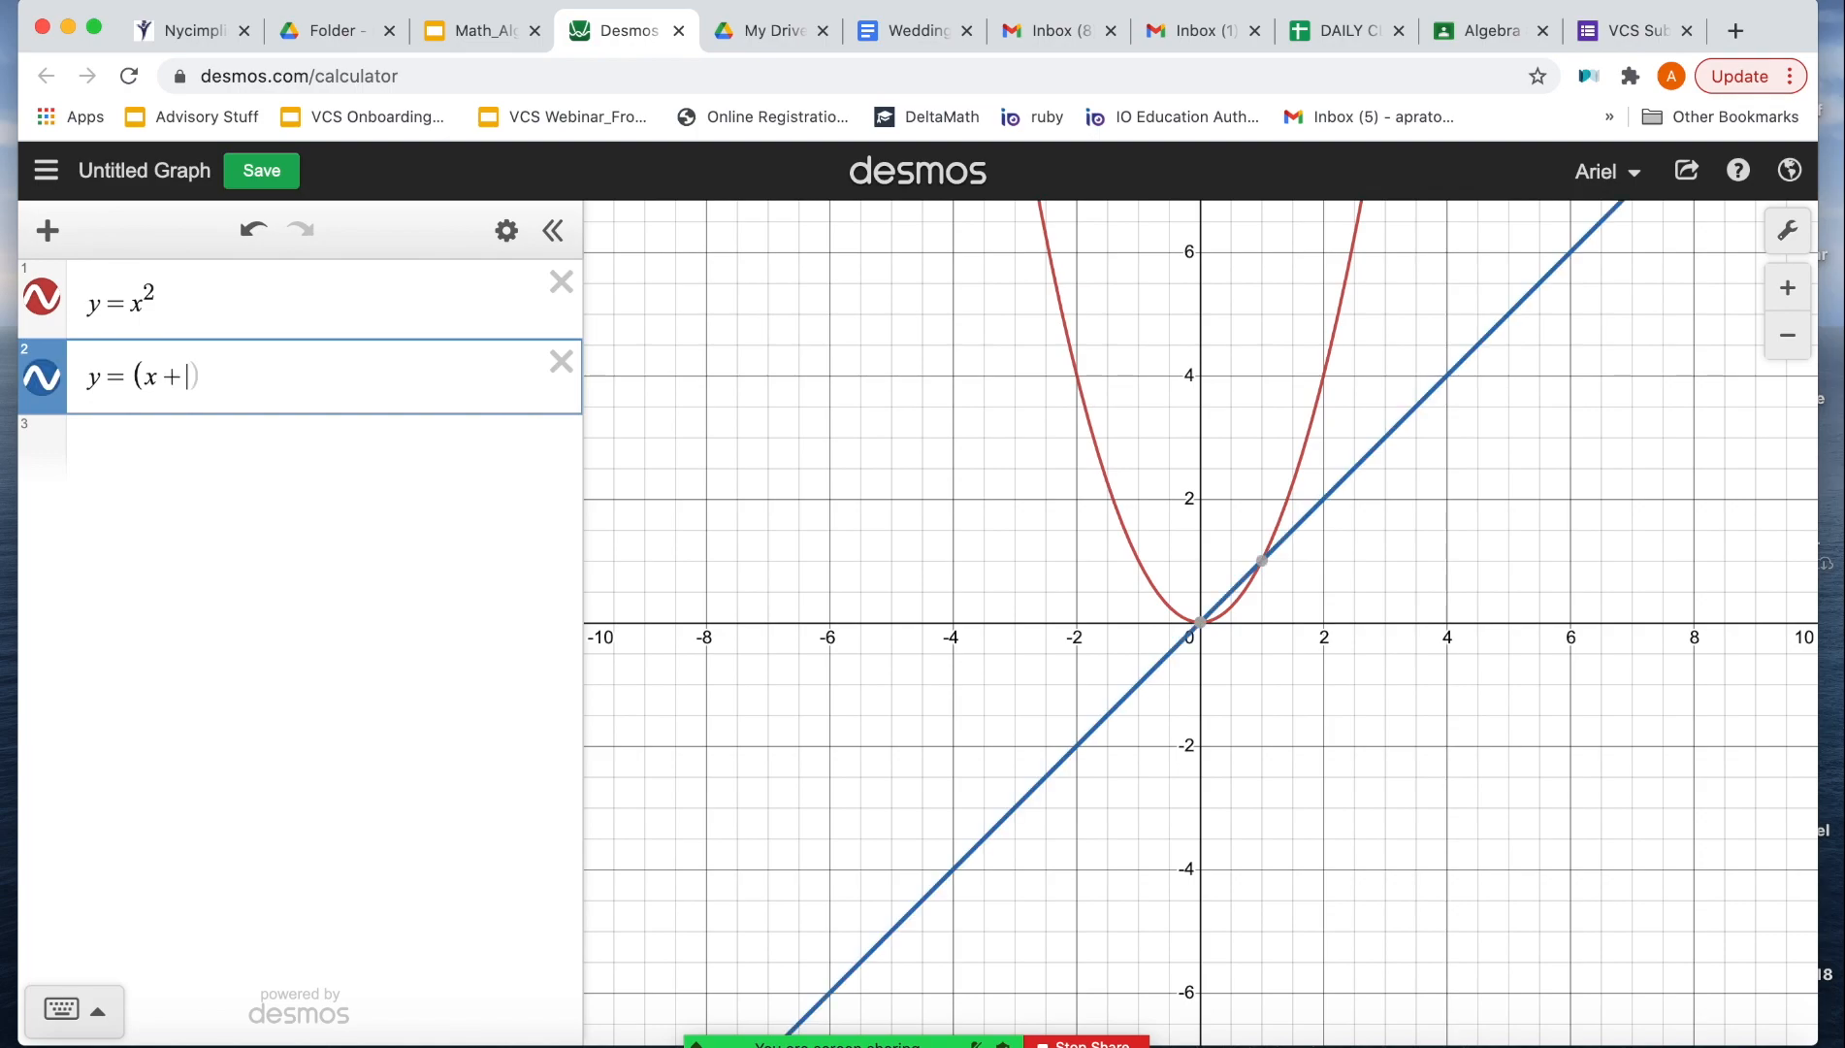
Step: Complete the second equation as y = (x + 4)^2 and graph y = (x - 3)^2 on the third line
type("^2")
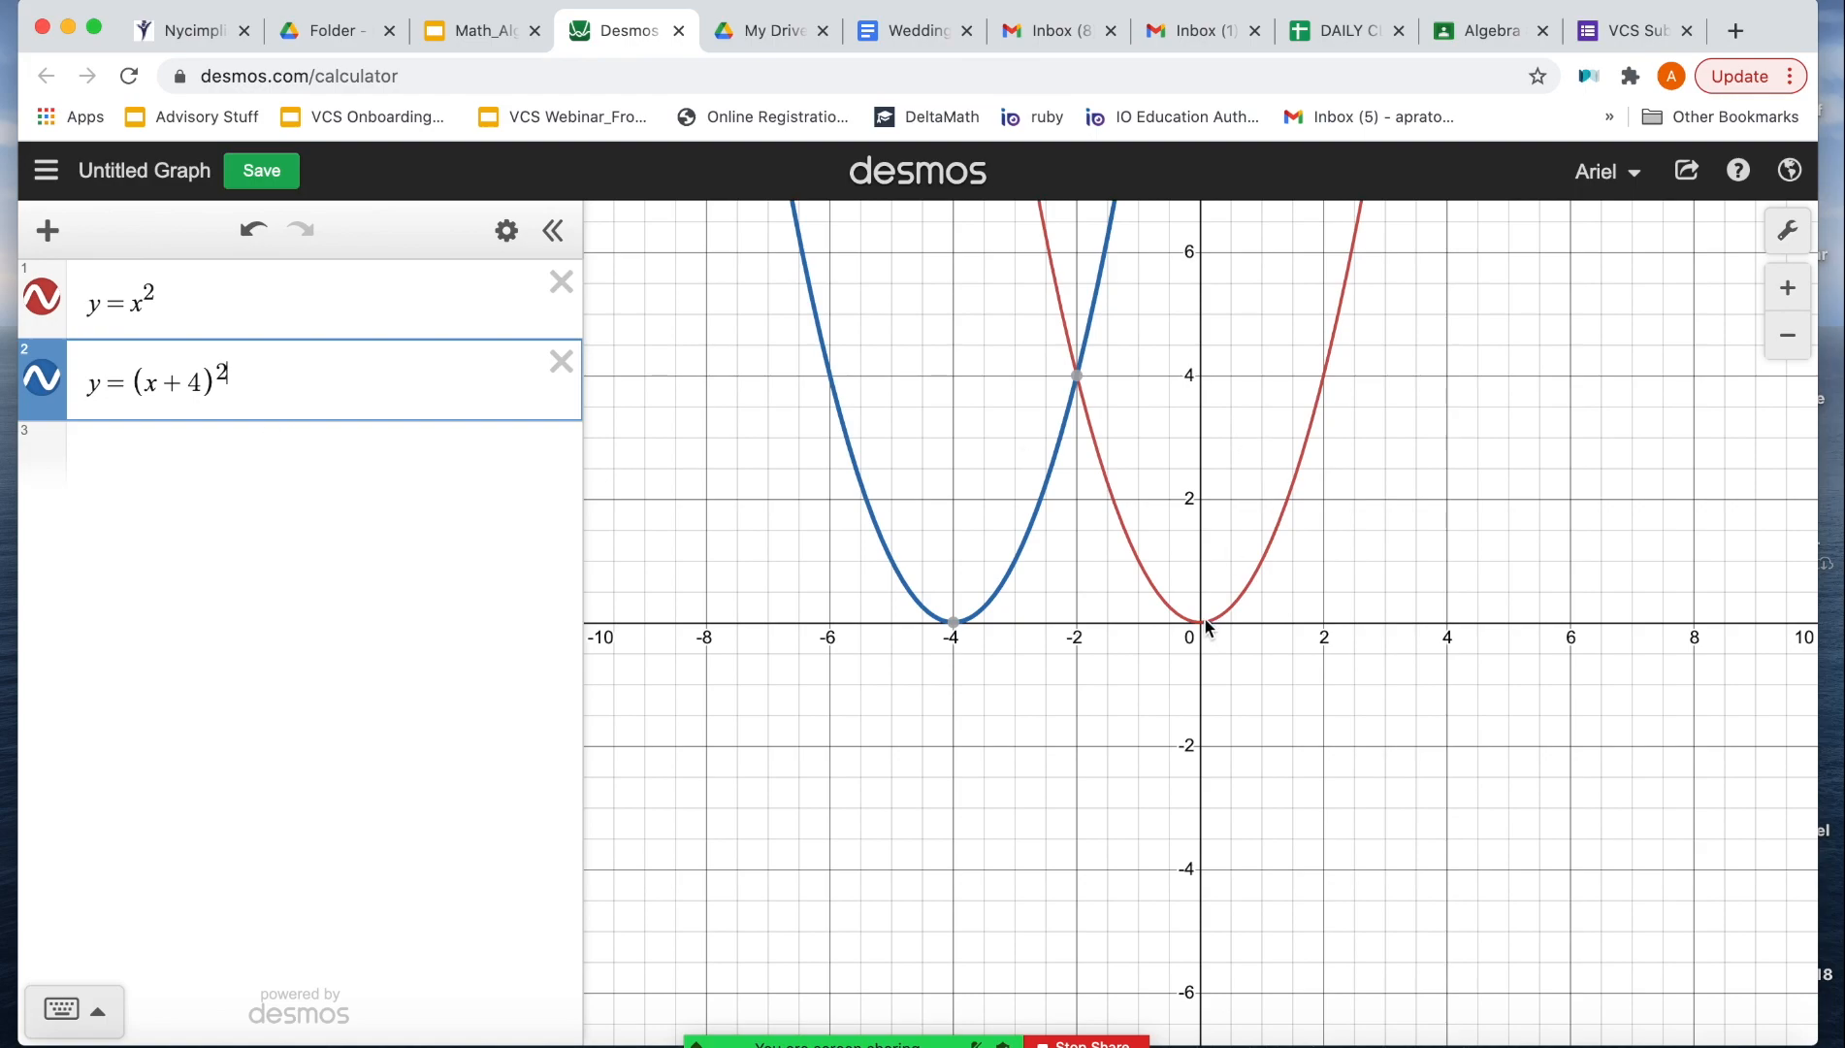
mouse_move(951, 632)
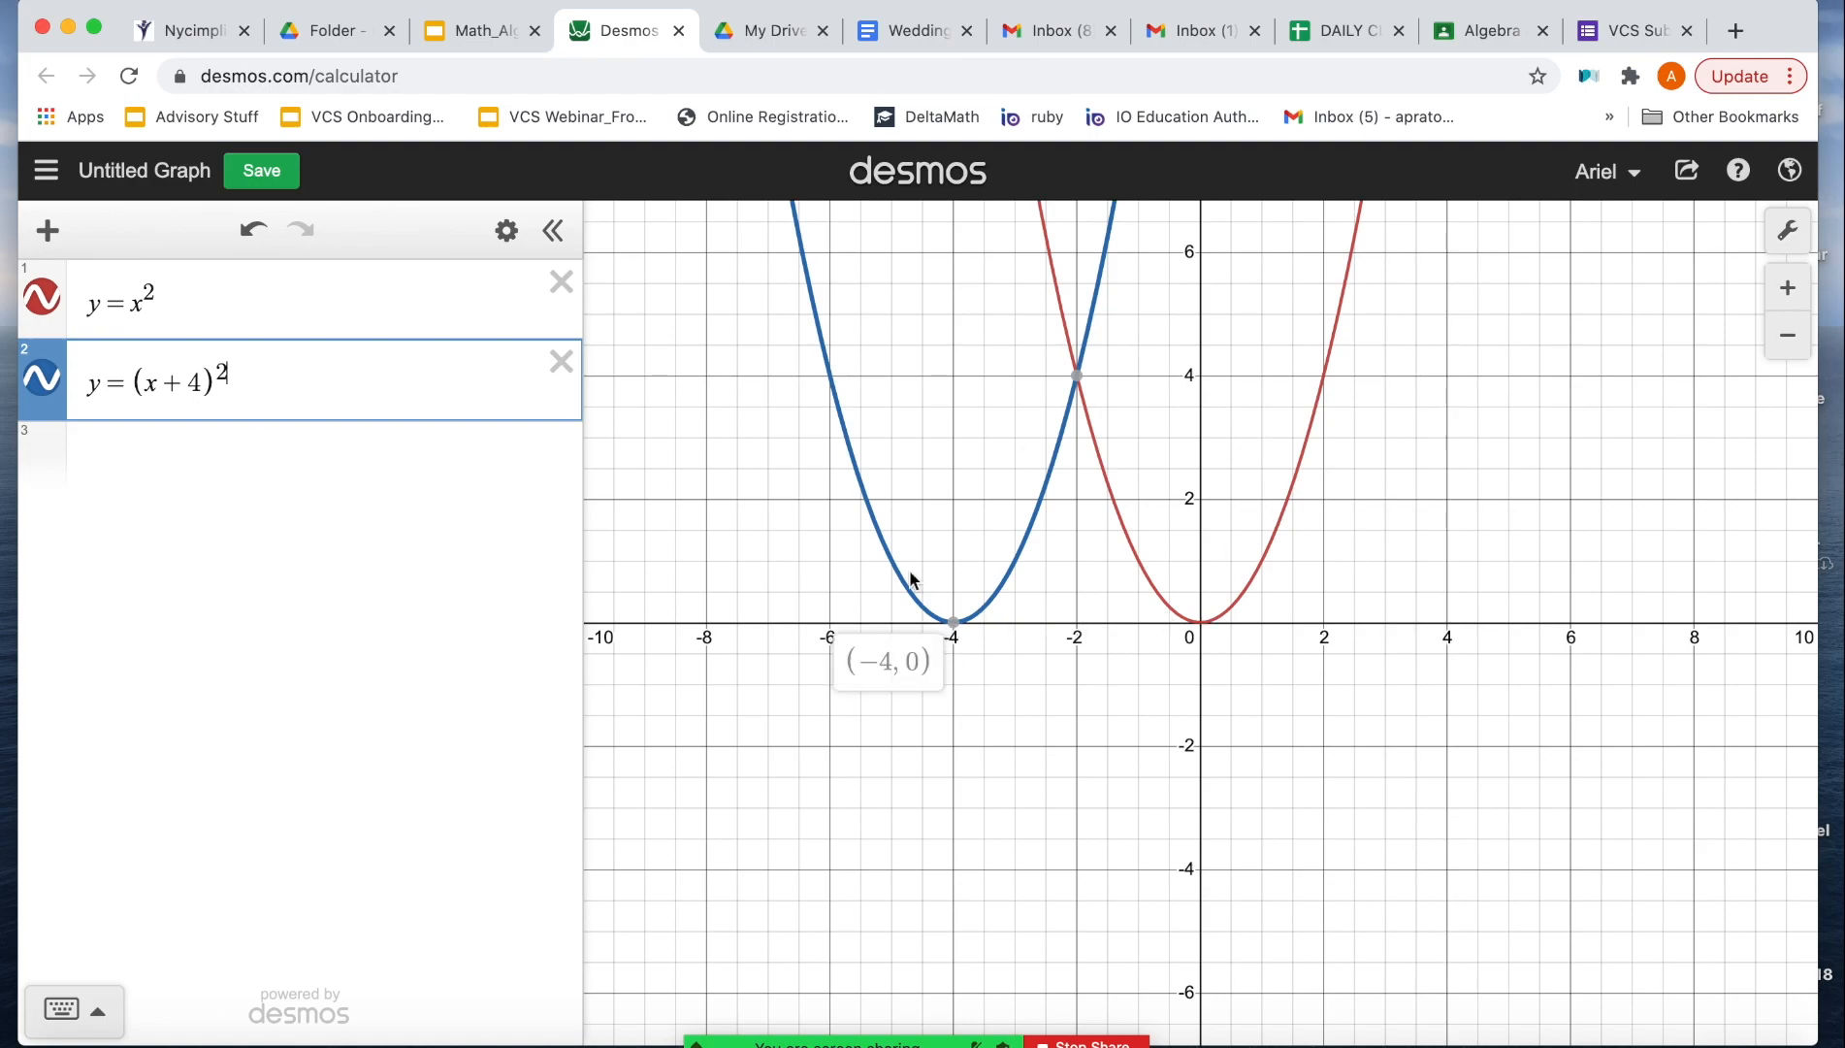
left_click(232, 434)
type("y=")
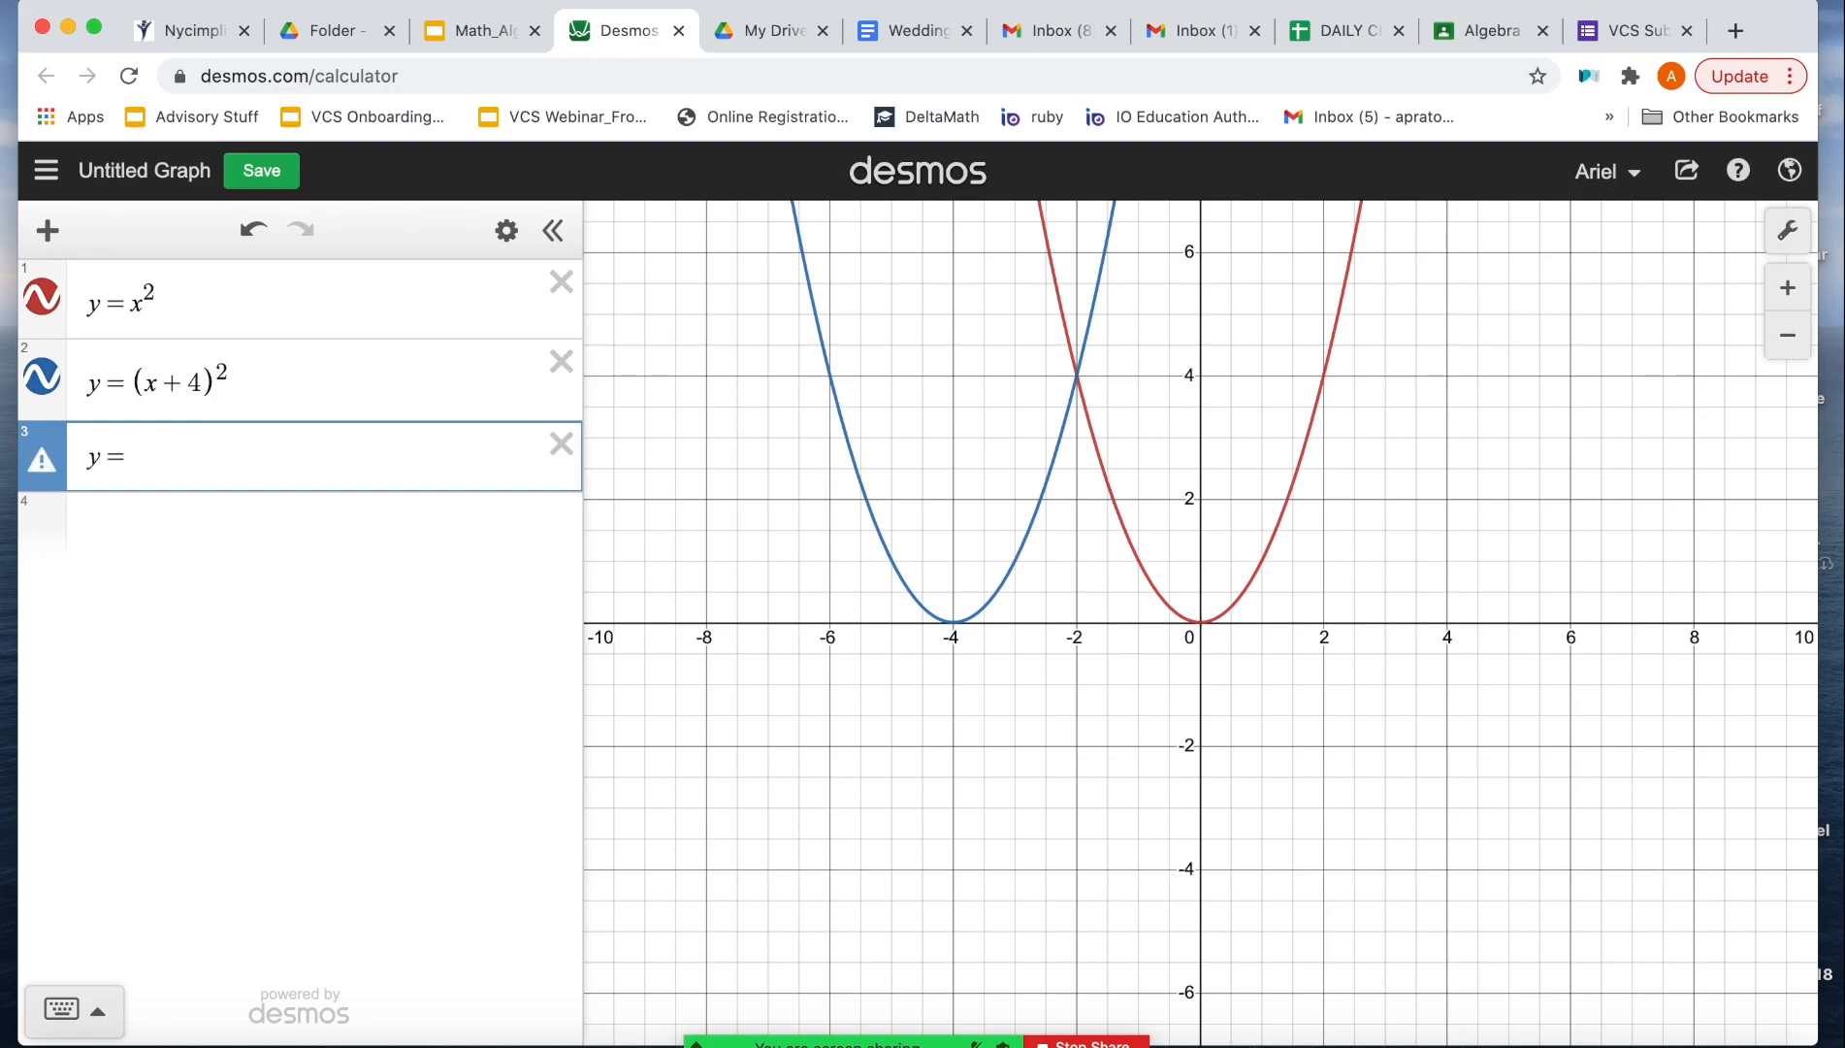
type("(x-3)")
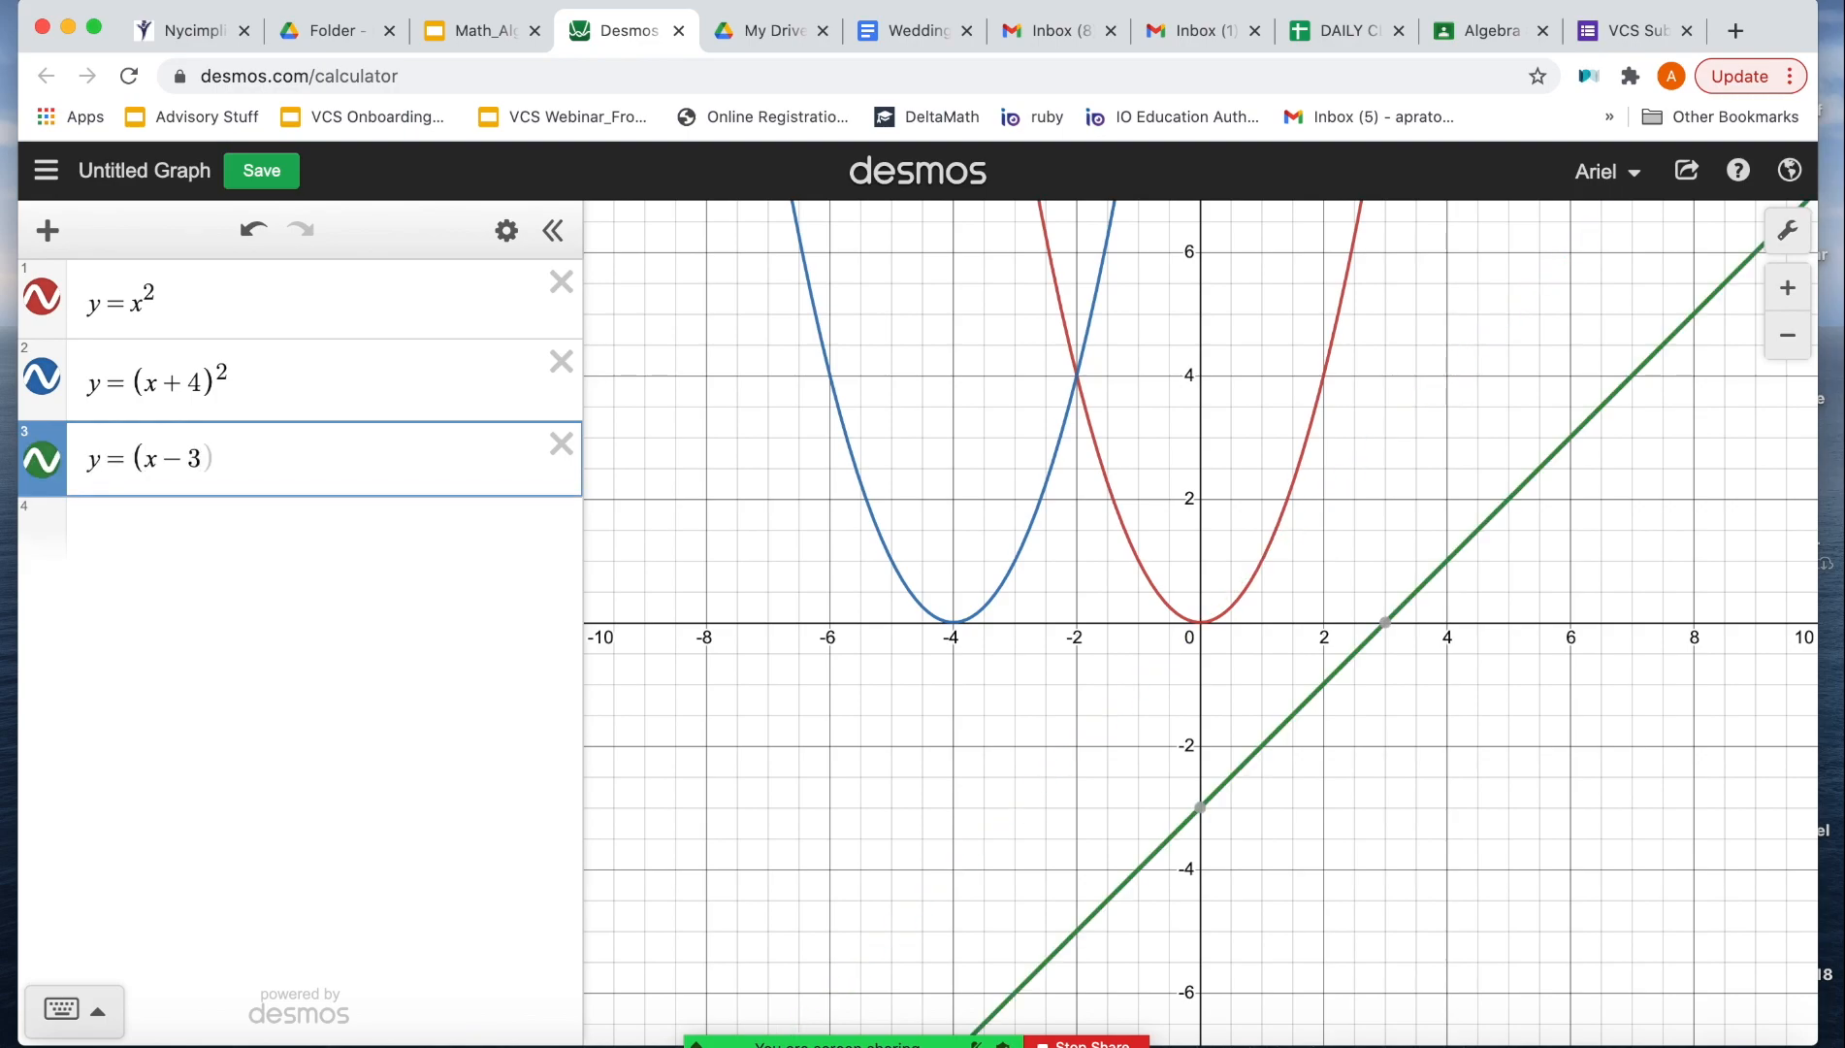
type("^2")
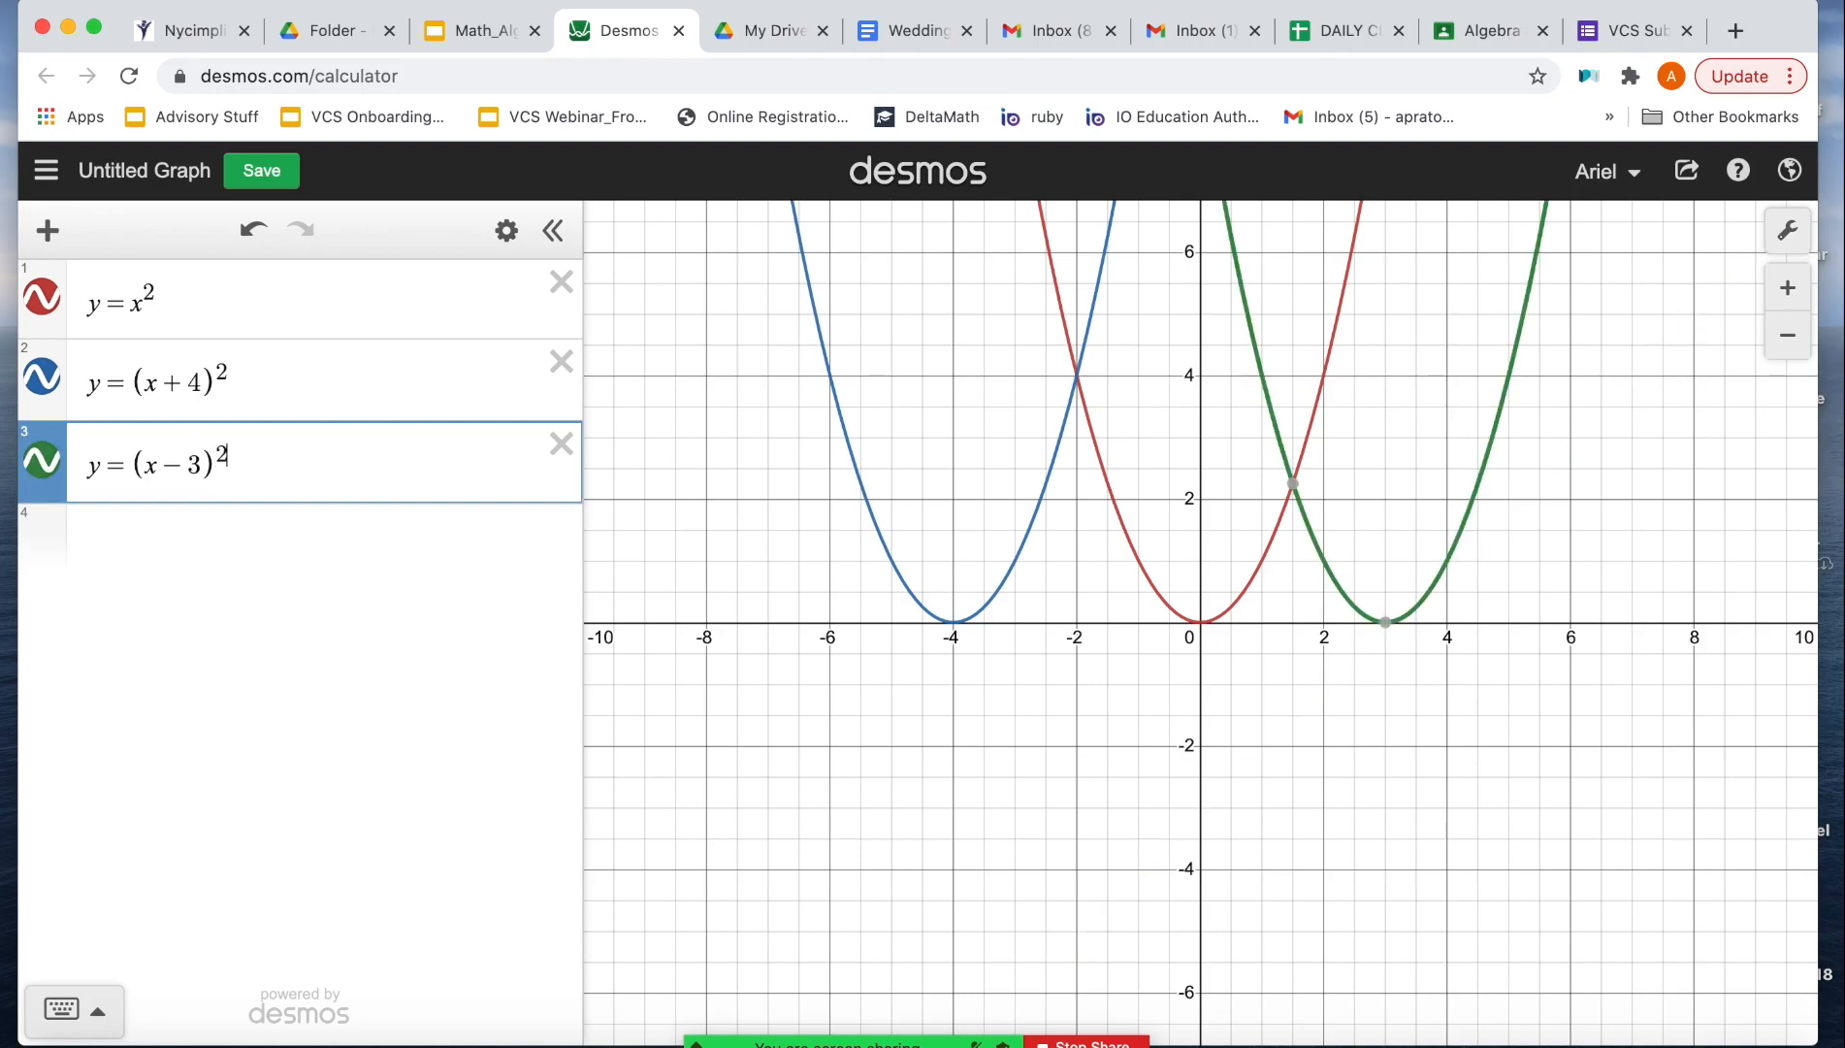
Step: Show the vertex coordinates of the y = (x - 3)^2 and y = (x + 4)^2 parabolas on the graph
left_click(272, 527)
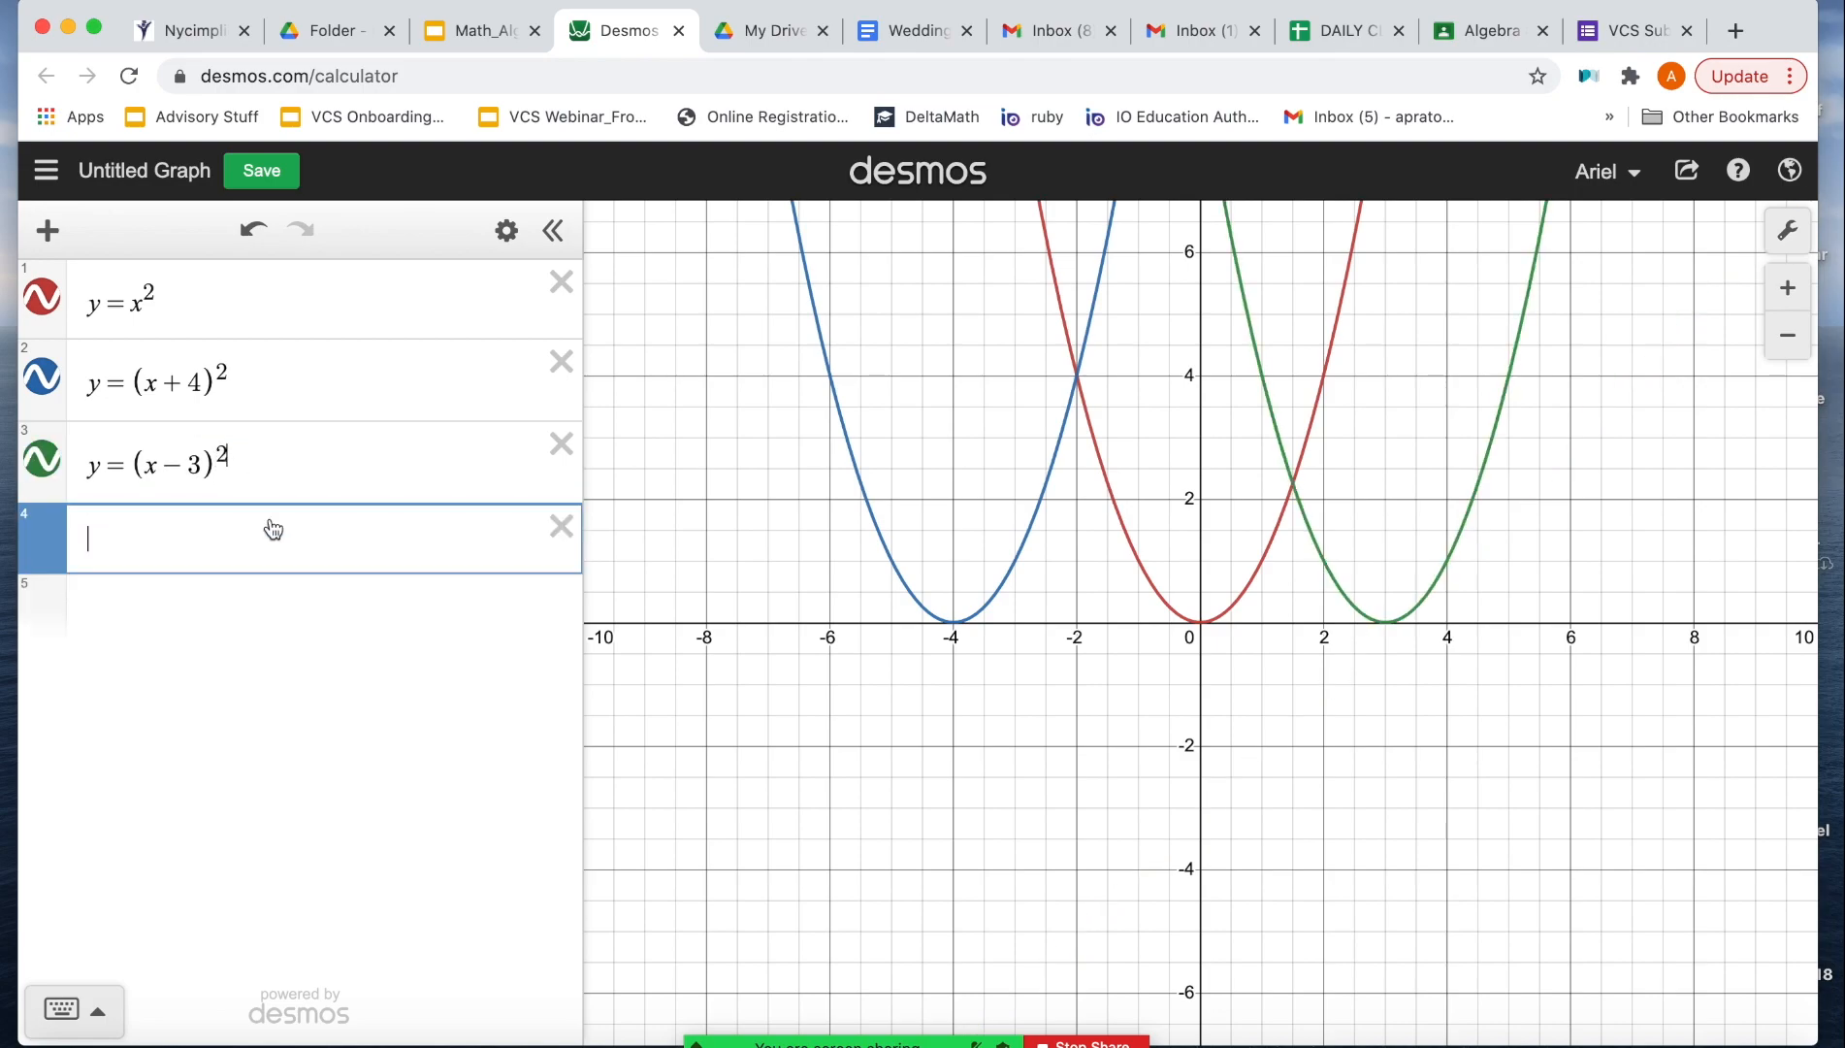
left_click(1385, 626)
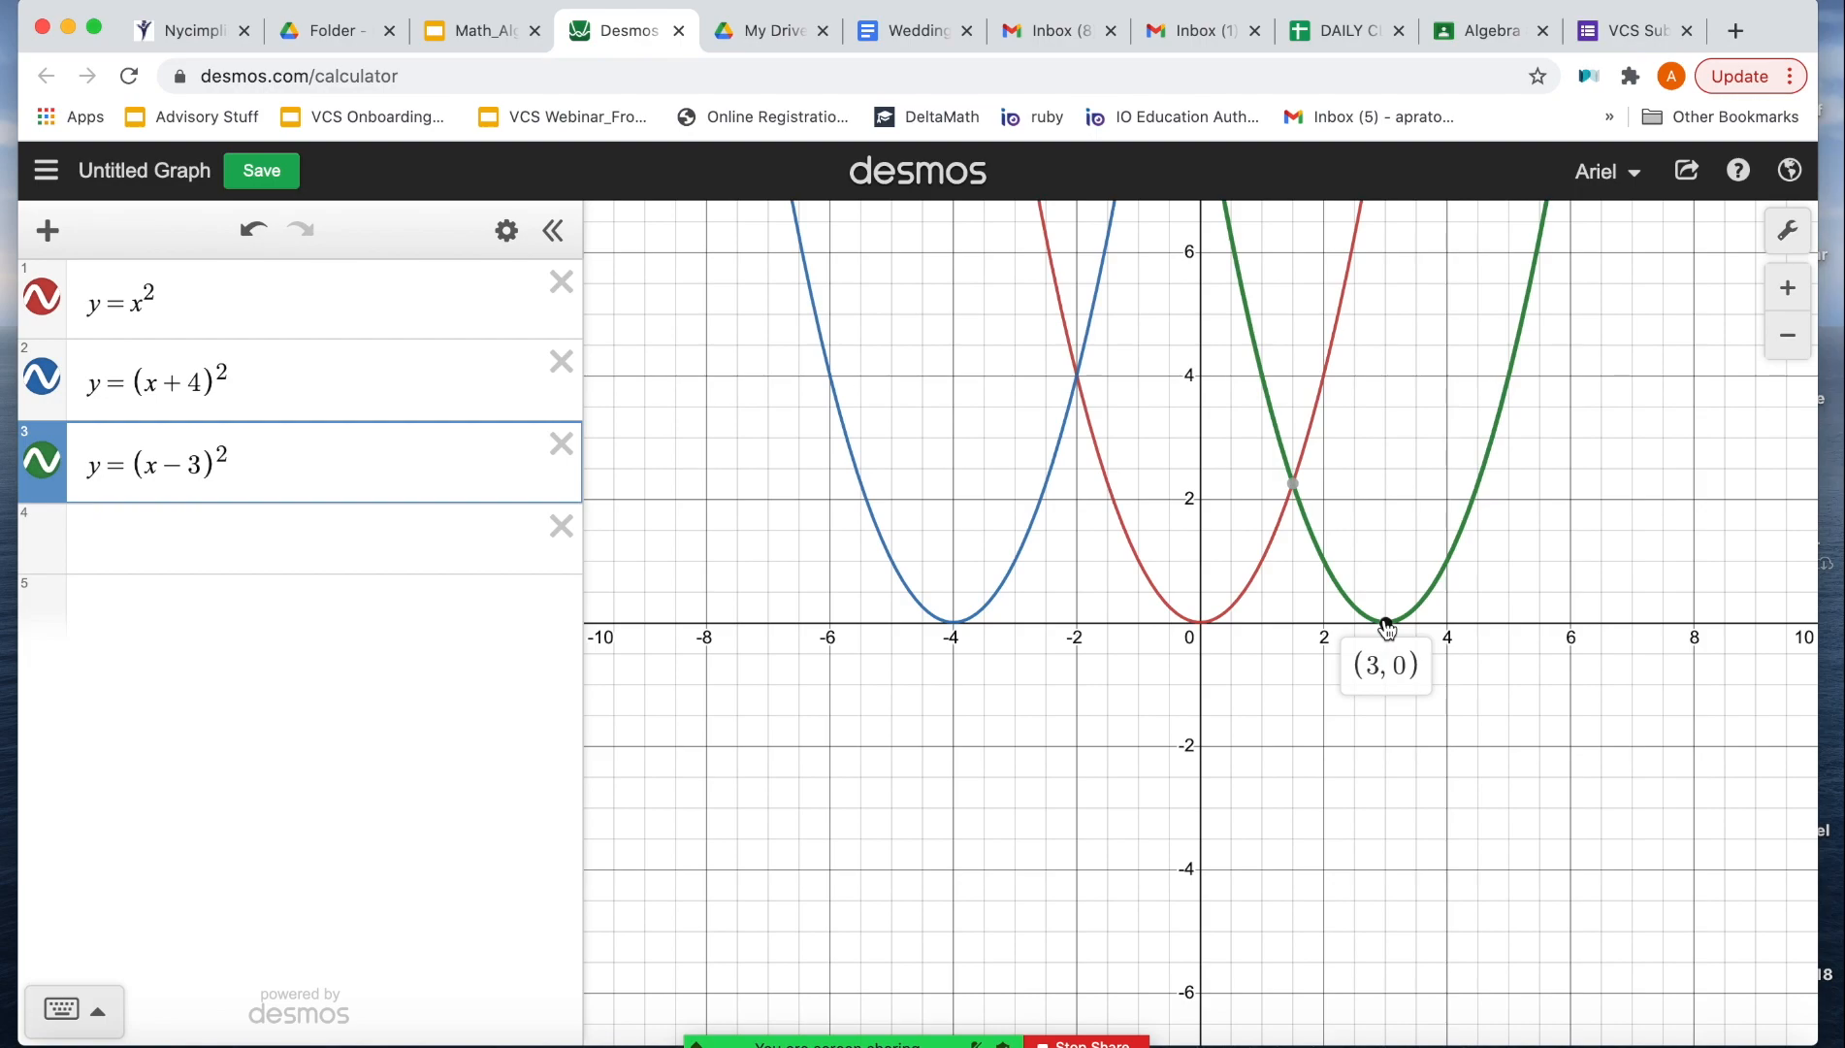
left_click(955, 626)
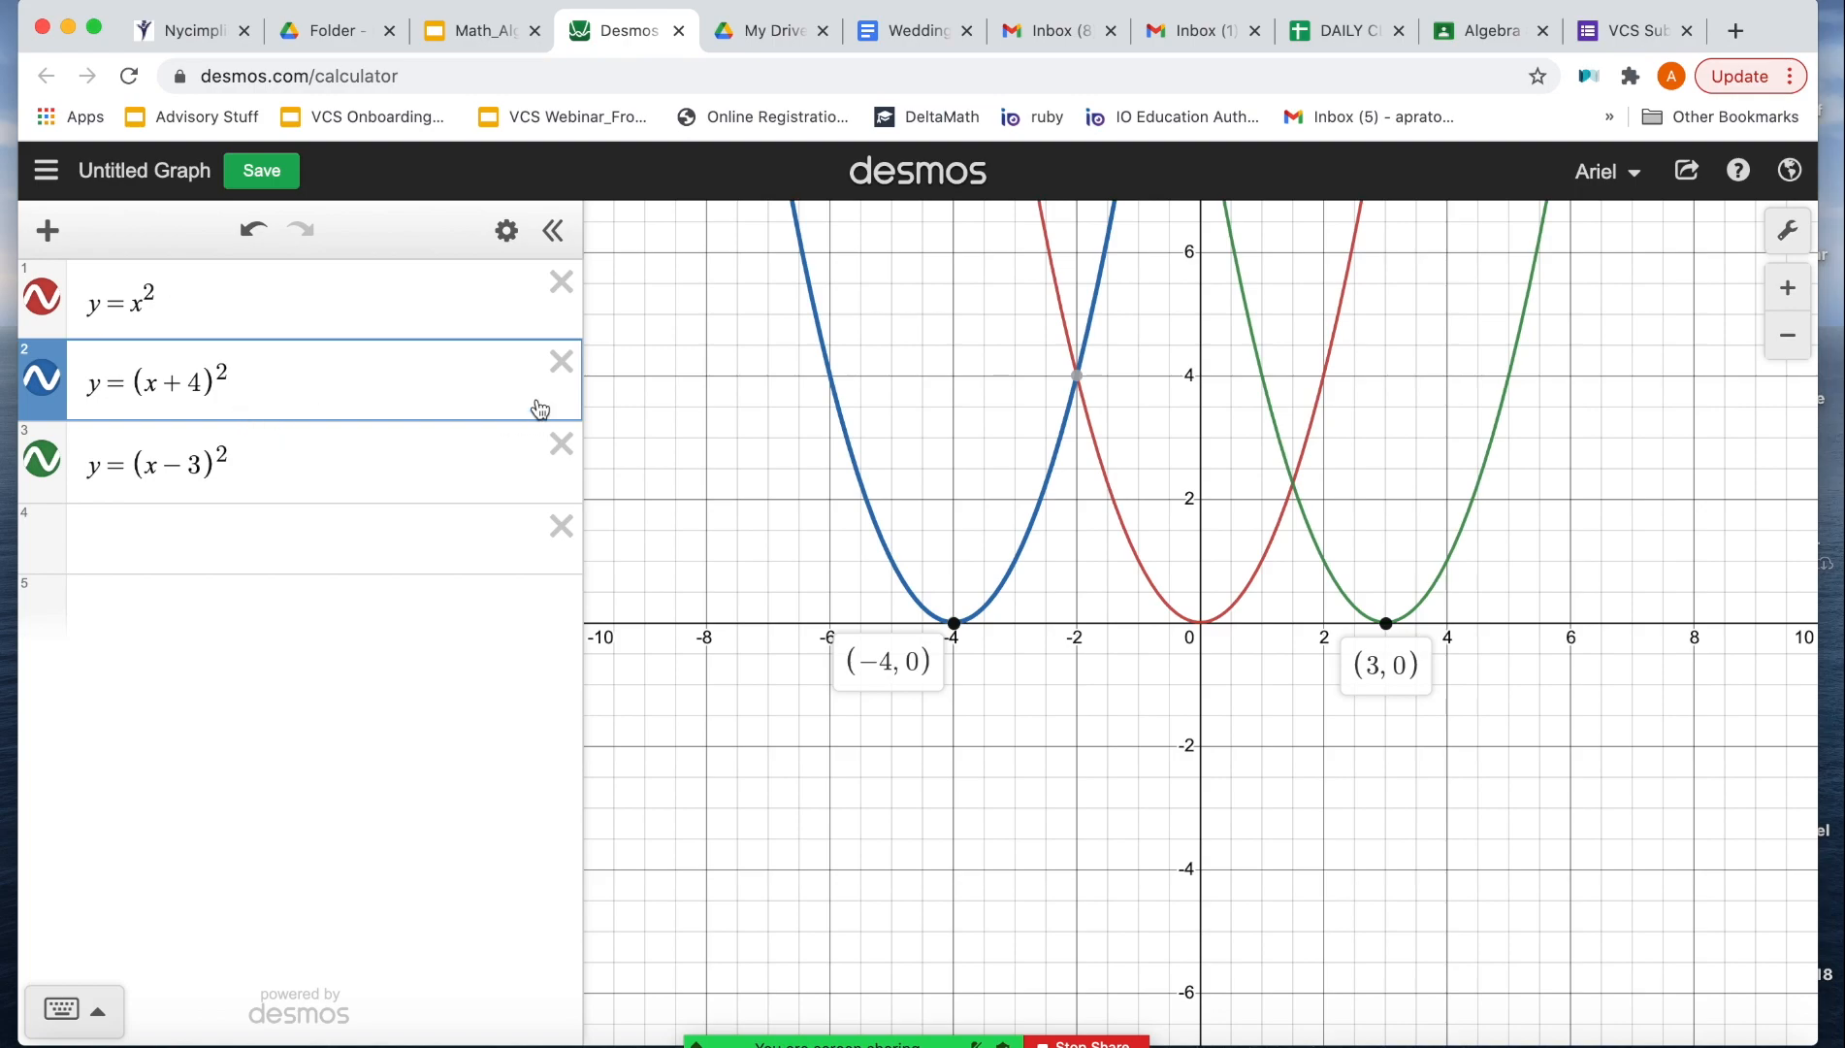
Step: Replace the two shifted parabolas with the single equation y = (x - h)^2 and add a slider for h set to -8
left_click(560, 361)
left_click(204, 380)
key("BackSpace")
type("h")
left_click(181, 431)
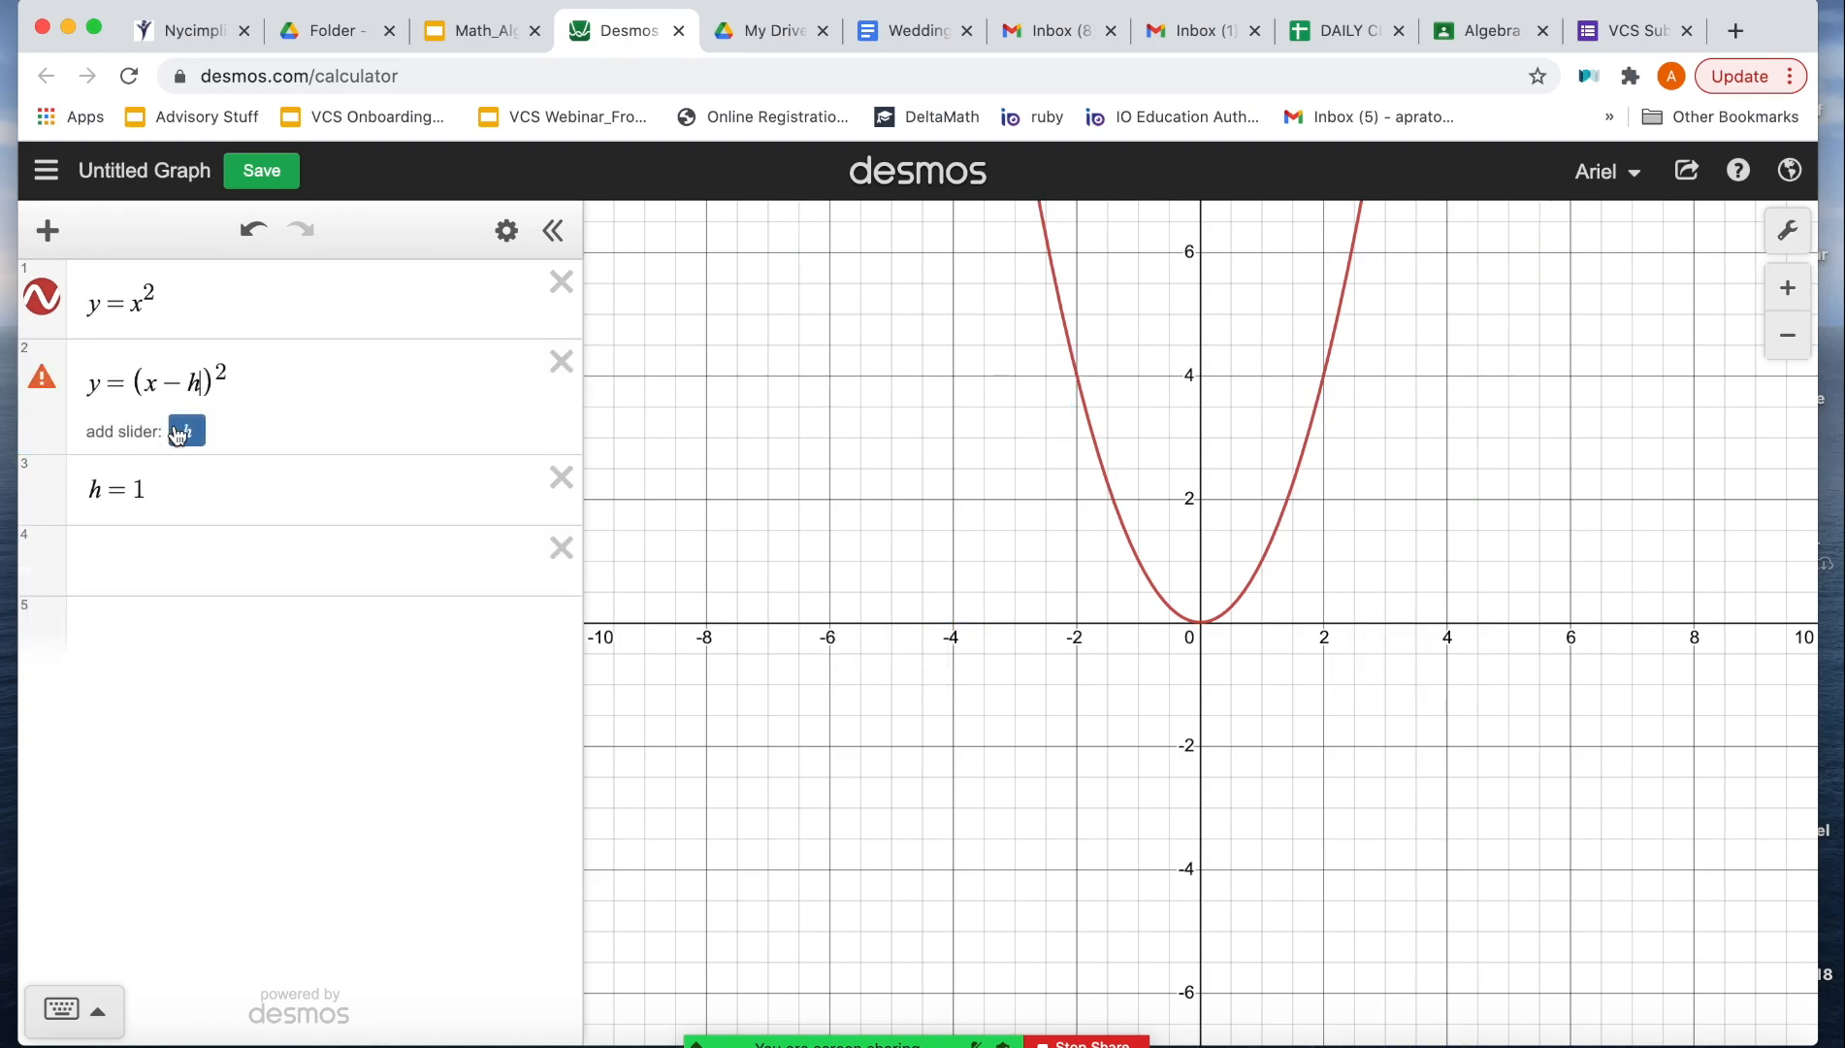
left_click_drag(351, 507, 163, 511)
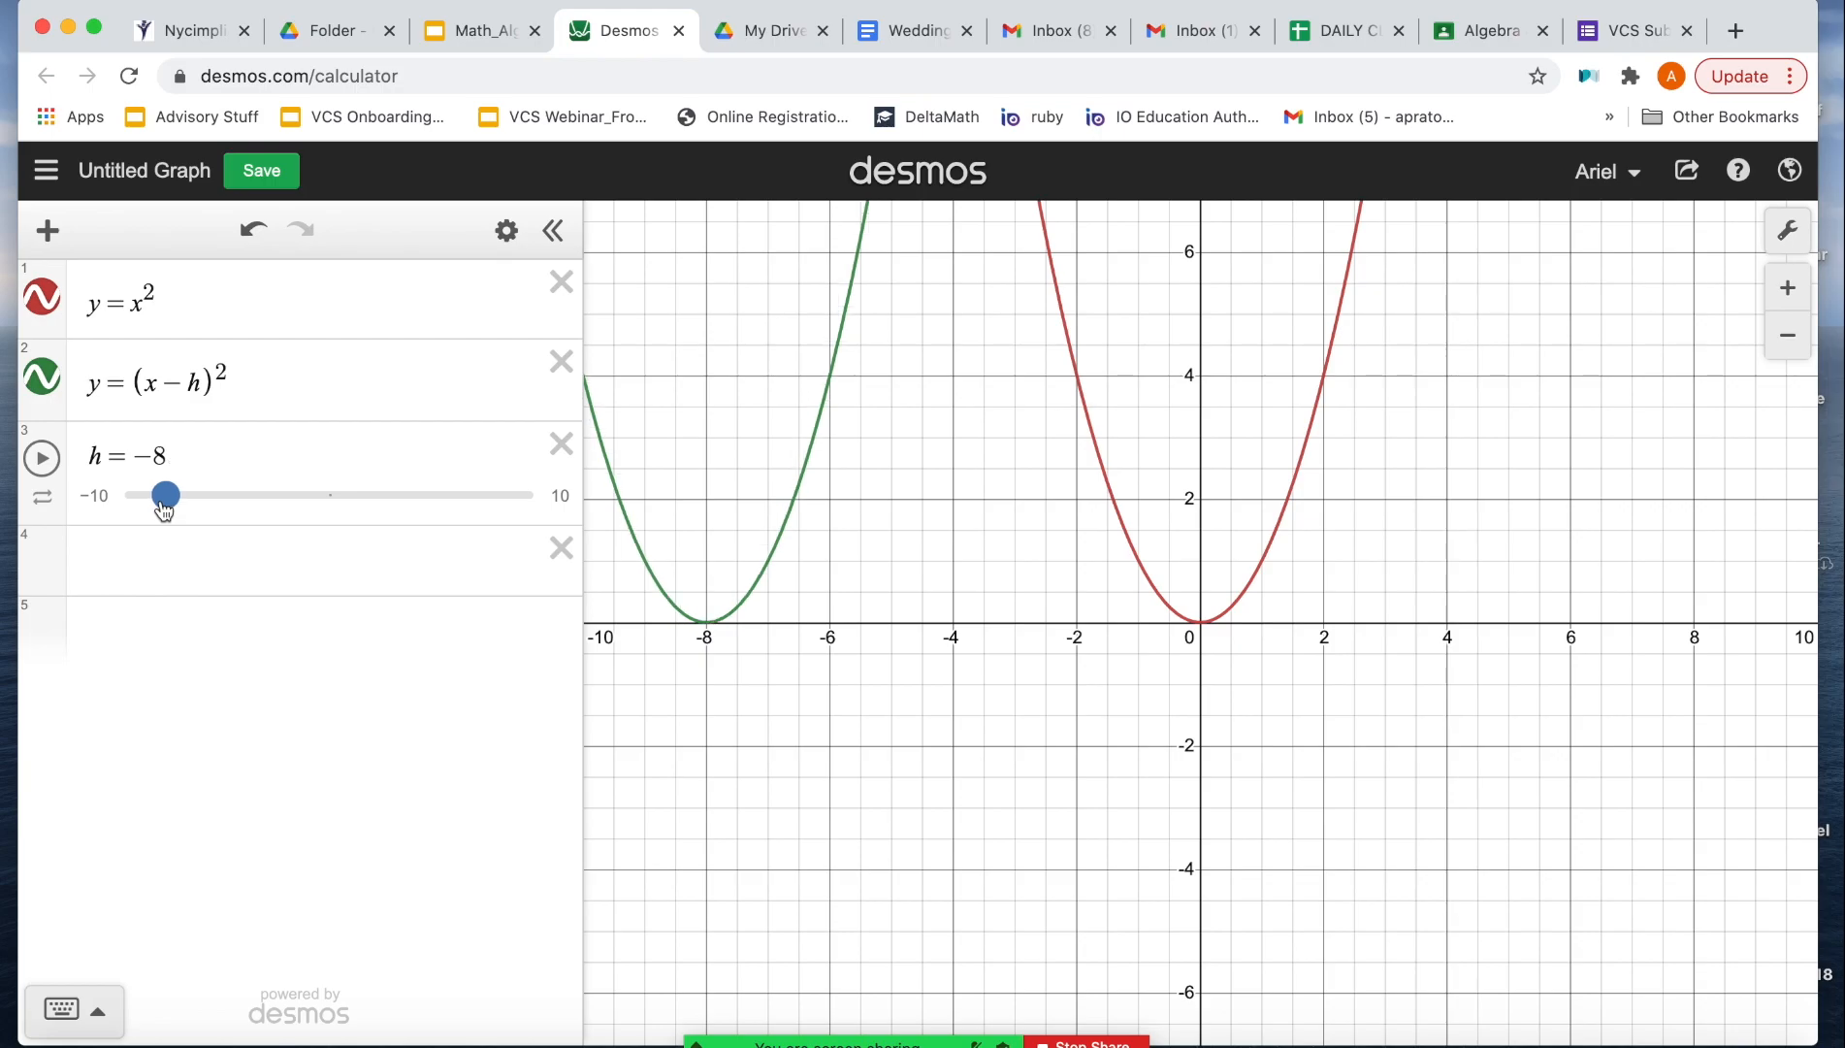
Step: Switch to Google Slides to consult the Introduction/Launch graphing instructions and return to the Desmos calculator
left_click(472, 32)
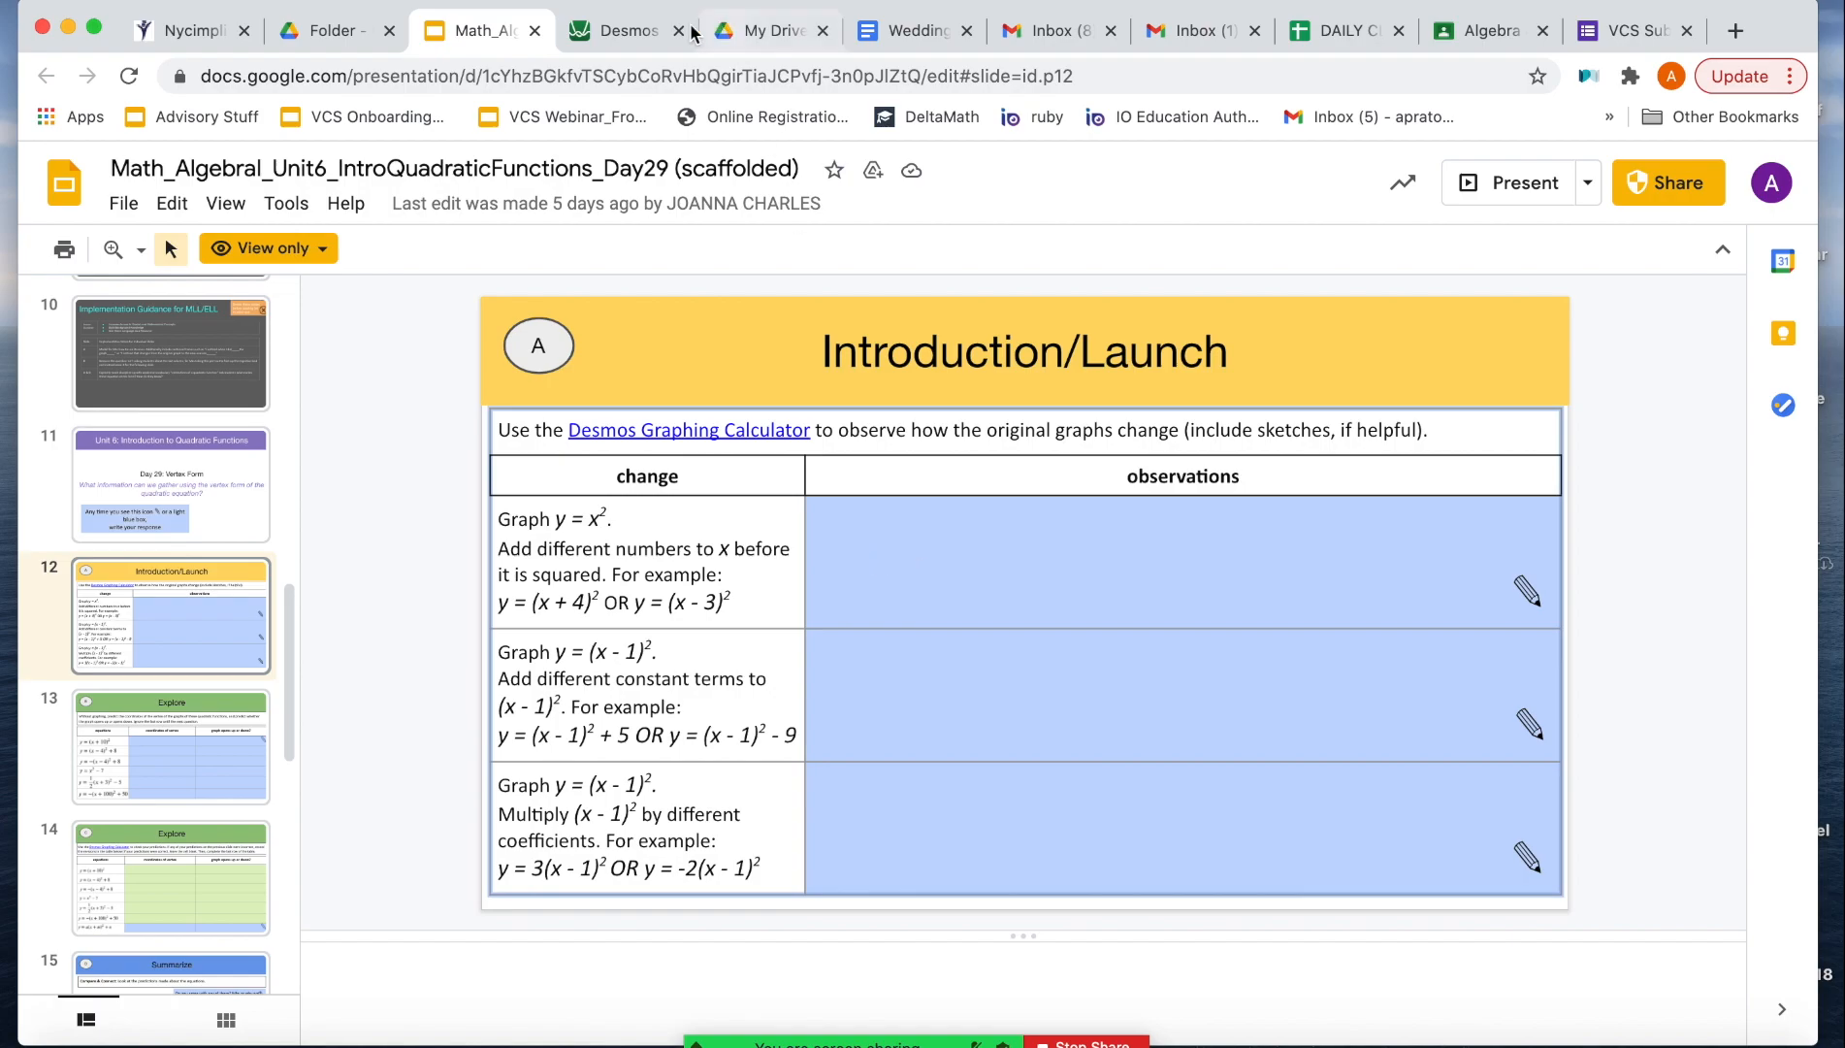
left_click(626, 30)
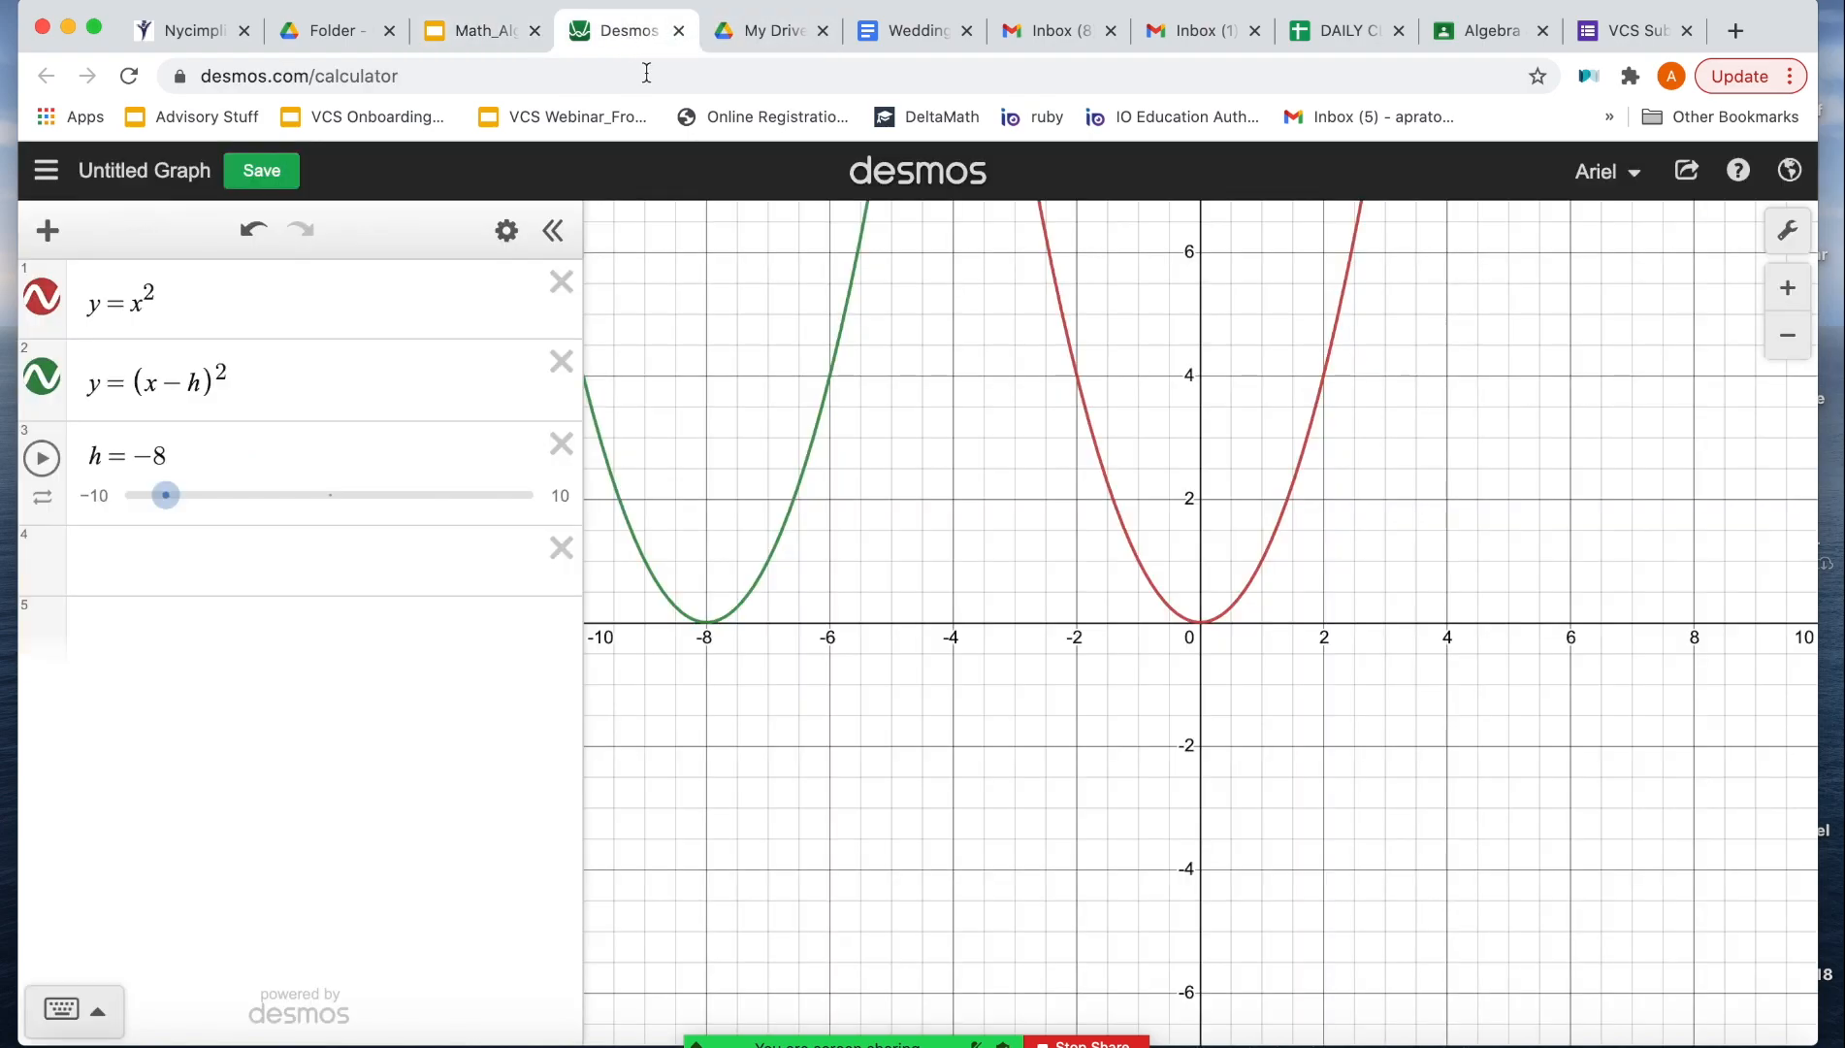
left_click(1782, 336)
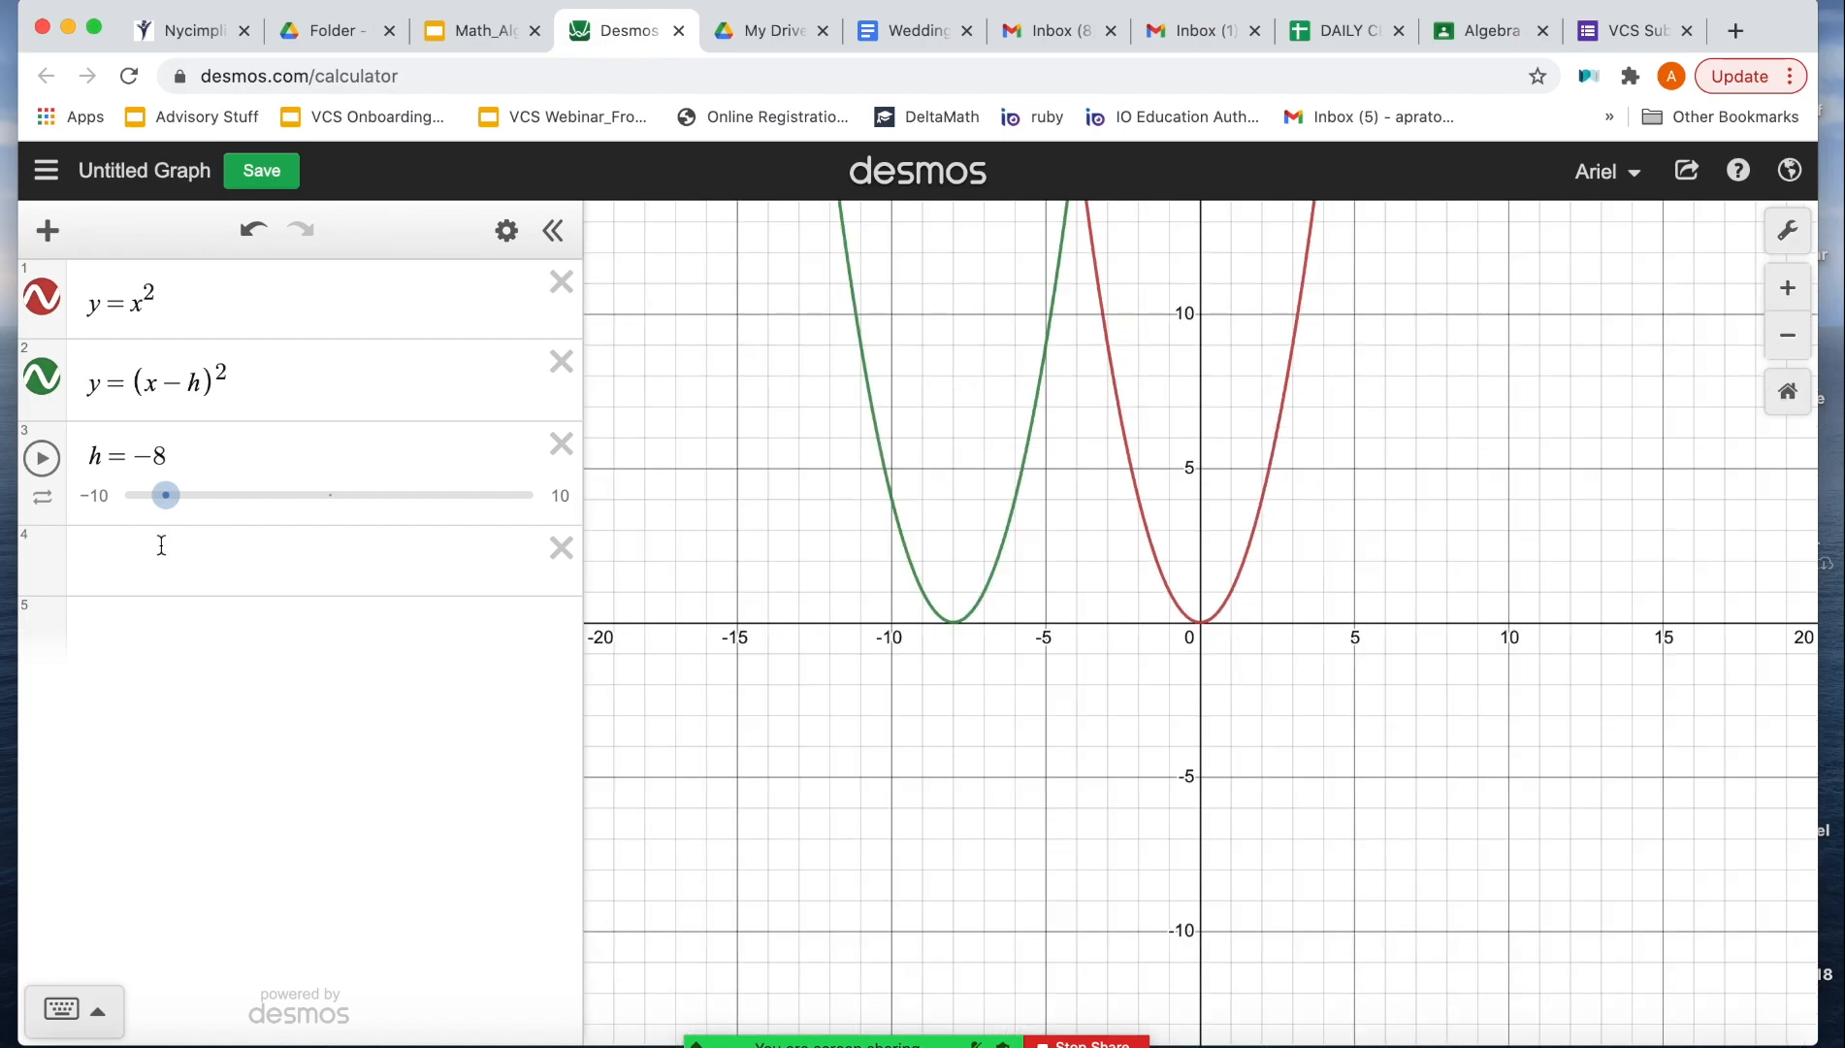
left_click(459, 37)
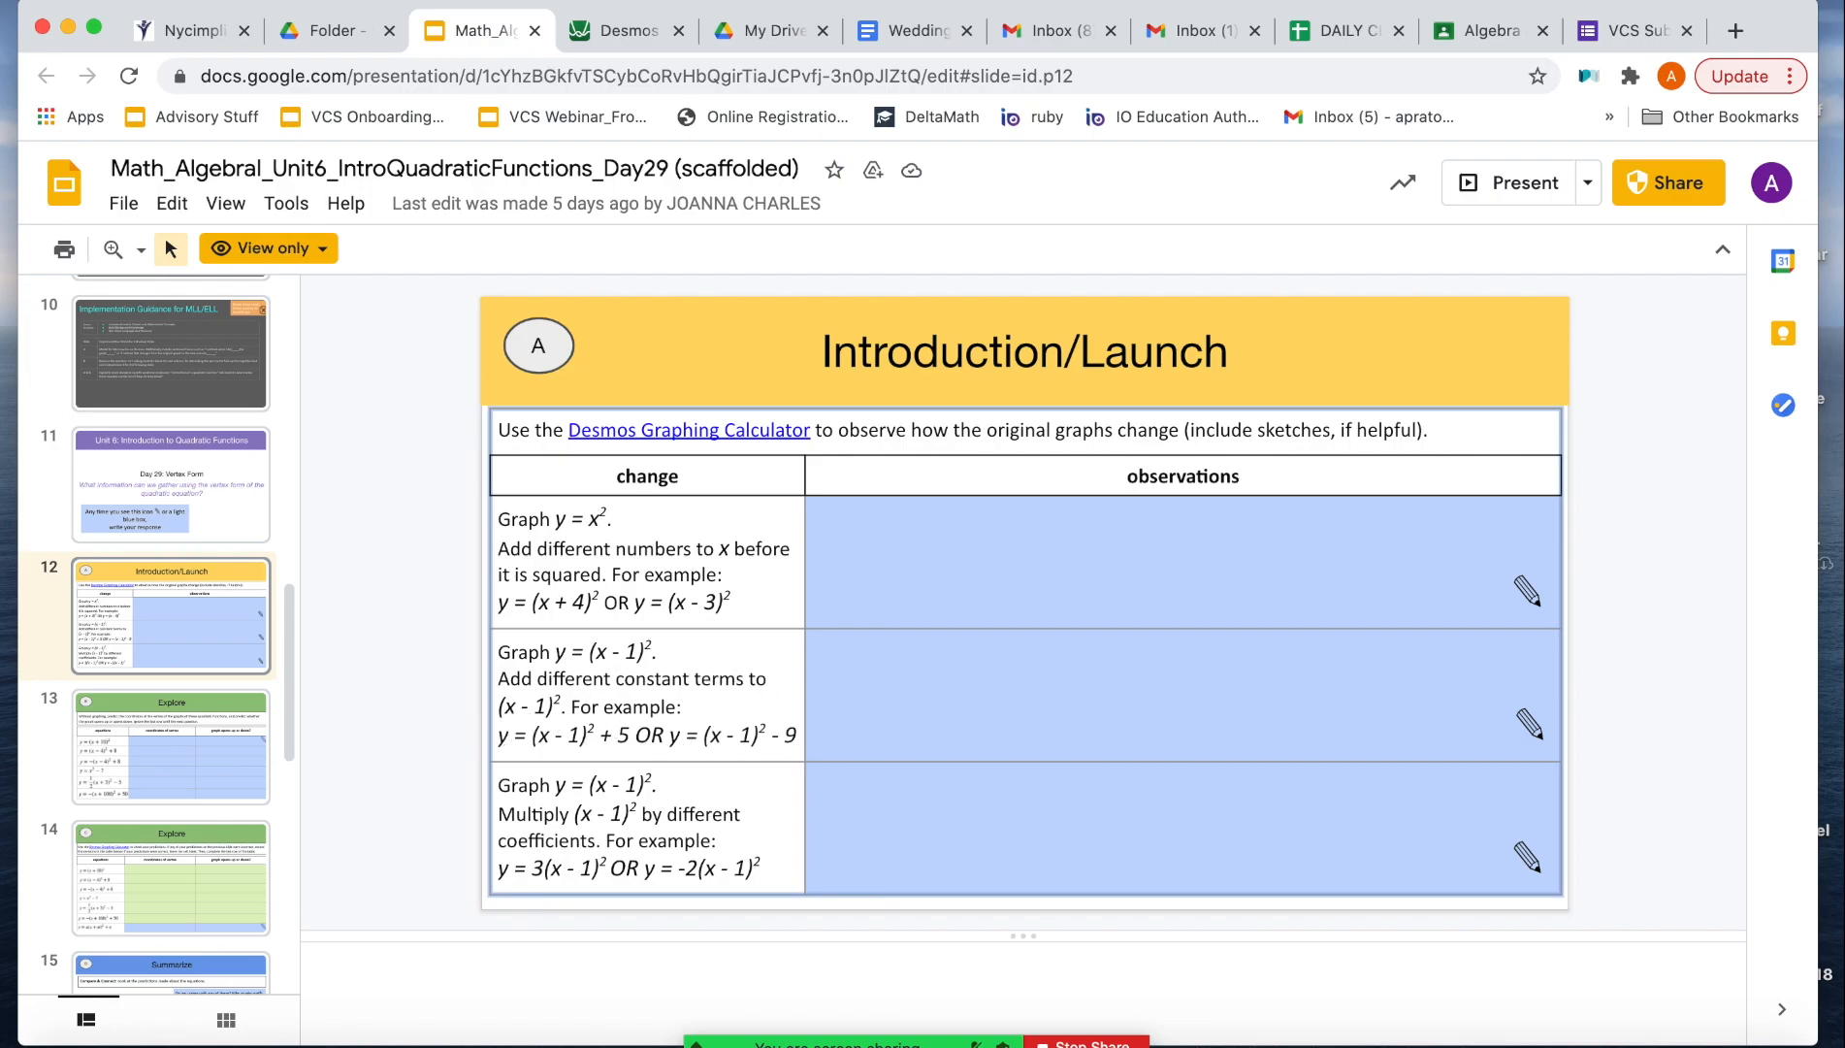
left_click(596, 45)
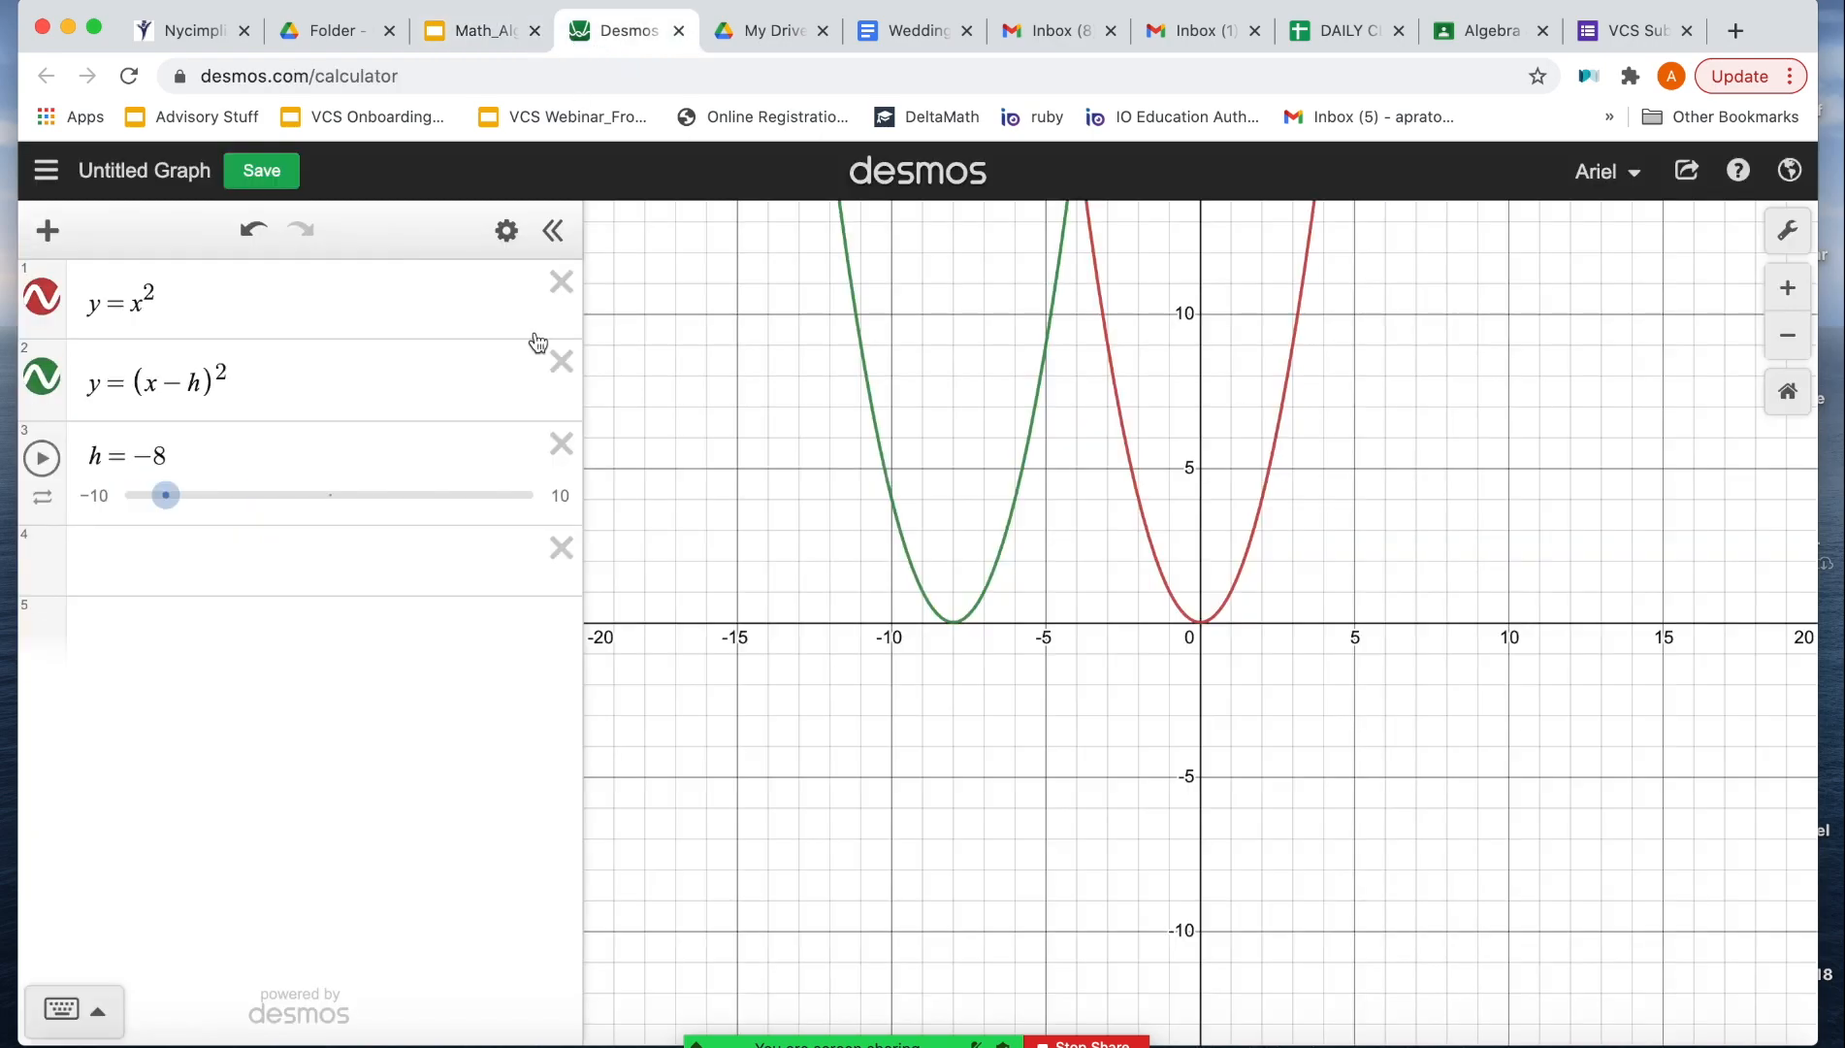
Step: Delete the h slider and its equation y = (x - h)^2, and change the first equation to y = (x - 1)^2
left_click(561, 444)
left_click(560, 362)
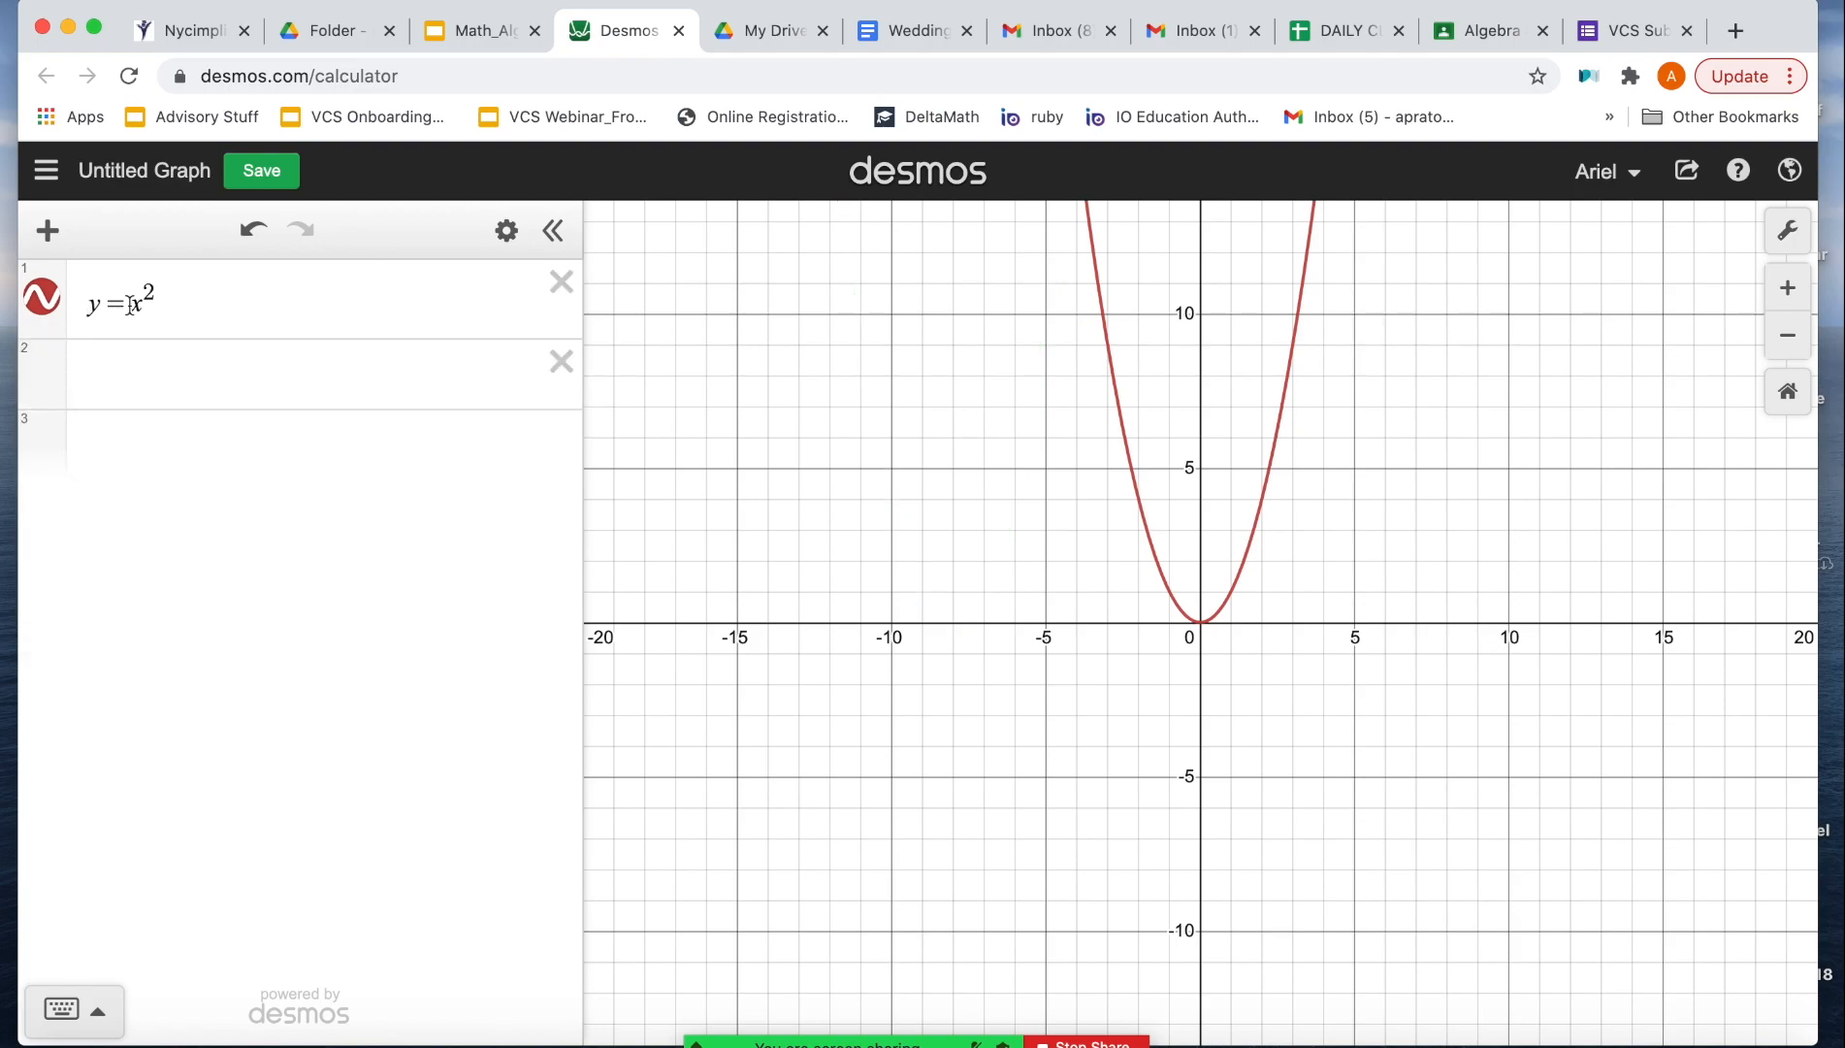
left_click(141, 301)
type("-1)")
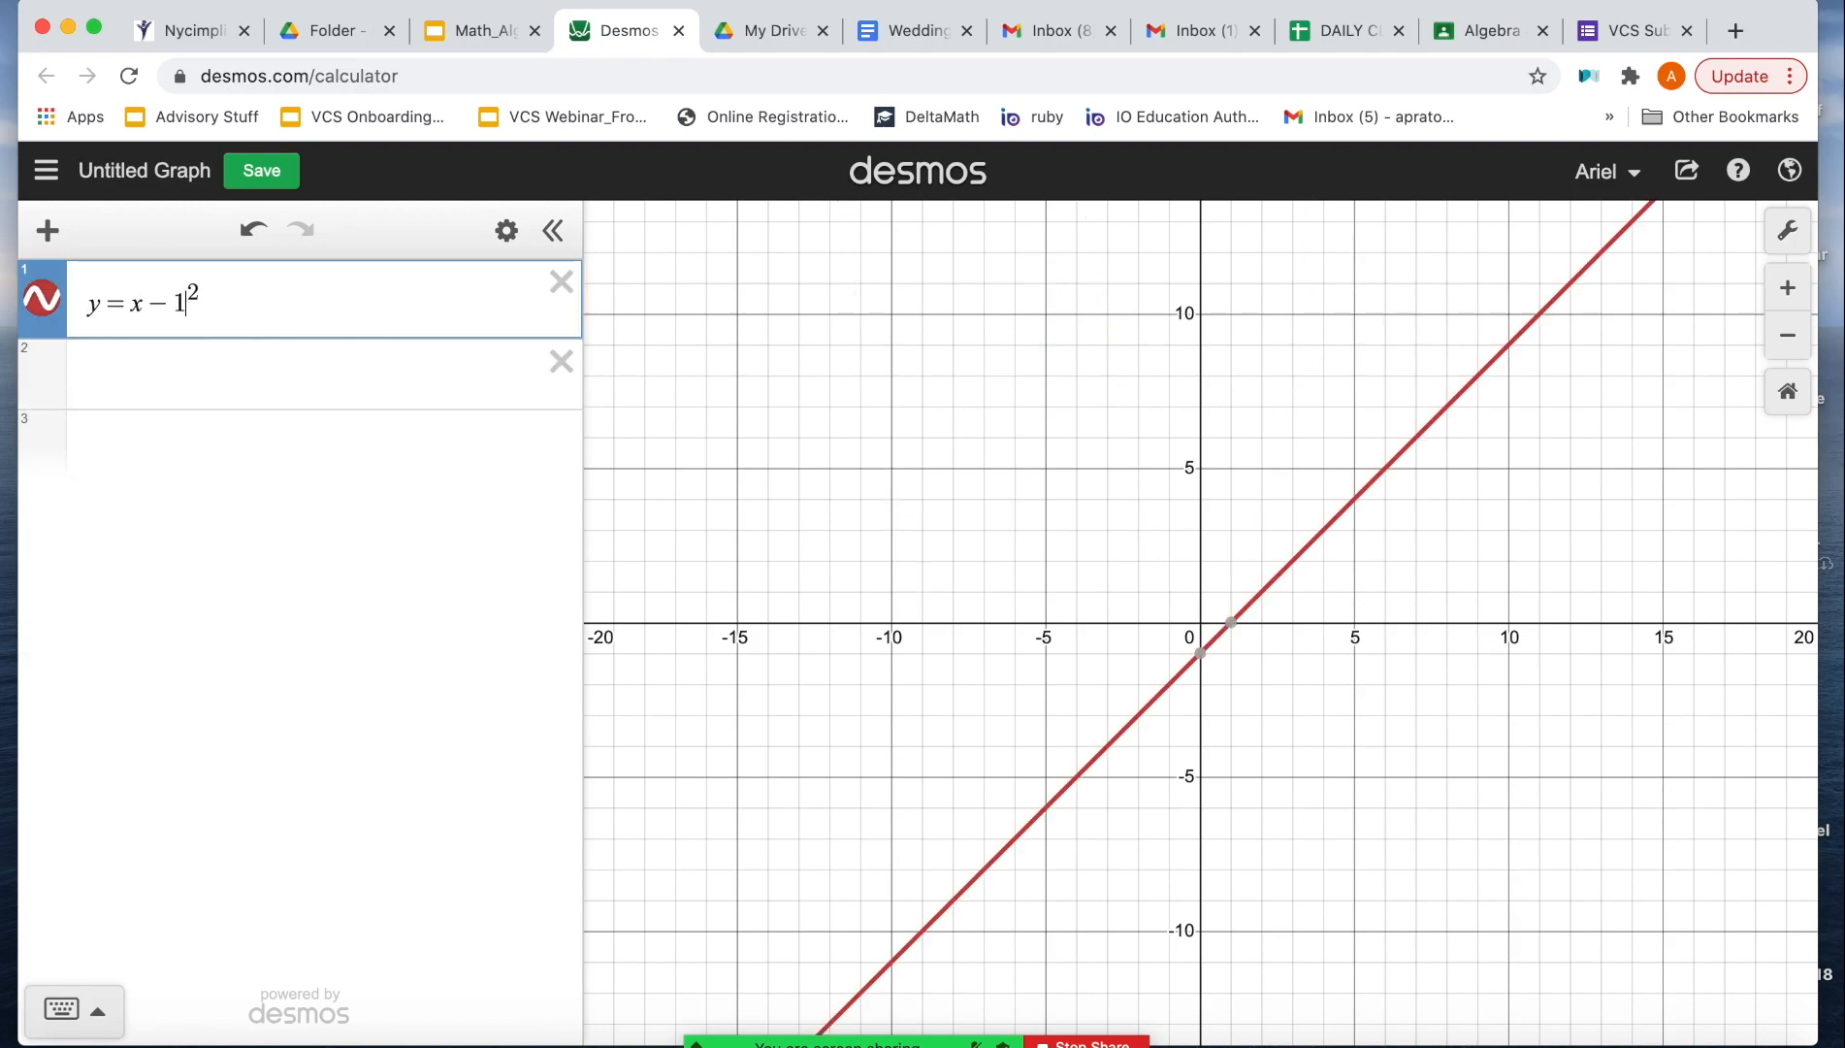
type("(")
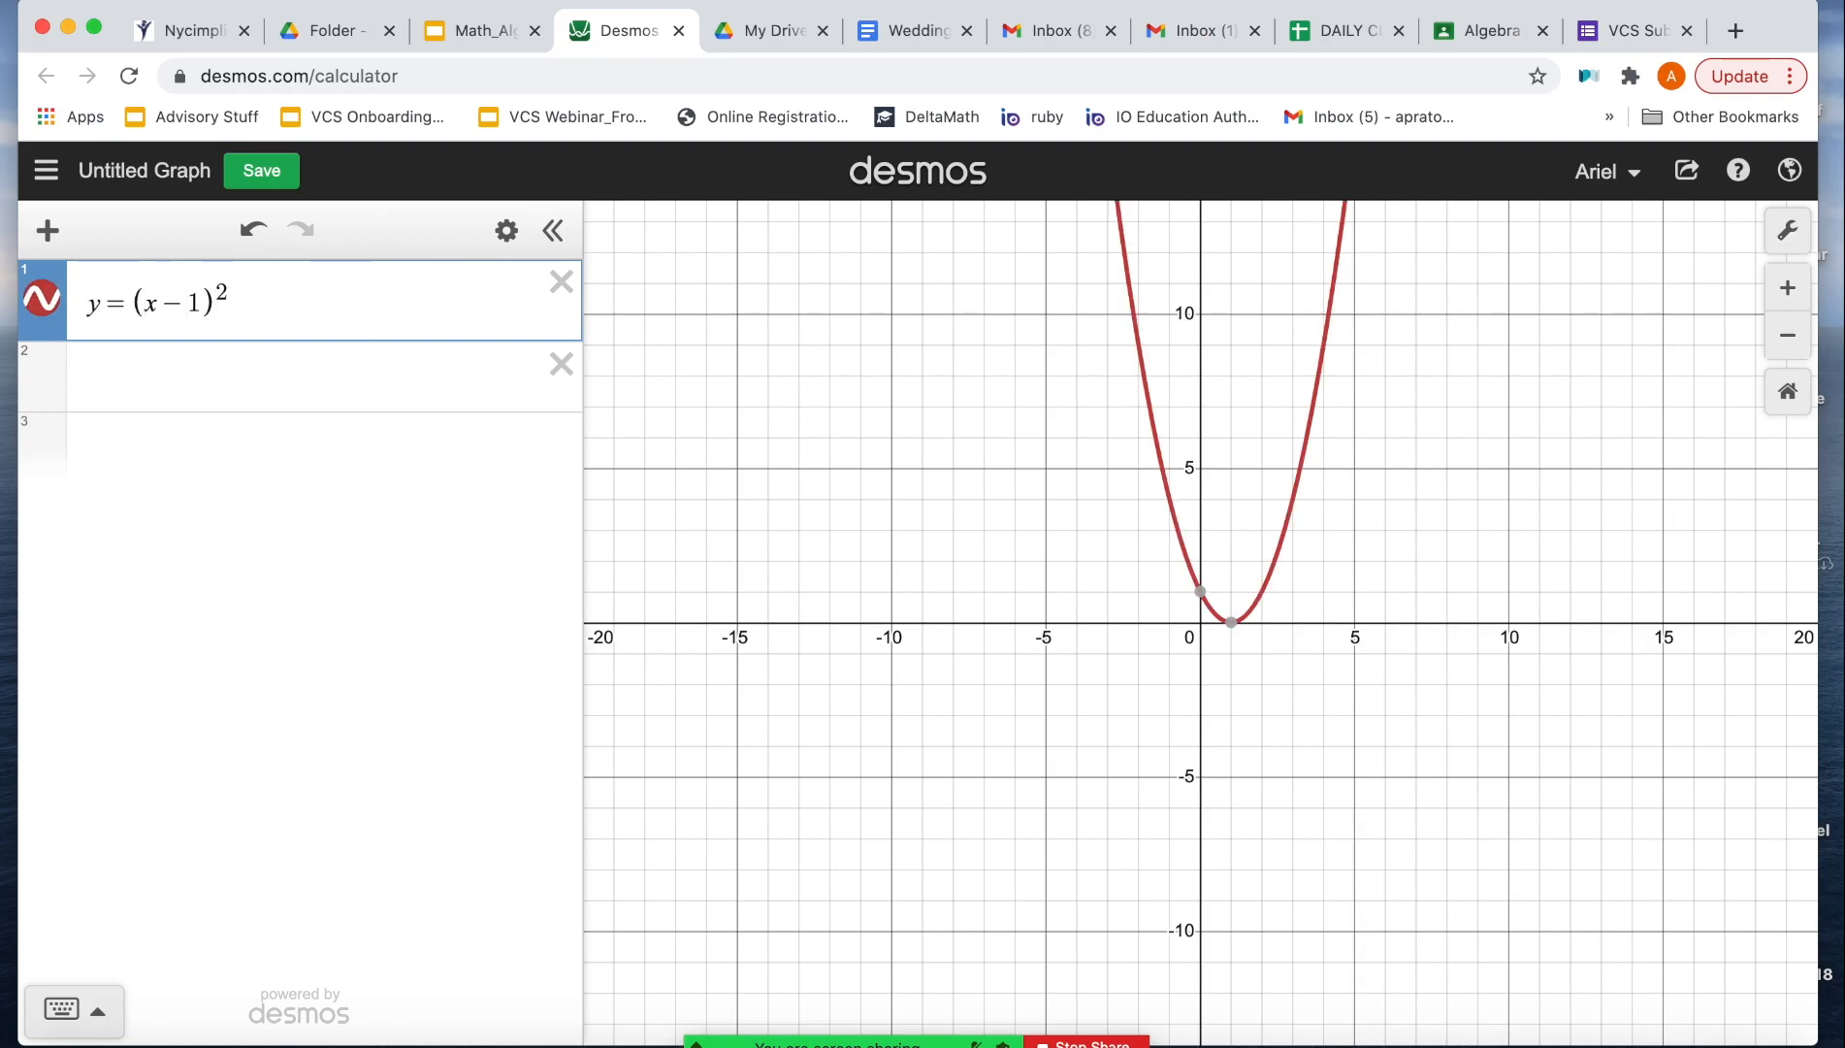
Step: Copy y = (x - 1)^2 into the second line and extend the copy to y = (x - 1)^2 + 5
left_click_drag(251, 309, 41, 308)
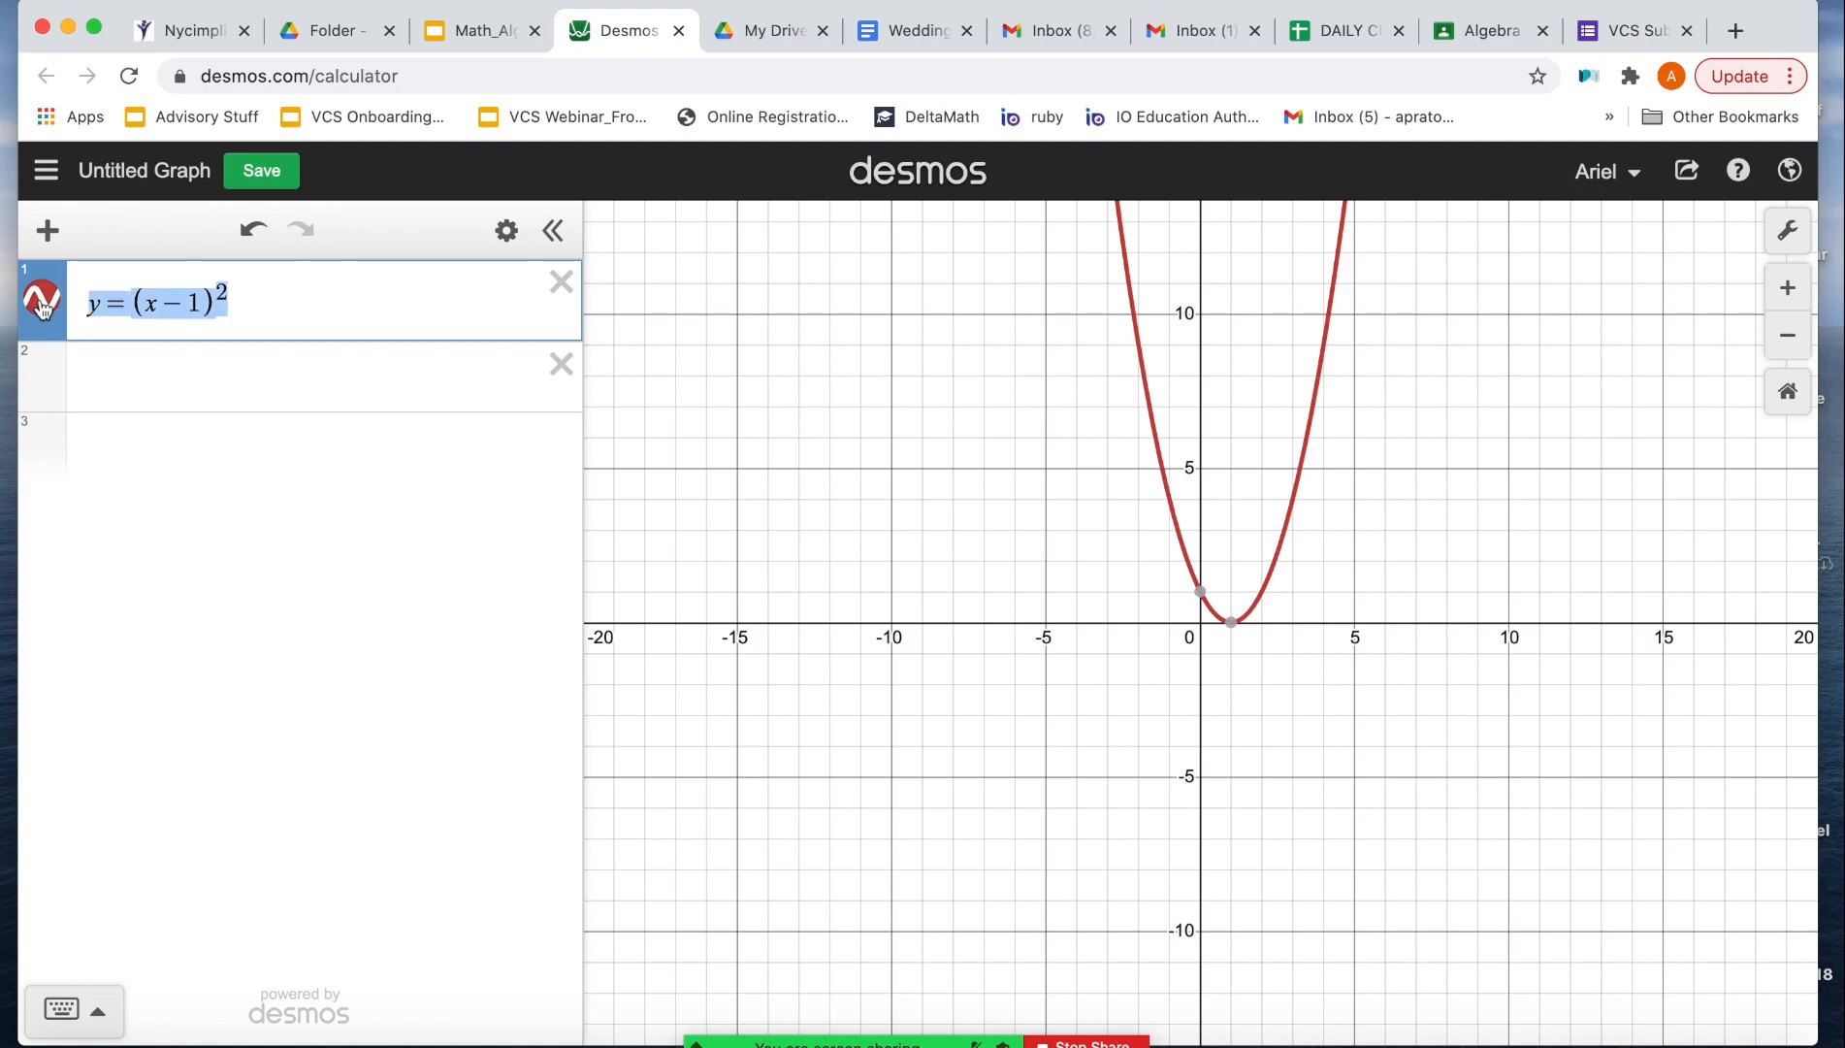
key("ctrl+c")
left_click(117, 371)
key("ctrl+v")
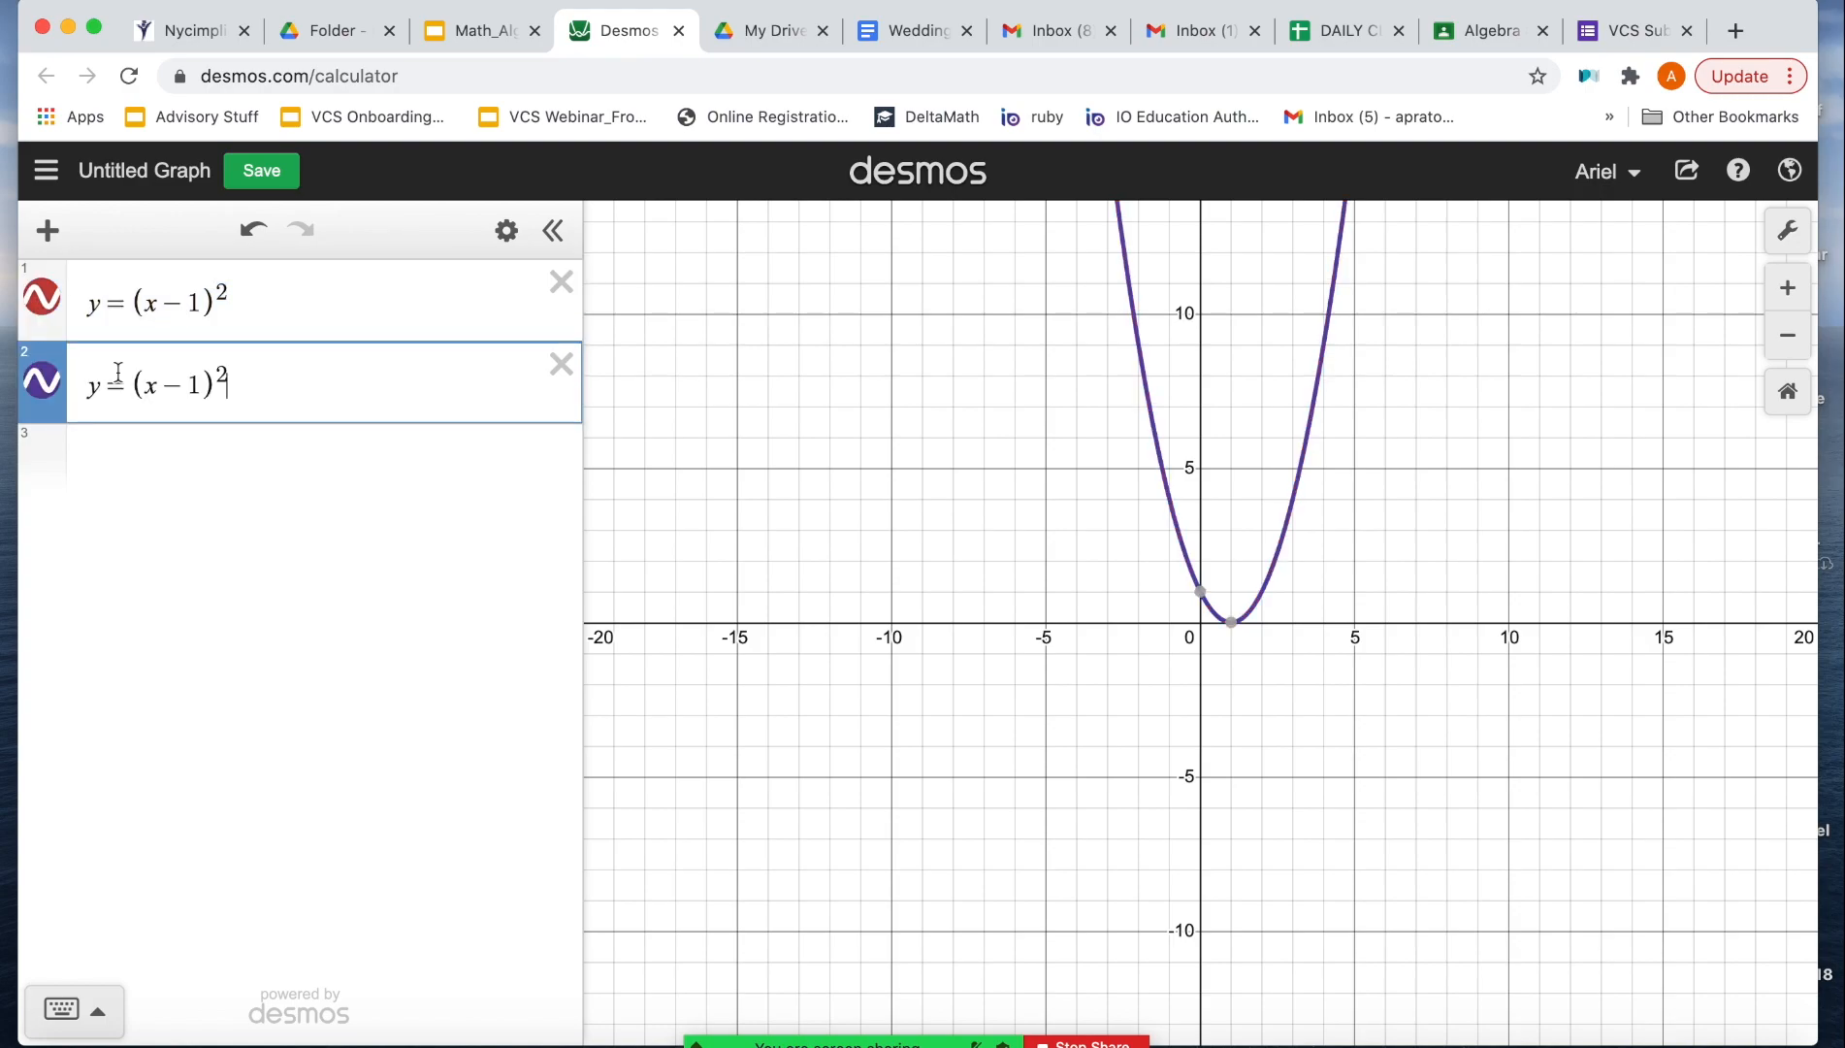
left_click(453, 32)
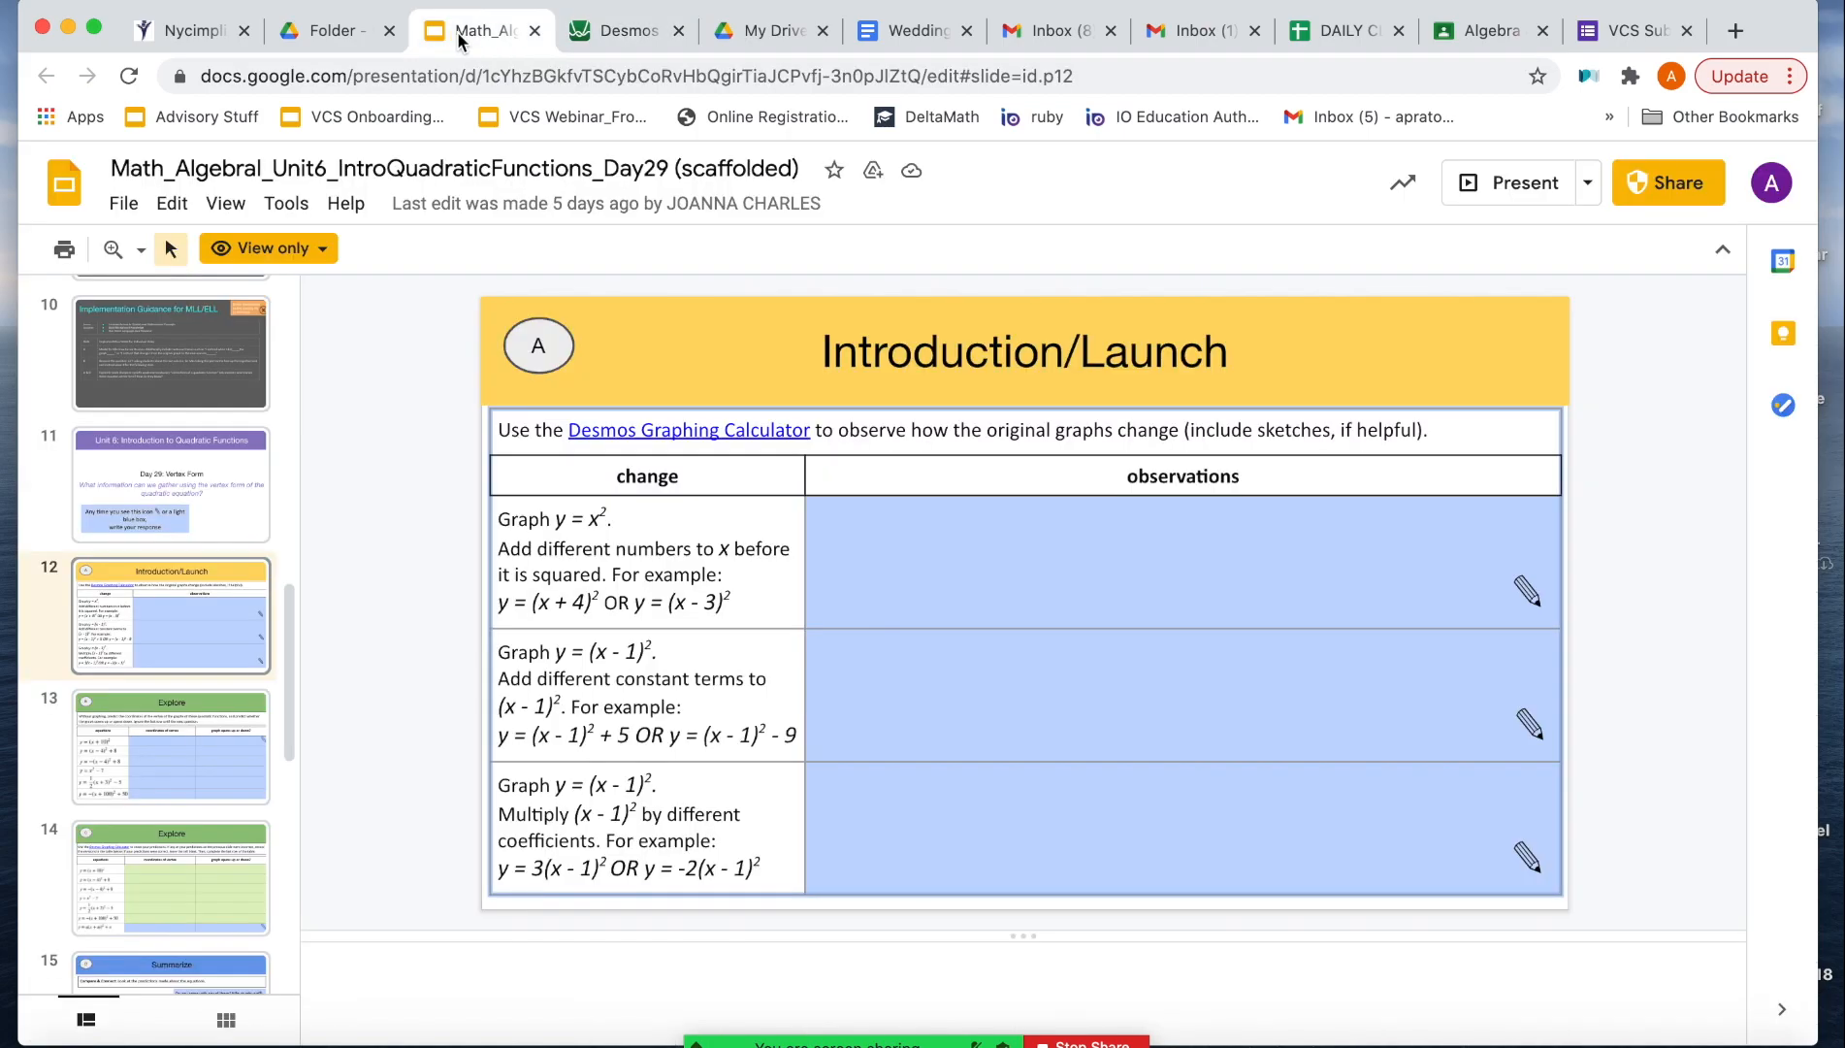
left_click(602, 27)
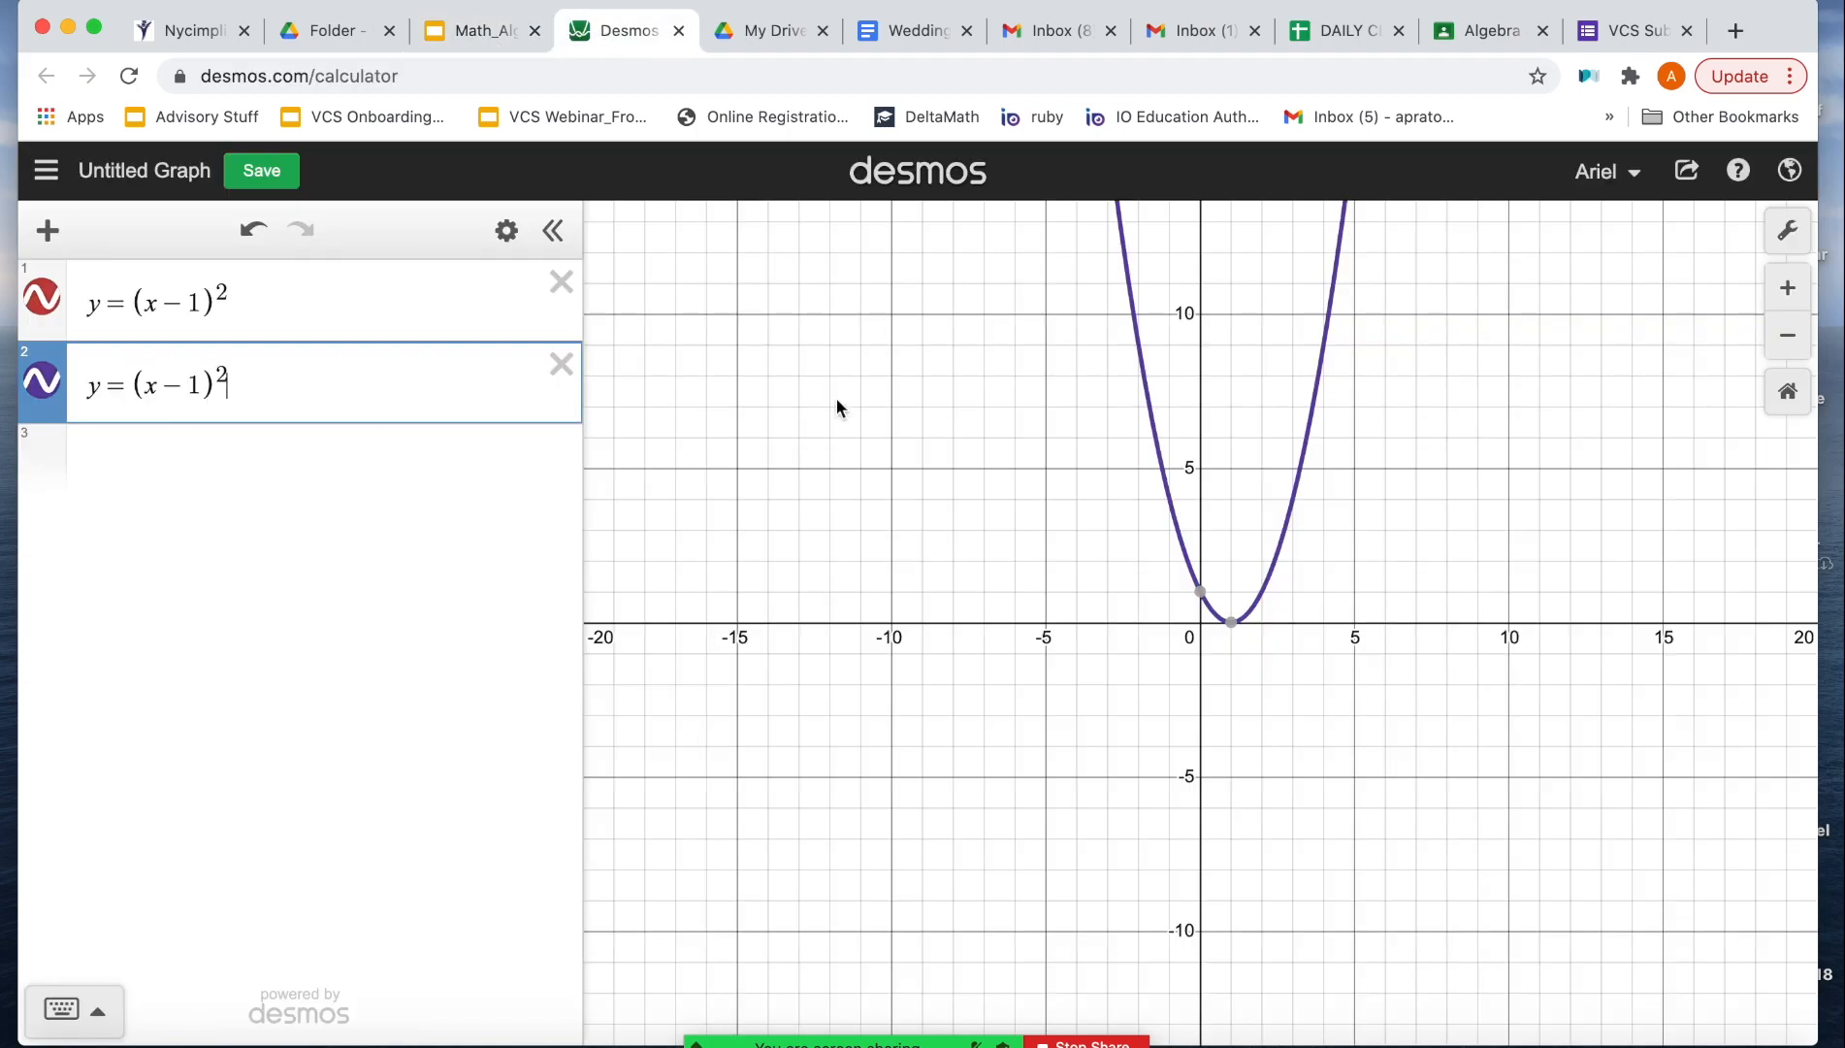
mouse_move(1232, 627)
type("+5")
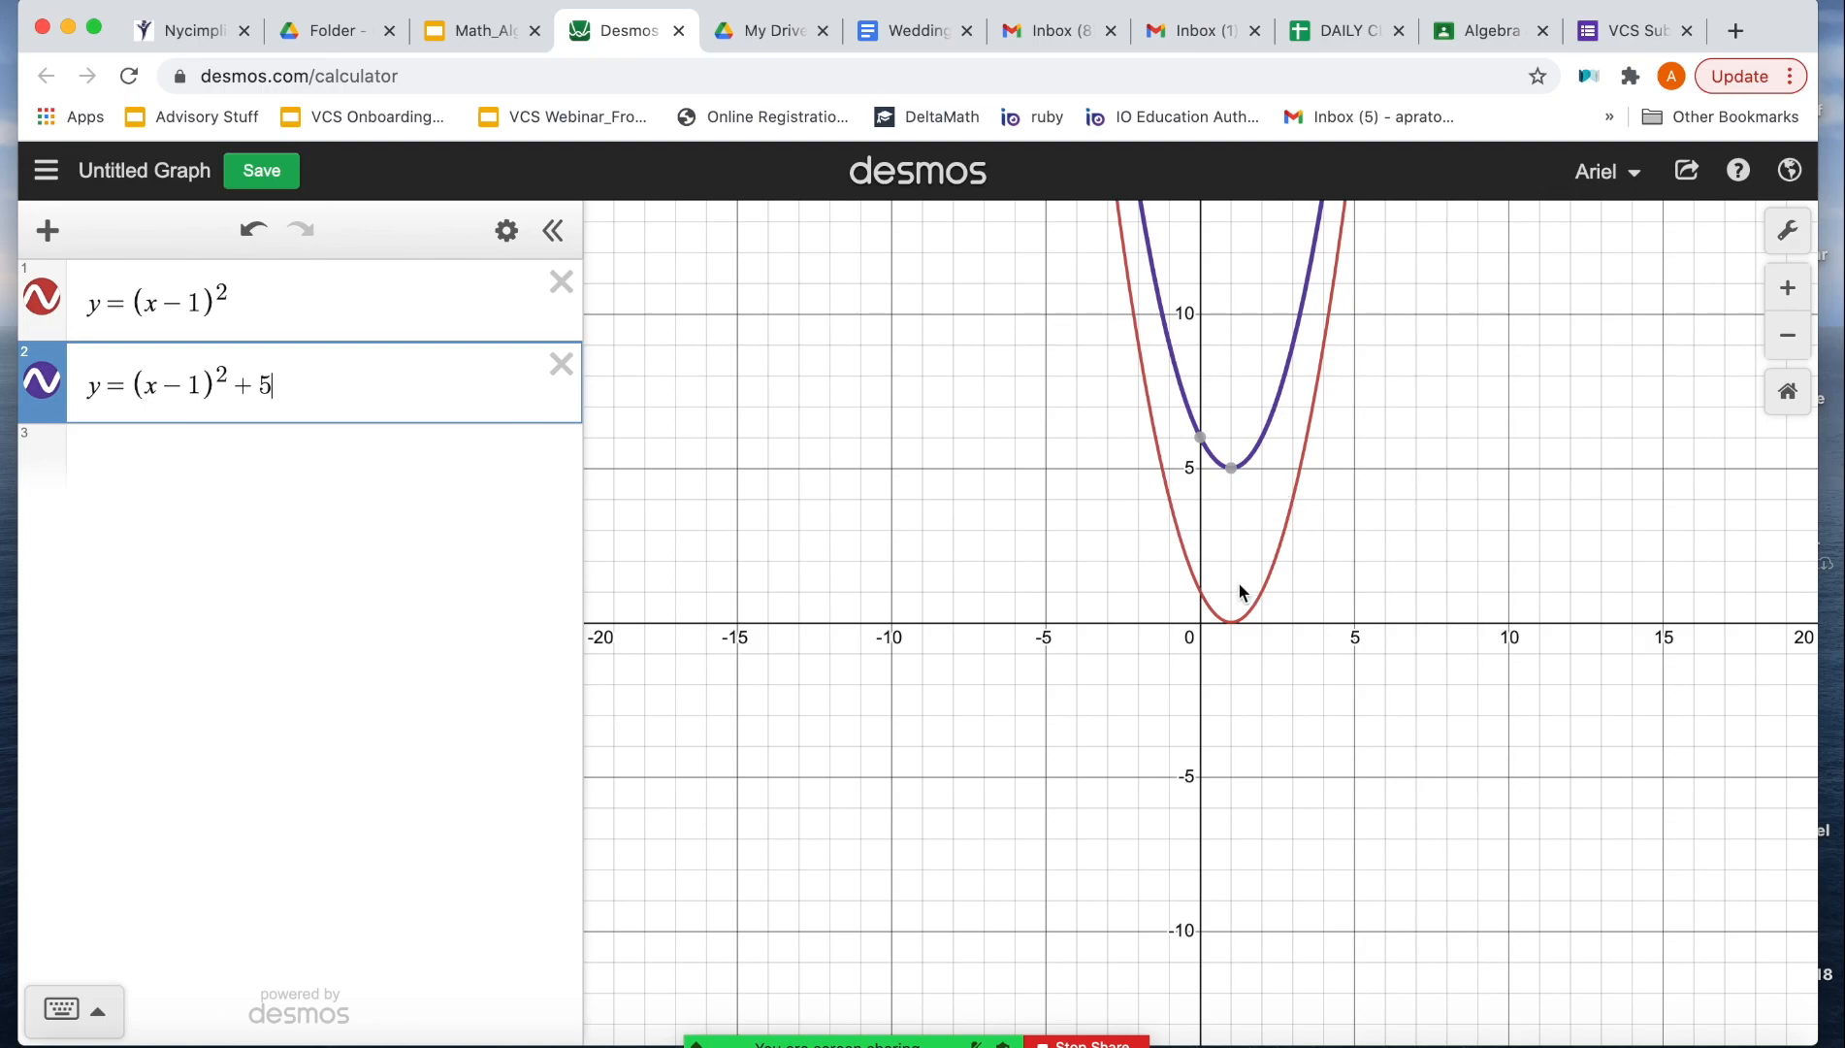
mouse_move(1232, 472)
Step: Copy the second equation into the third line and change the copy to y = (x - 1)^2 - 9
left_click_drag(301, 384, 2, 393)
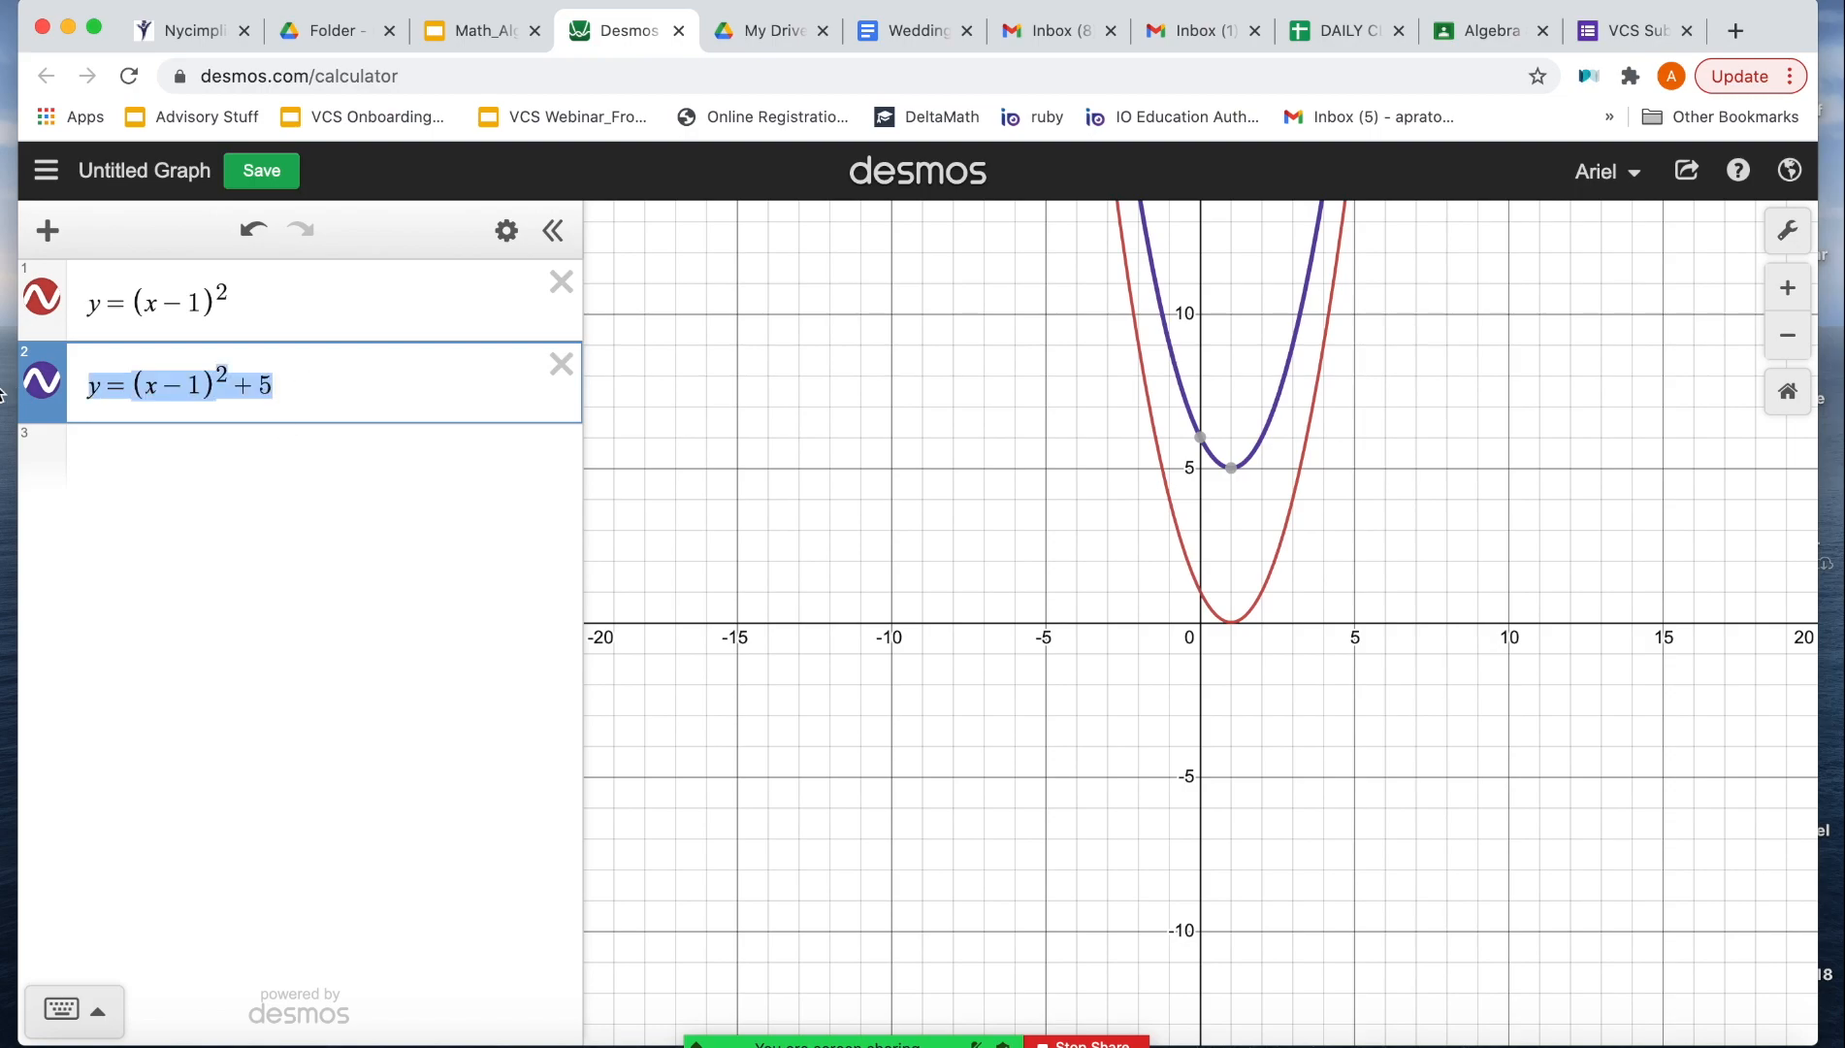
left_click(156, 456)
key("ctrl+v")
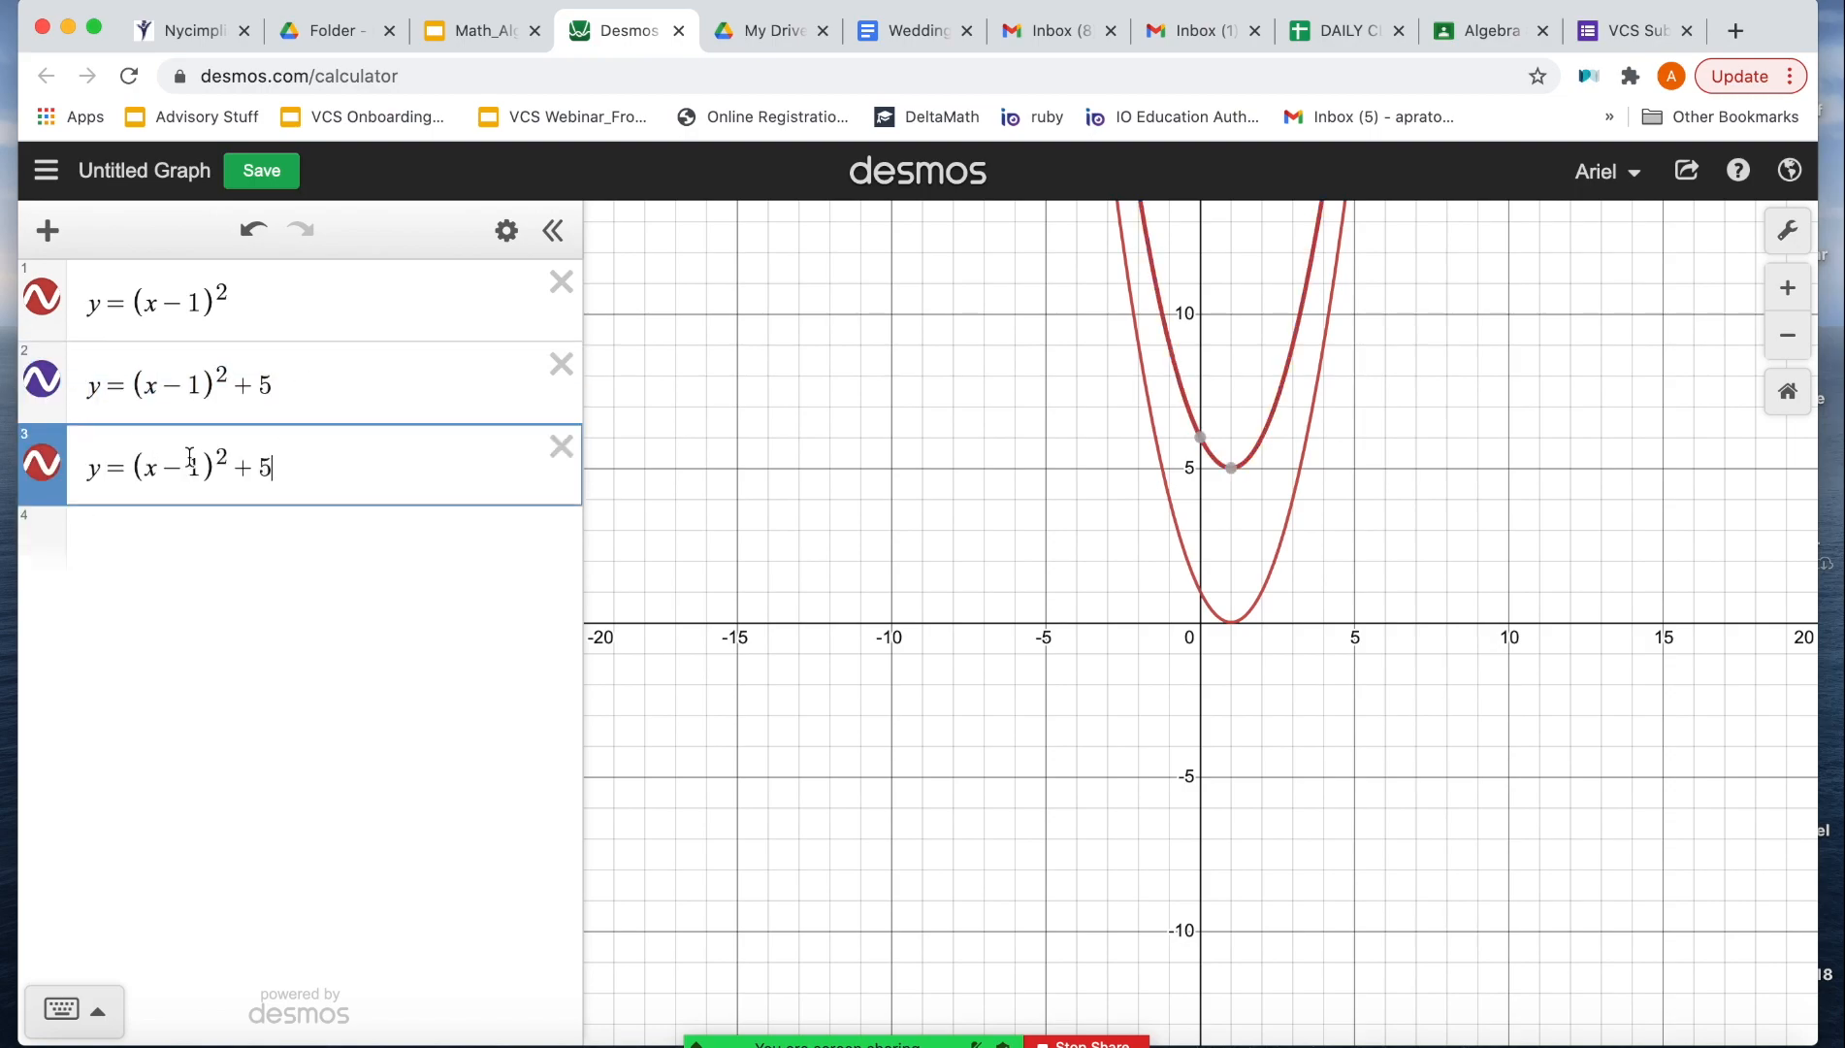
key("BackSpace")
key("BackSpace")
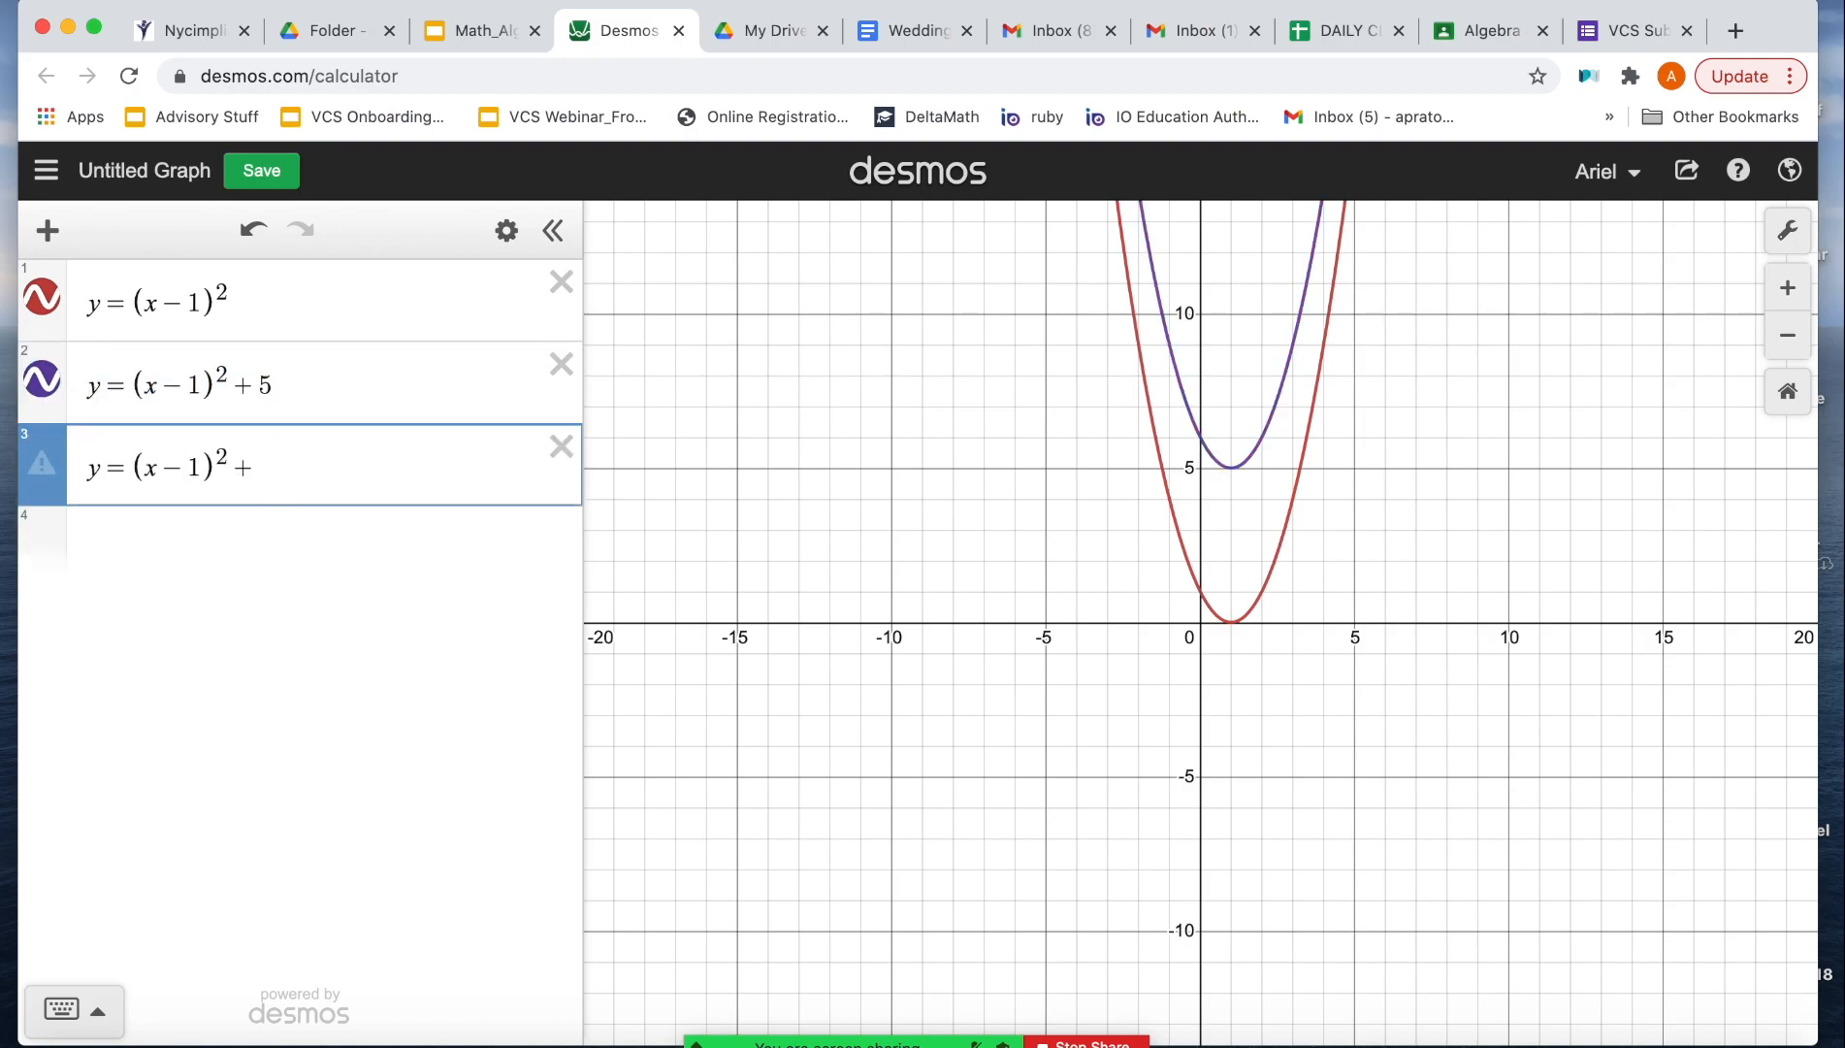
type("-9")
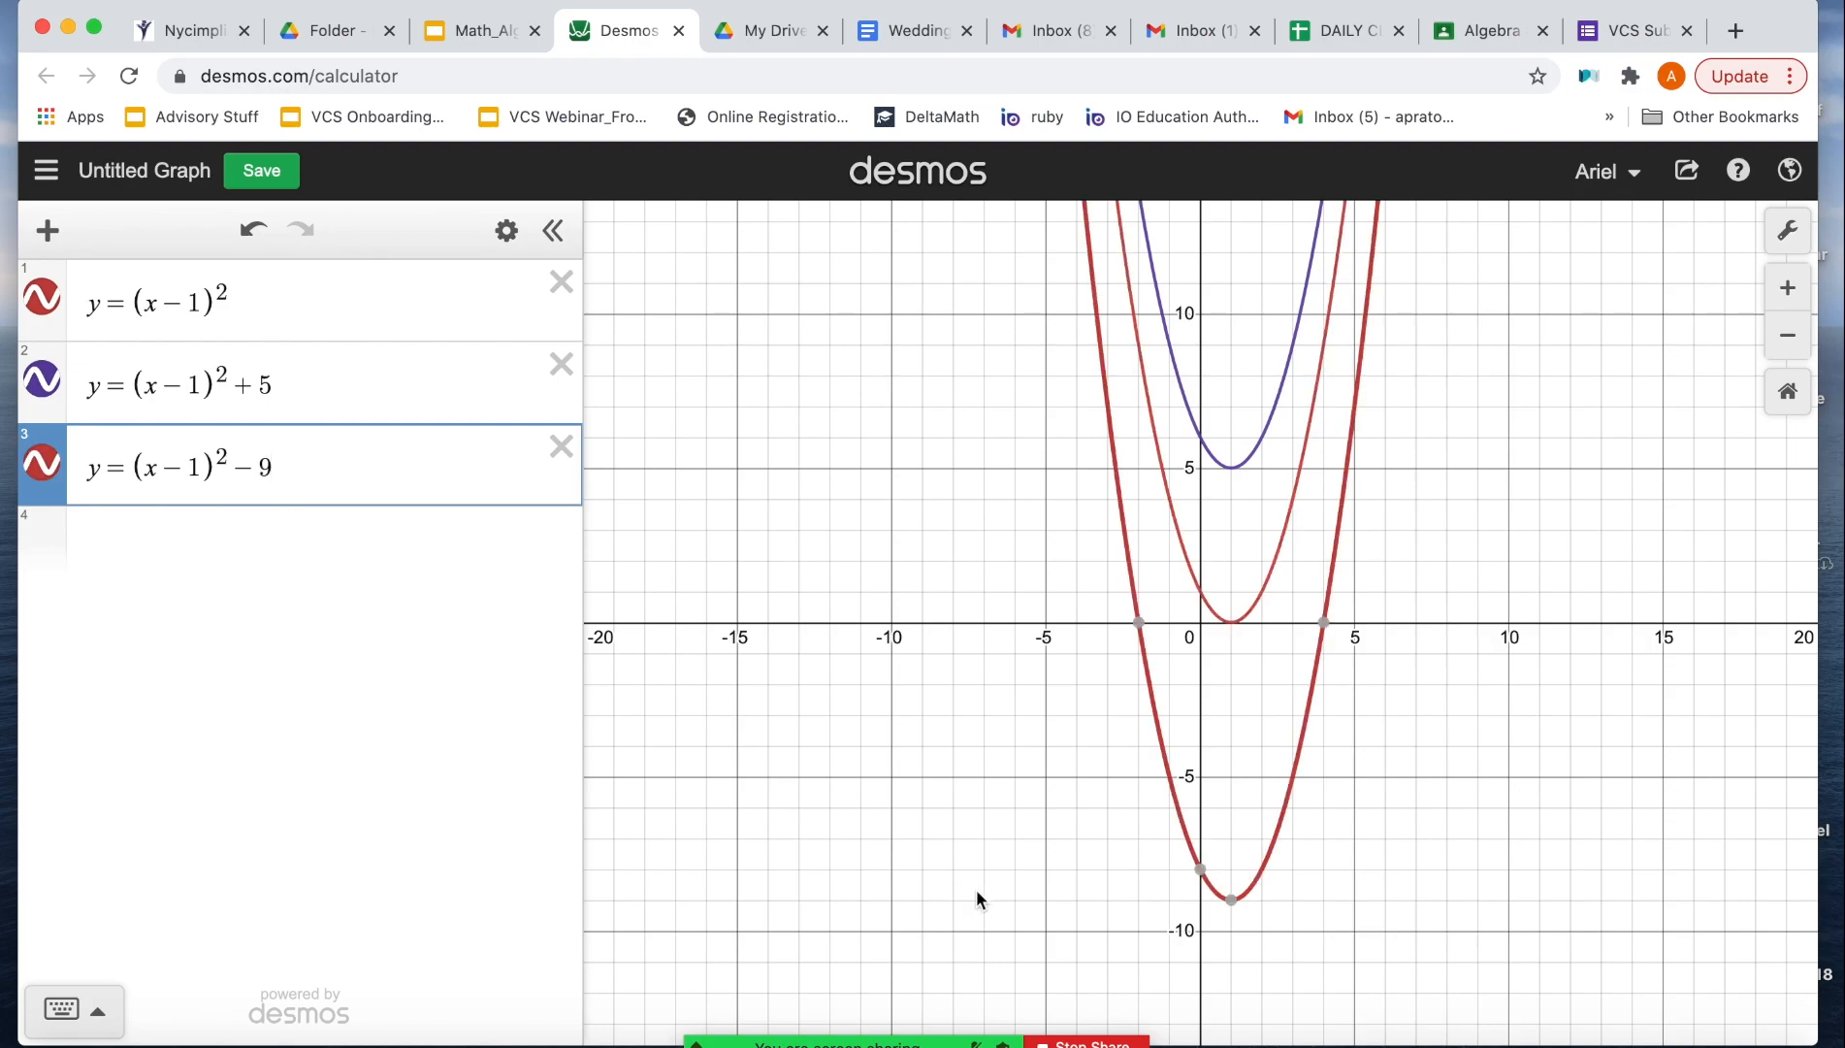
Step: Change the graph color of y = (x - 1)^2 - 9 to green
left_click(49, 476)
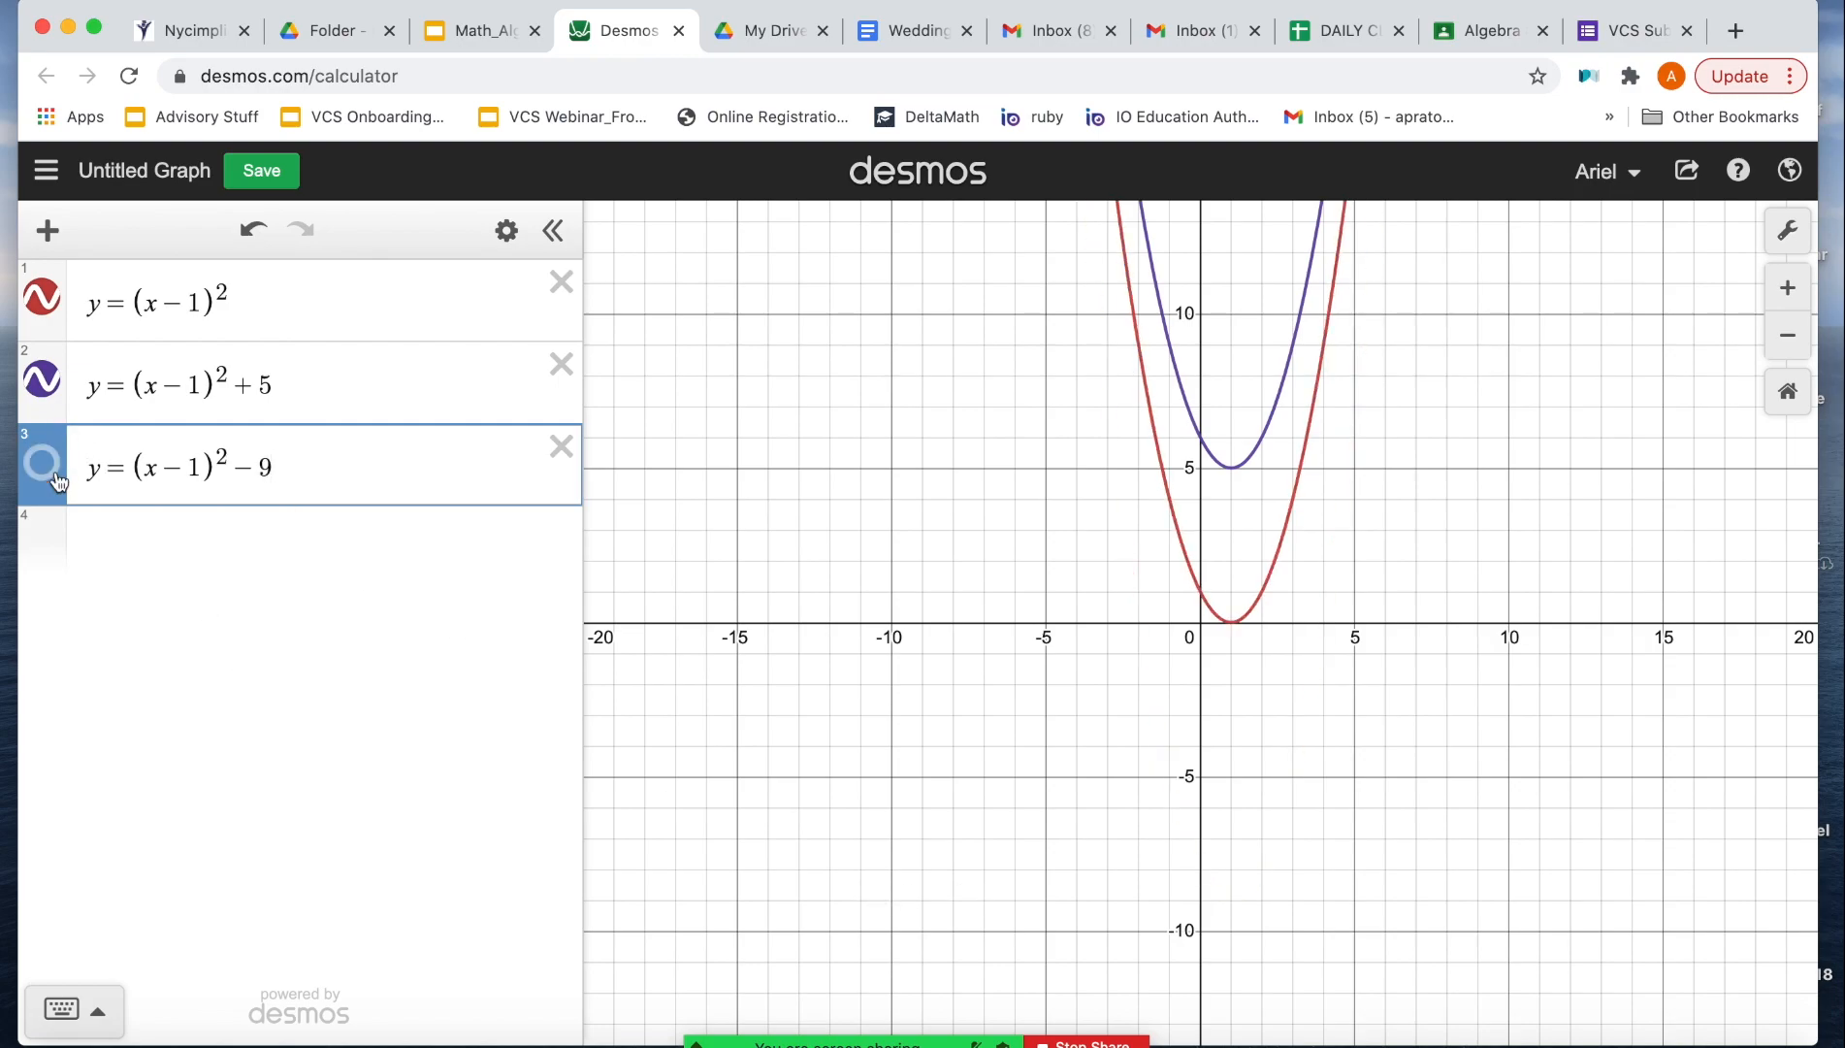
left_click(44, 464)
left_click(53, 480)
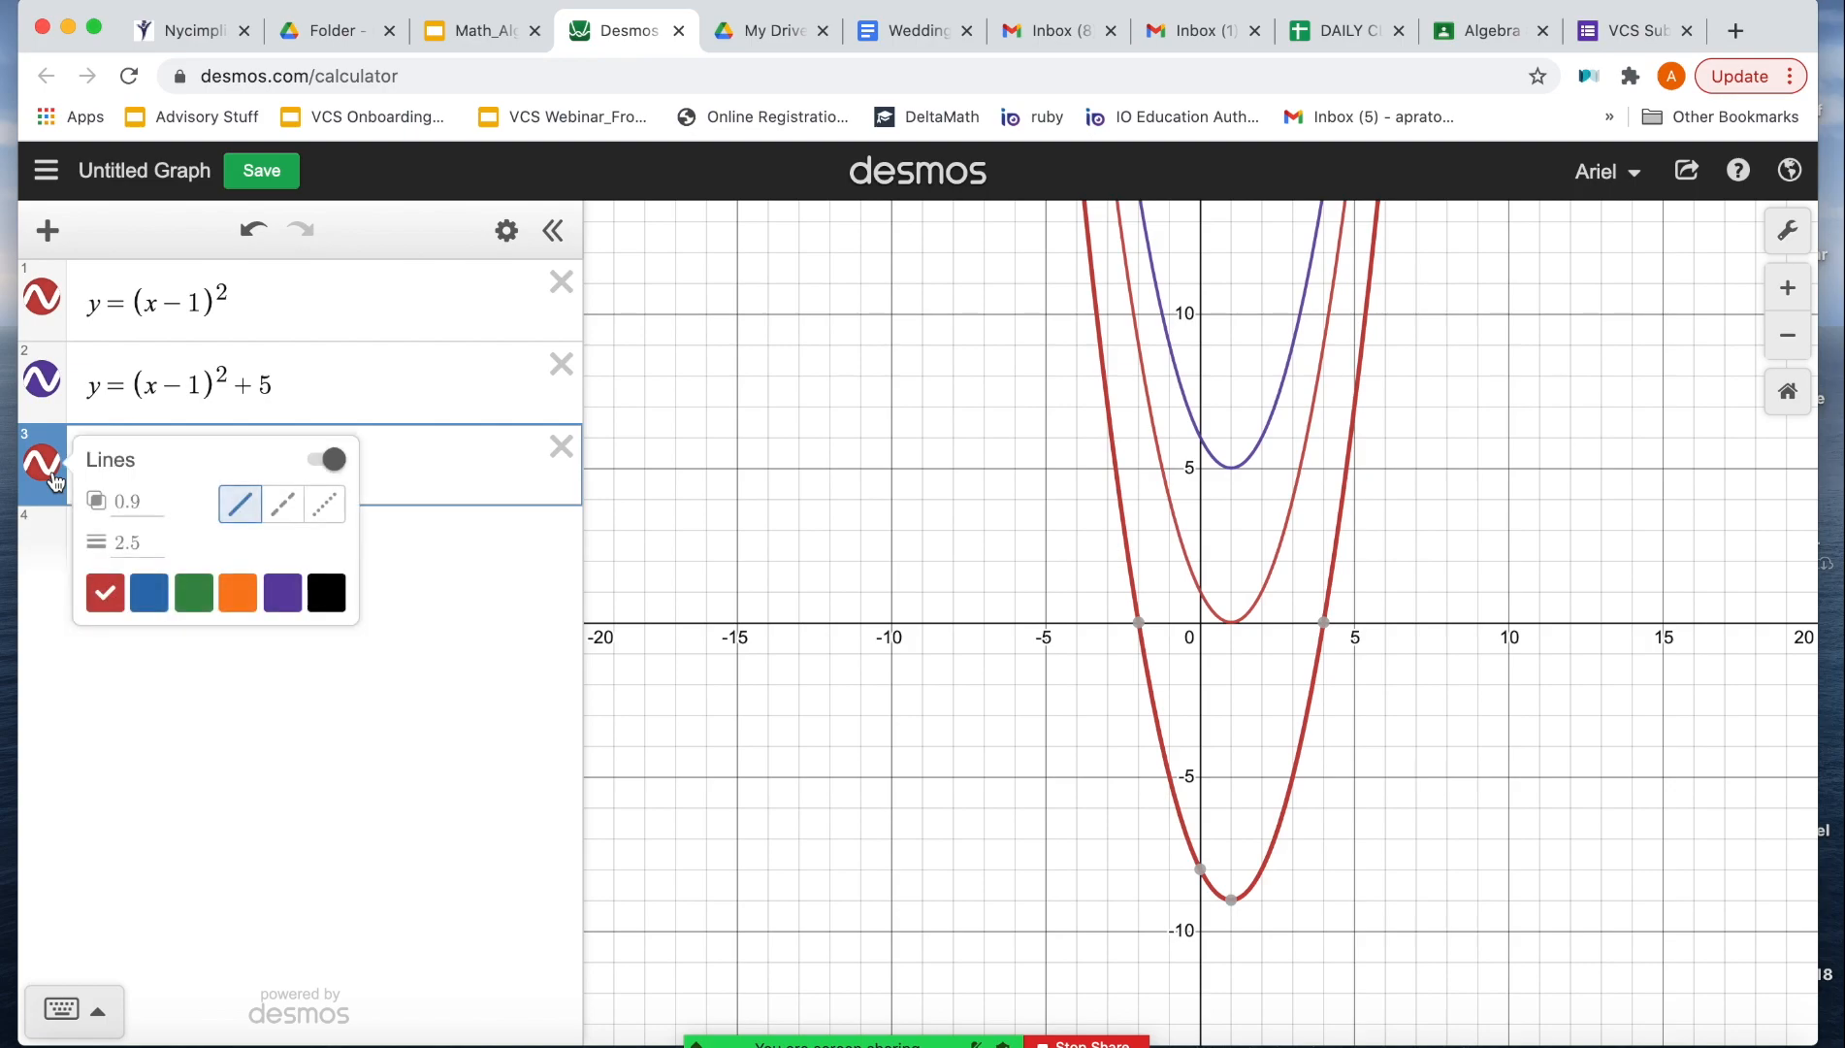
left_click(194, 589)
left_click(421, 630)
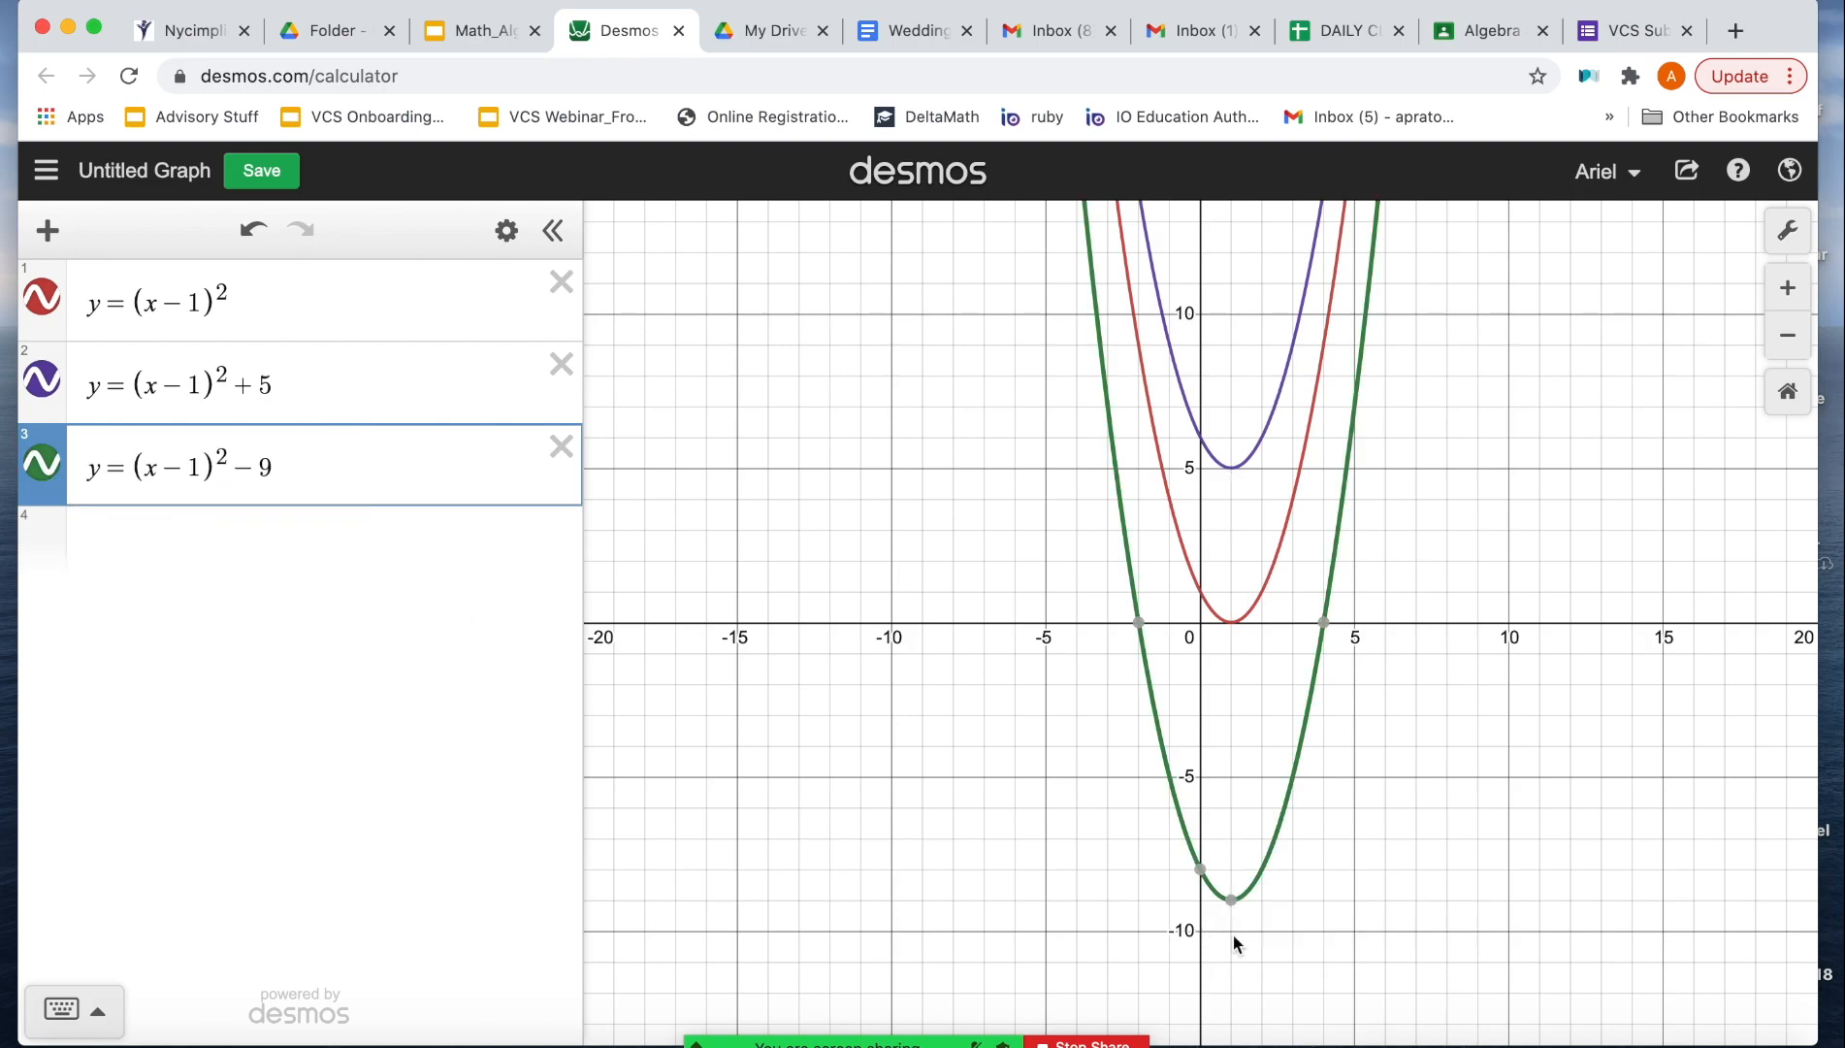
Step: Show the vertex coordinates of the y = (x - 1)^2 and y = (x - 1)^2 + 5 parabolas
mouse_move(1234, 906)
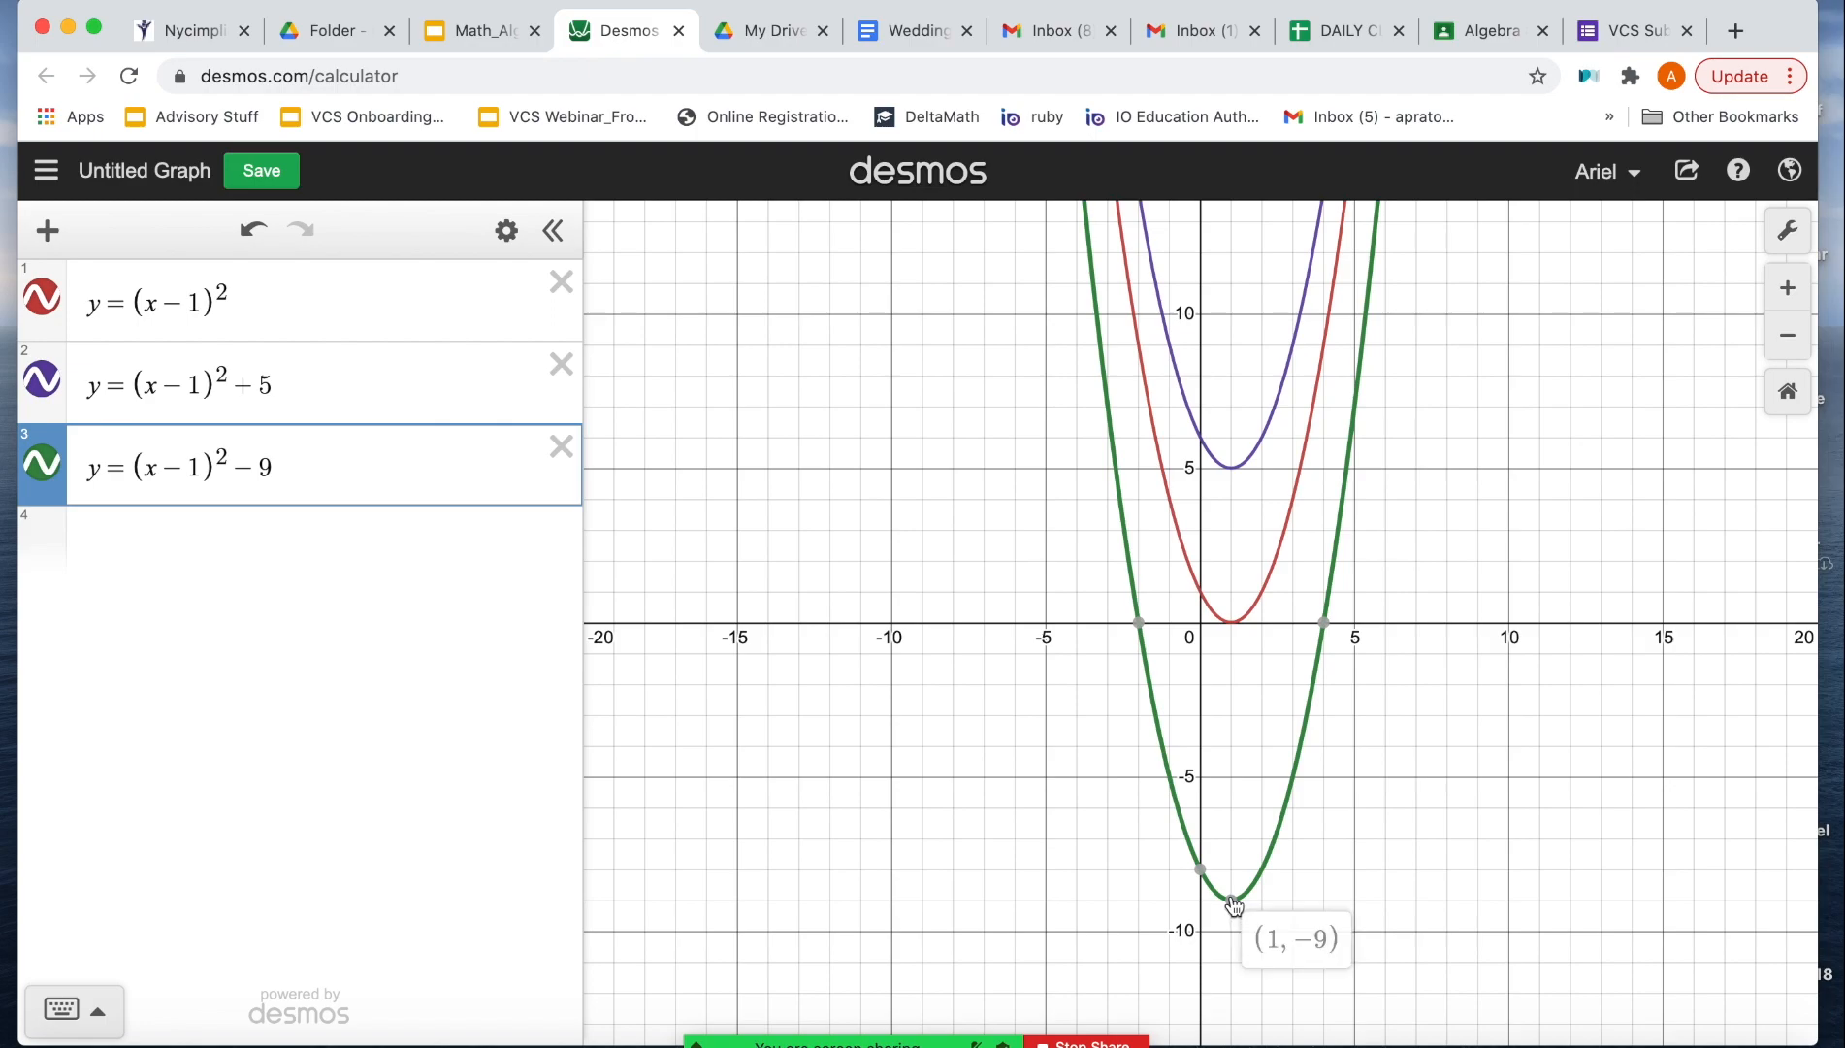
left_click(1230, 621)
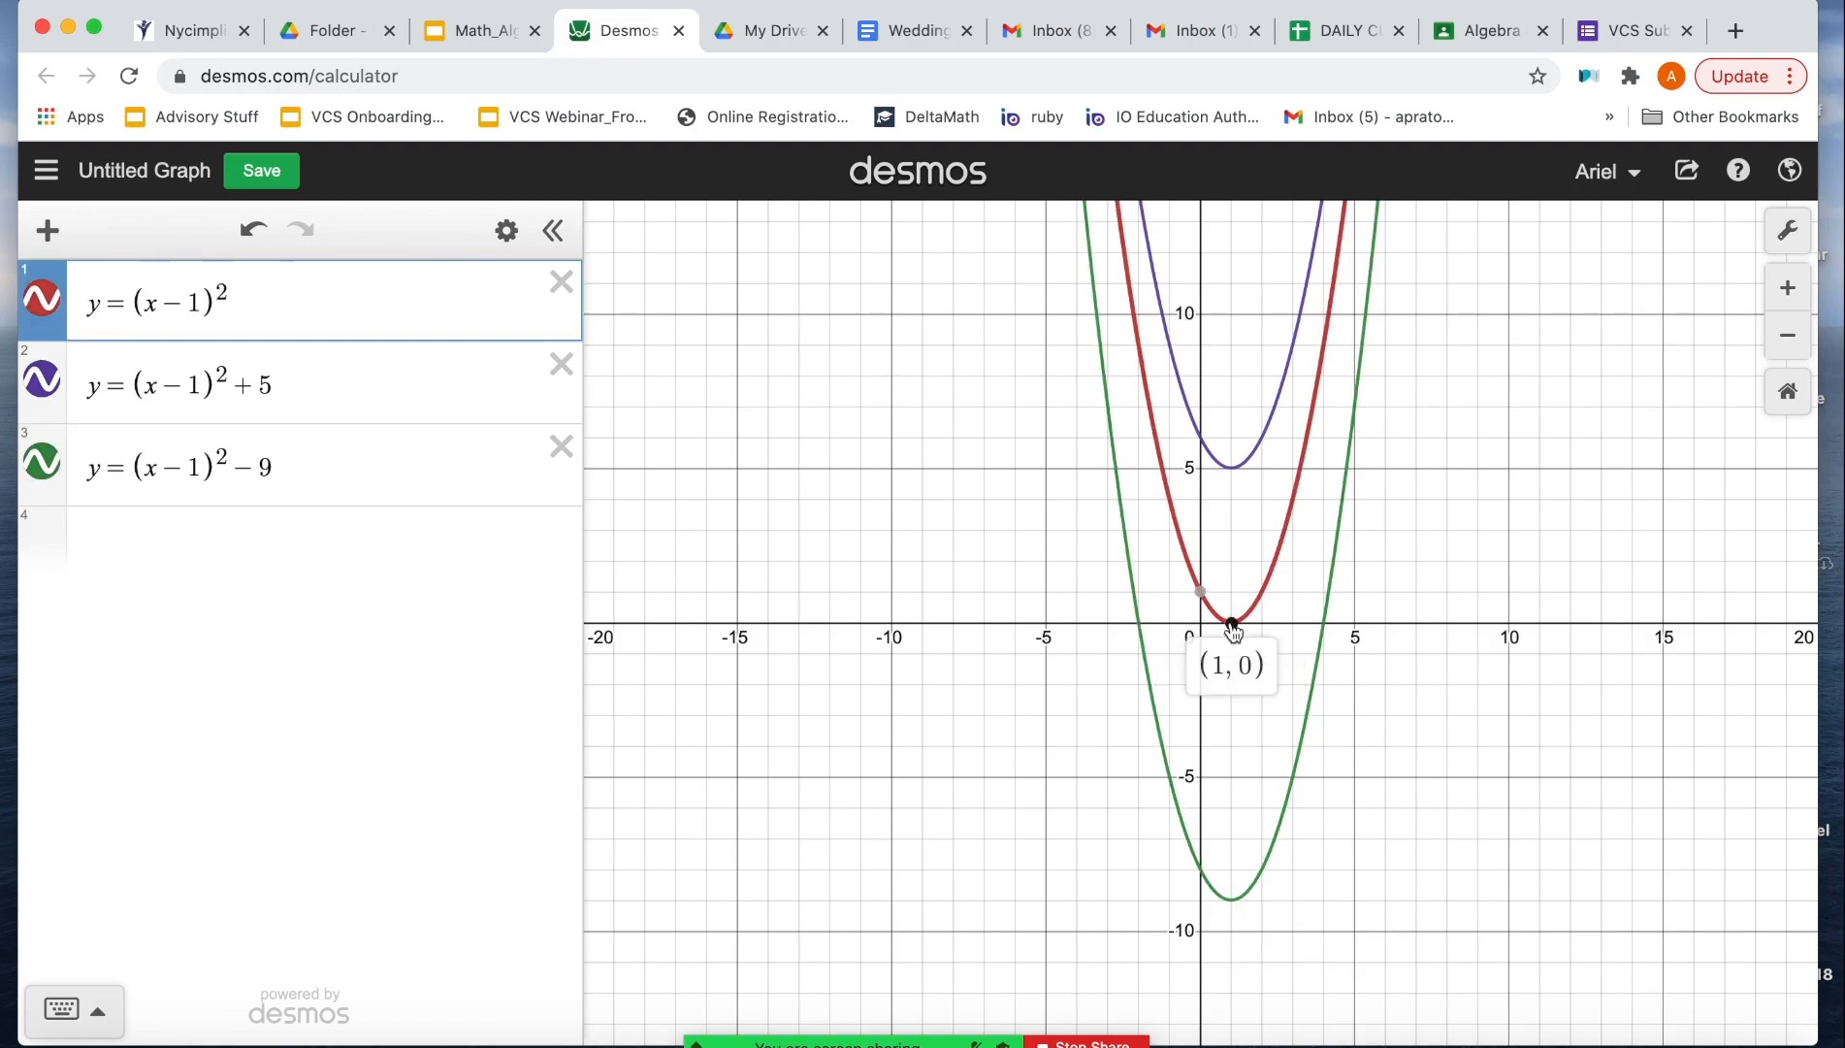
left_click(1232, 470)
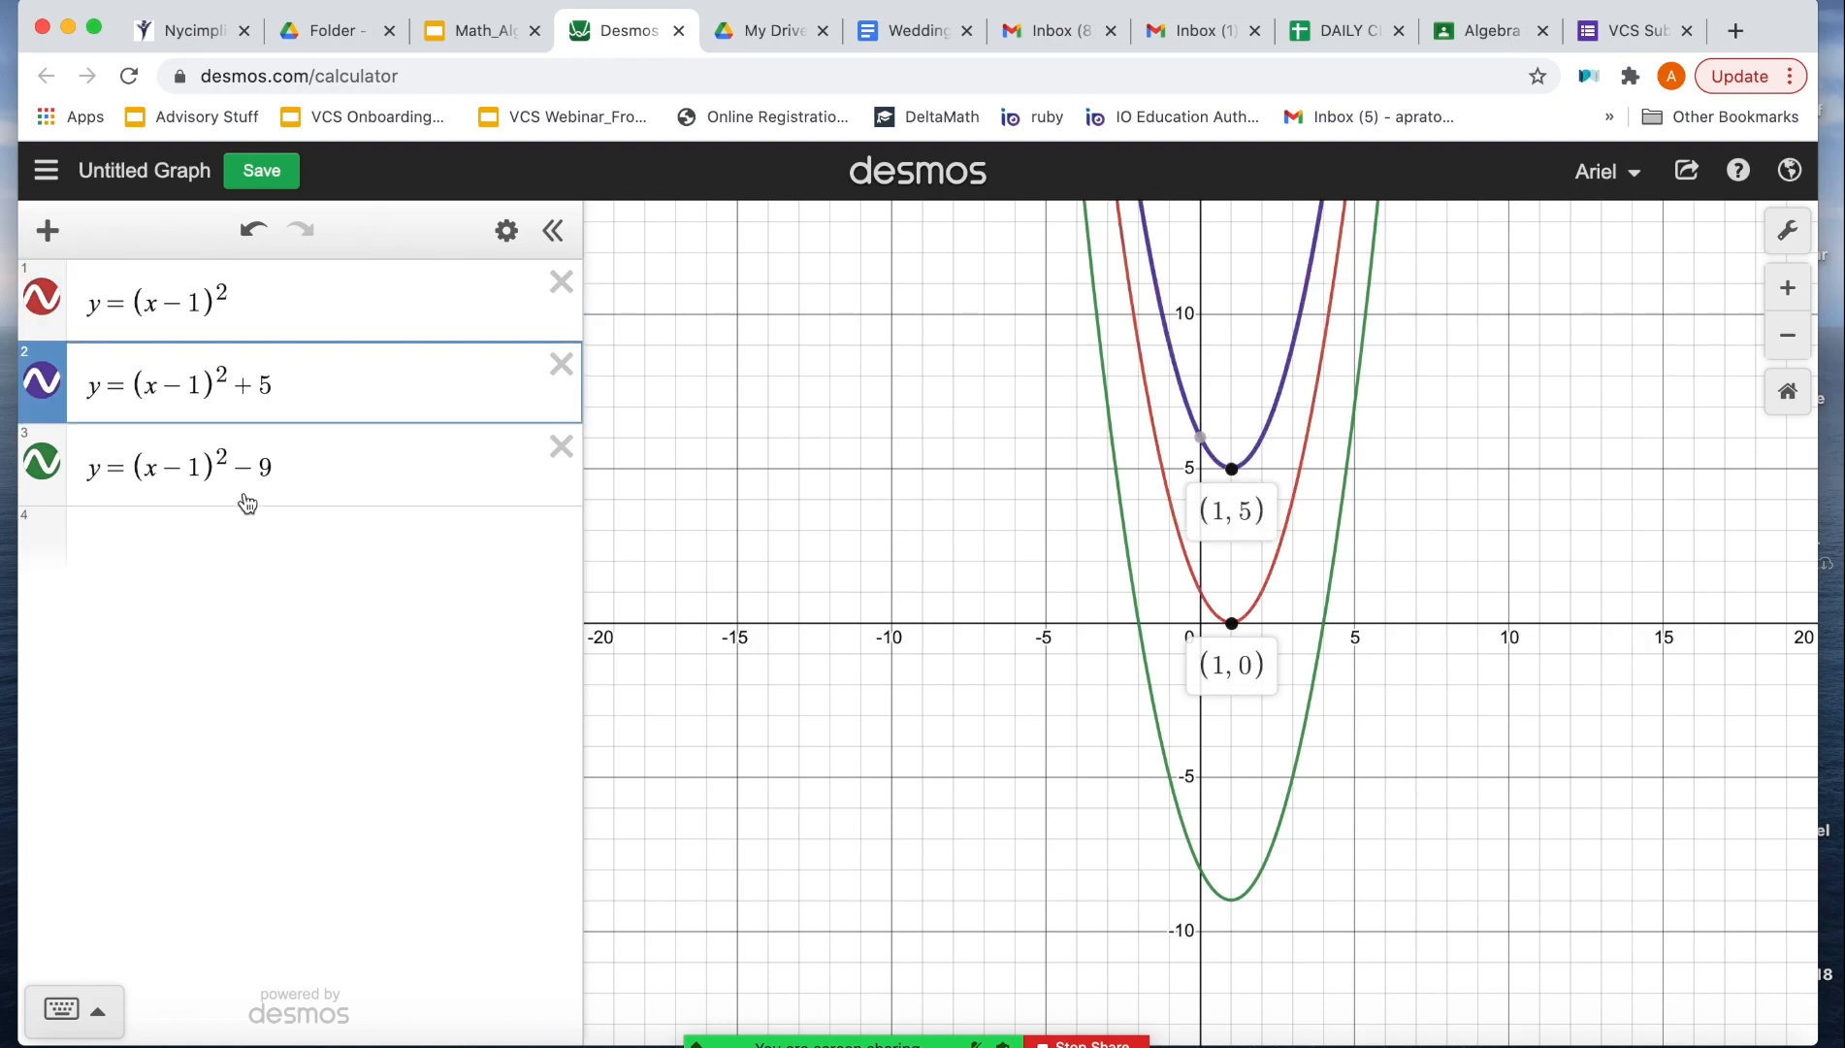
Step: Delete y = (x - 1)^2 - 9 and change the second equation to y = (x - 1)^2 + k
left_click(560, 446)
left_click(292, 393)
key("BackSpace")
type("k")
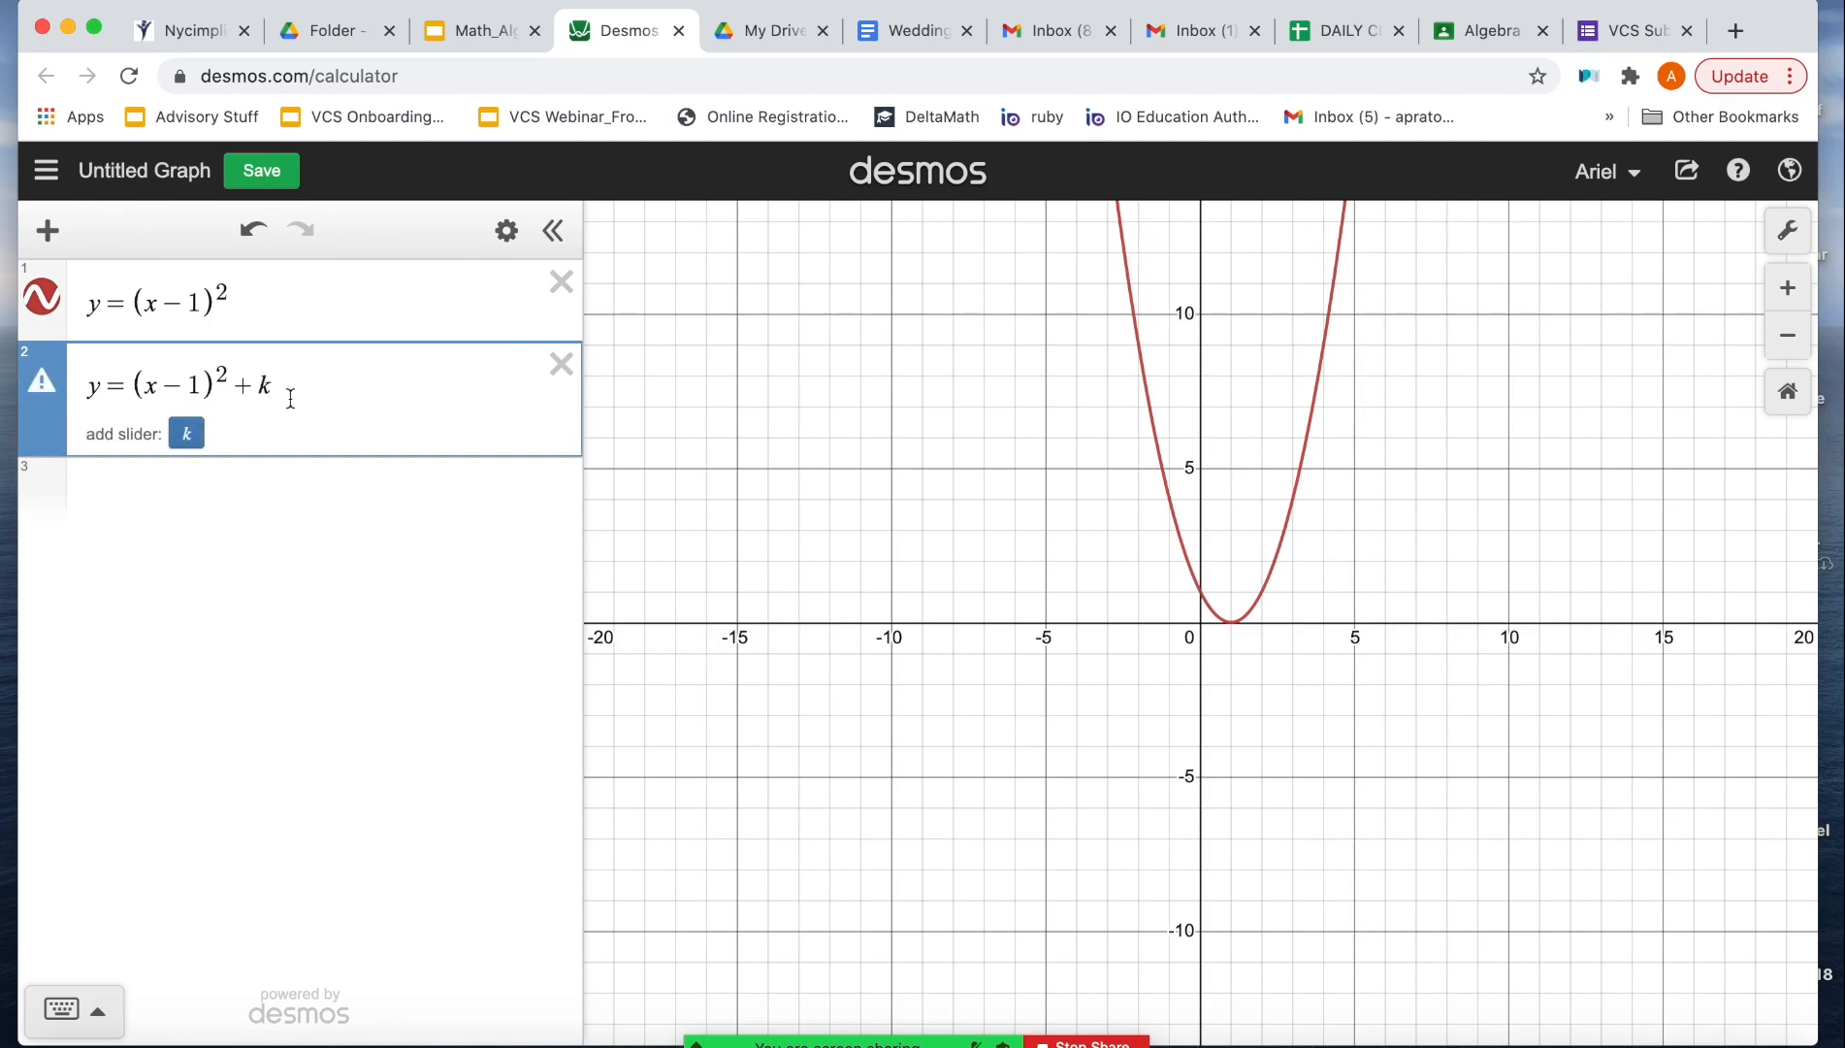
Step: Try out a slider for k, moving it to 0.3, and remove the slider
left_click(197, 442)
mouse_move(350, 496)
left_mouse_down()
mouse_move(532, 496)
mouse_move(149, 509)
mouse_move(440, 515)
mouse_move(167, 512)
mouse_move(335, 512)
left_mouse_up()
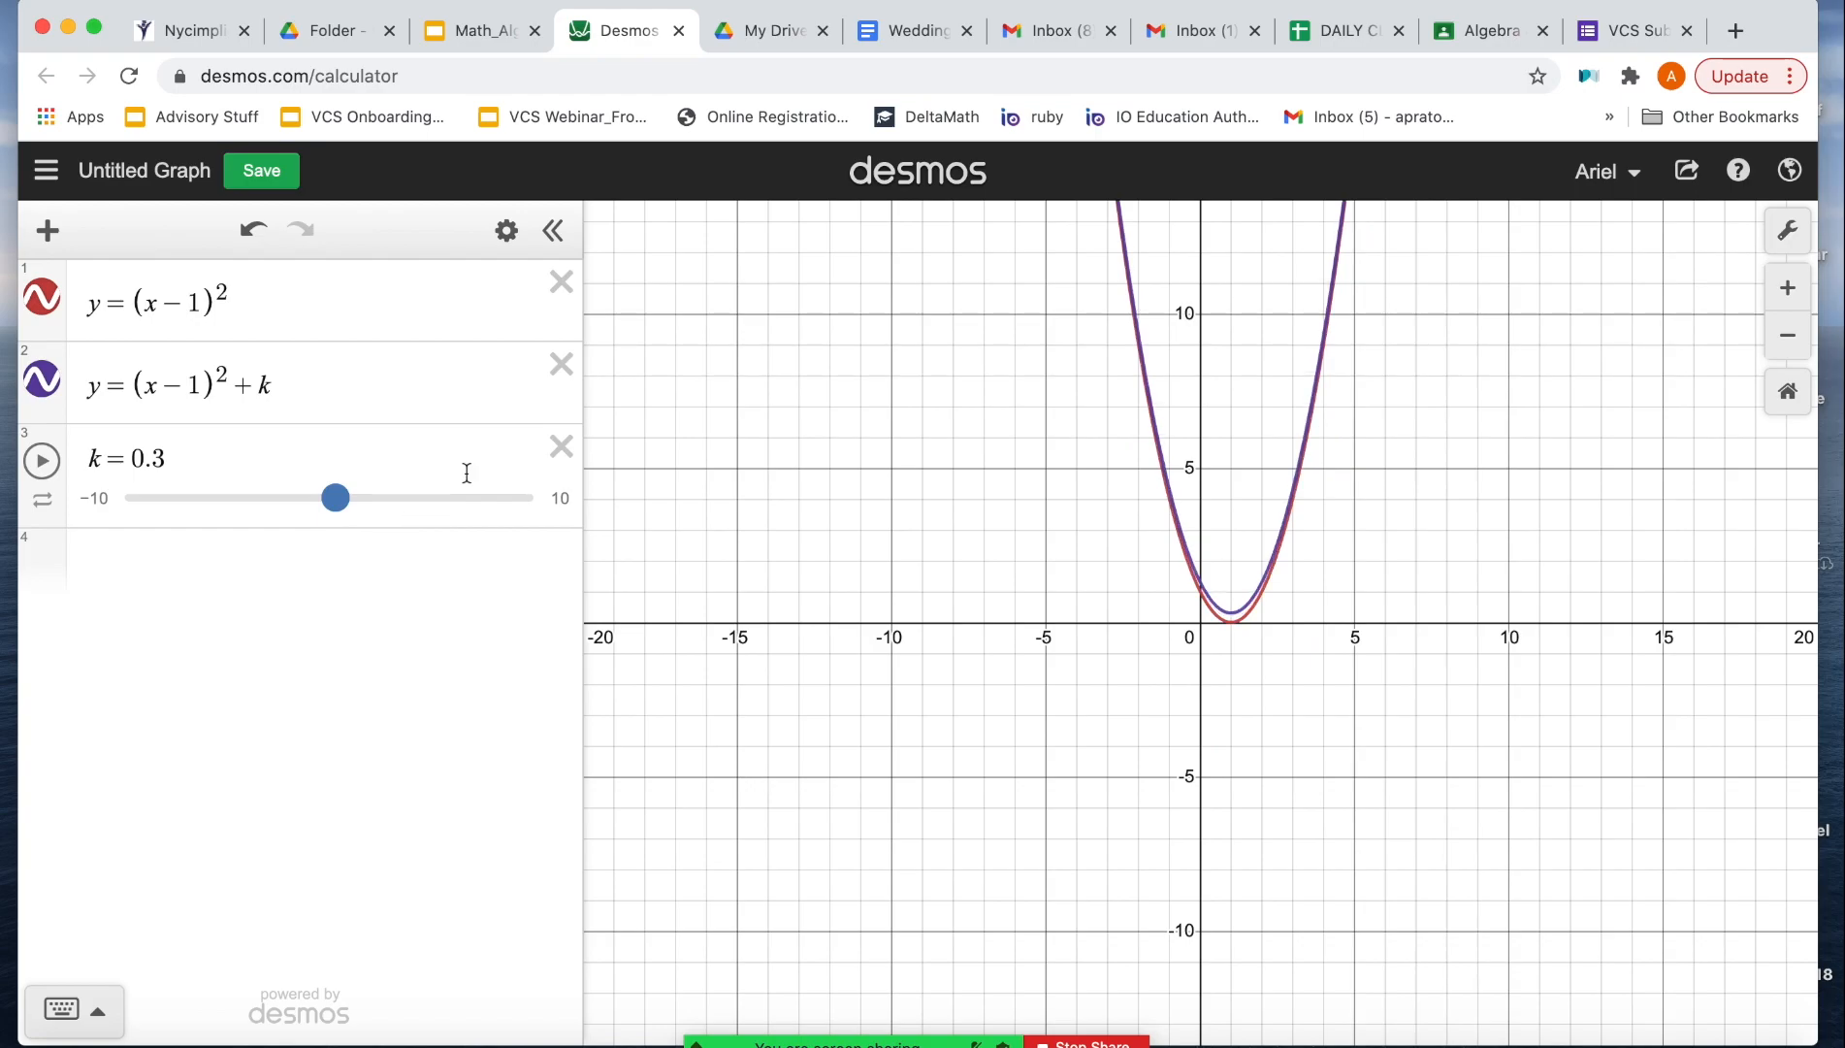
left_click(561, 447)
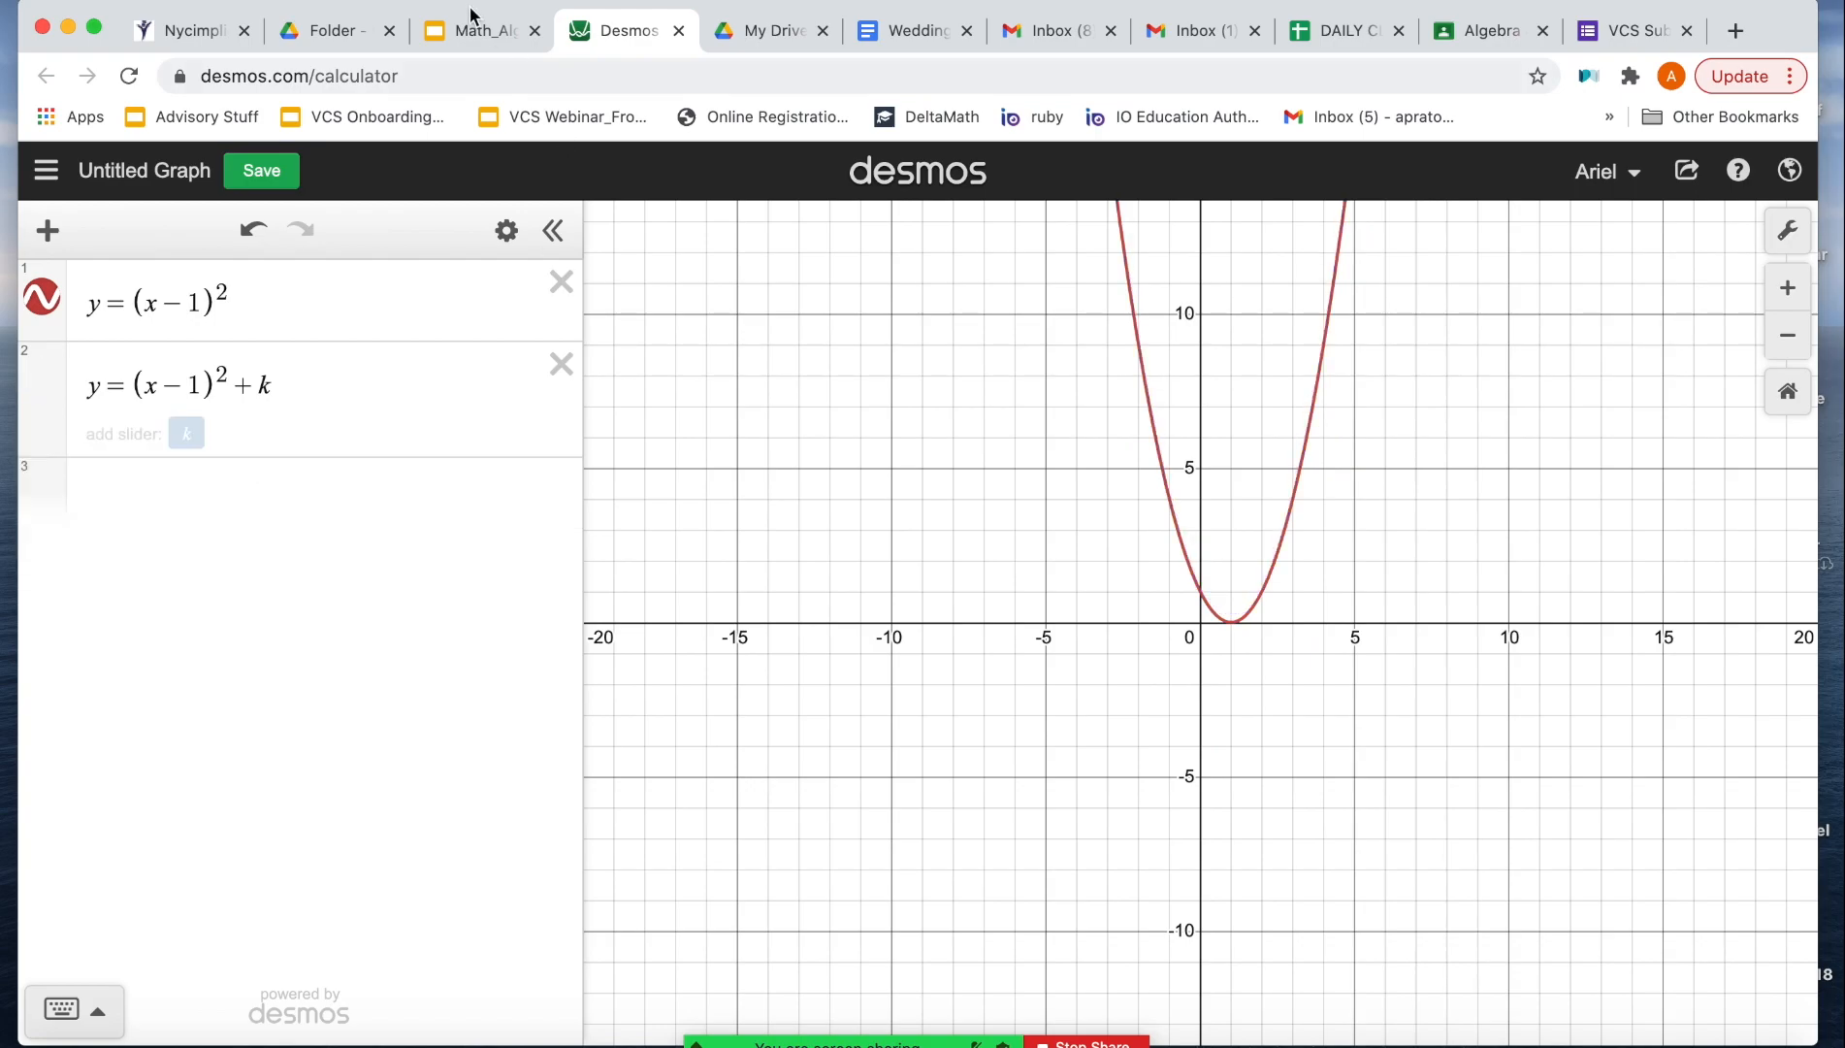
Step: Check the coefficient examples on the lesson slide, return to Desmos, and delete y = (x - 1)^2 + k
left_click(475, 32)
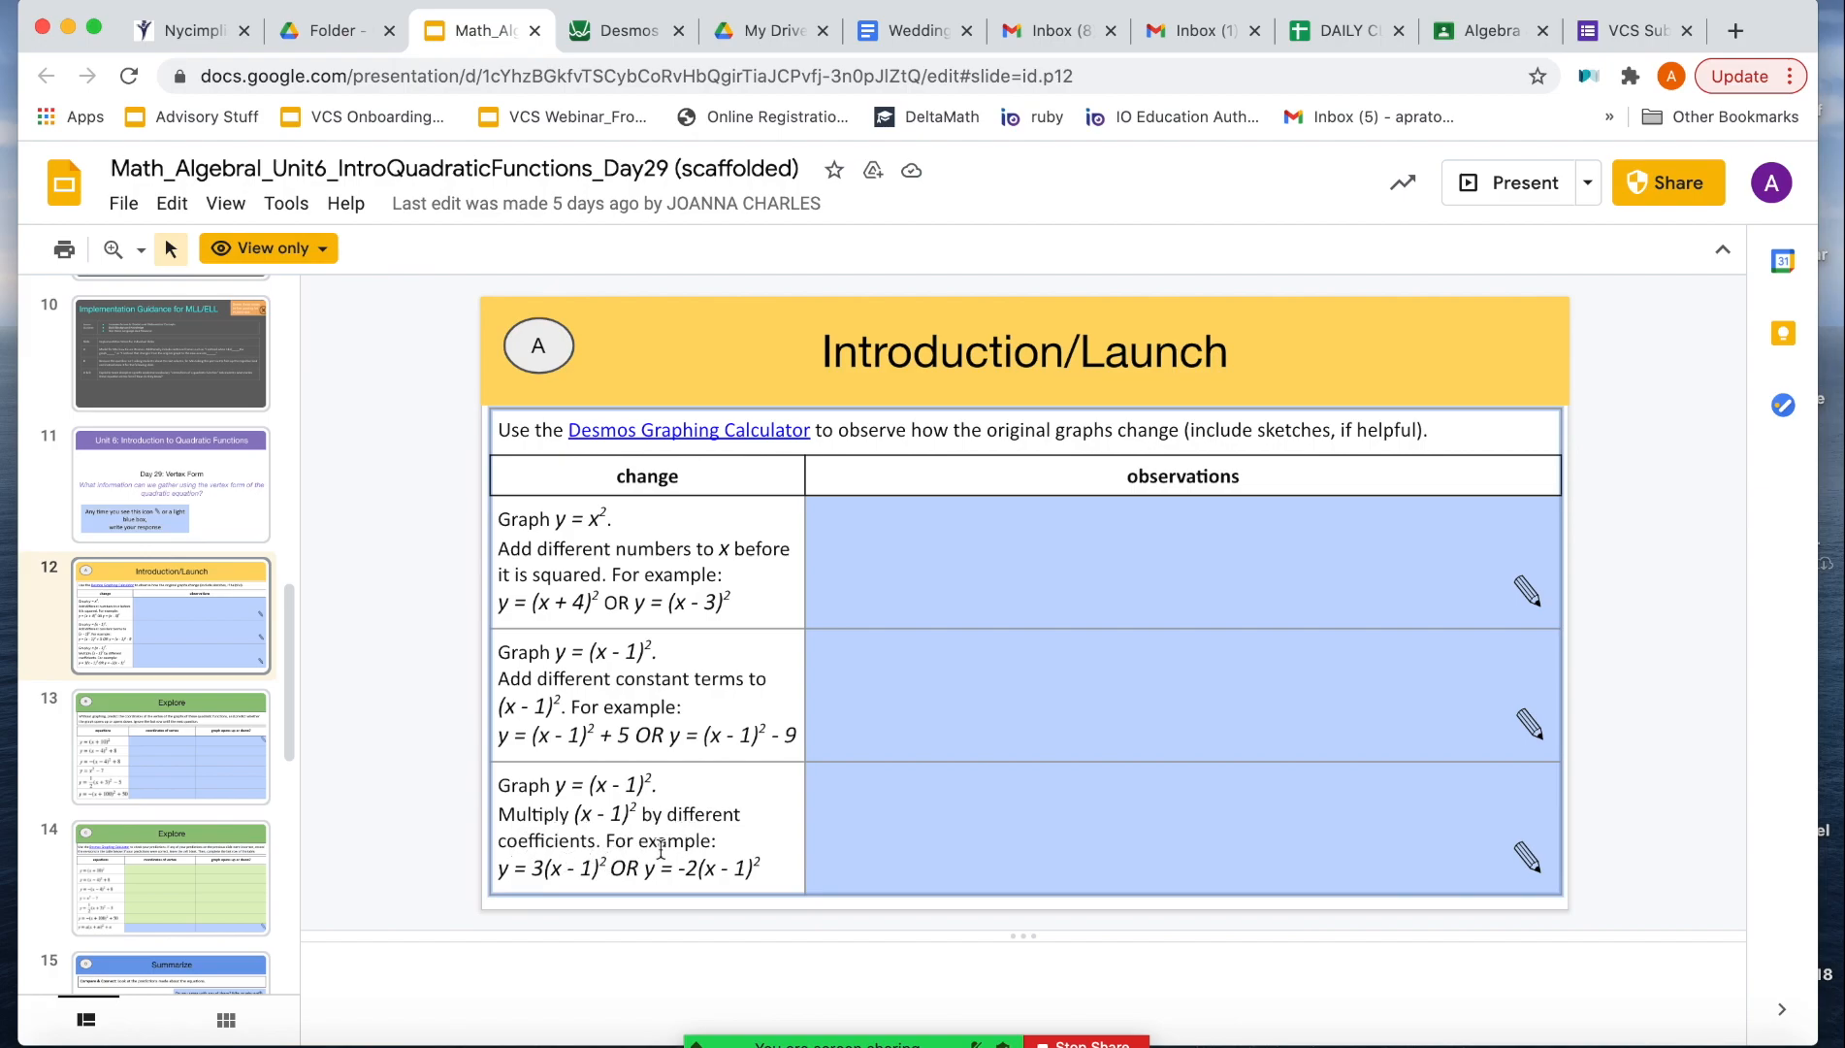
left_click(611, 32)
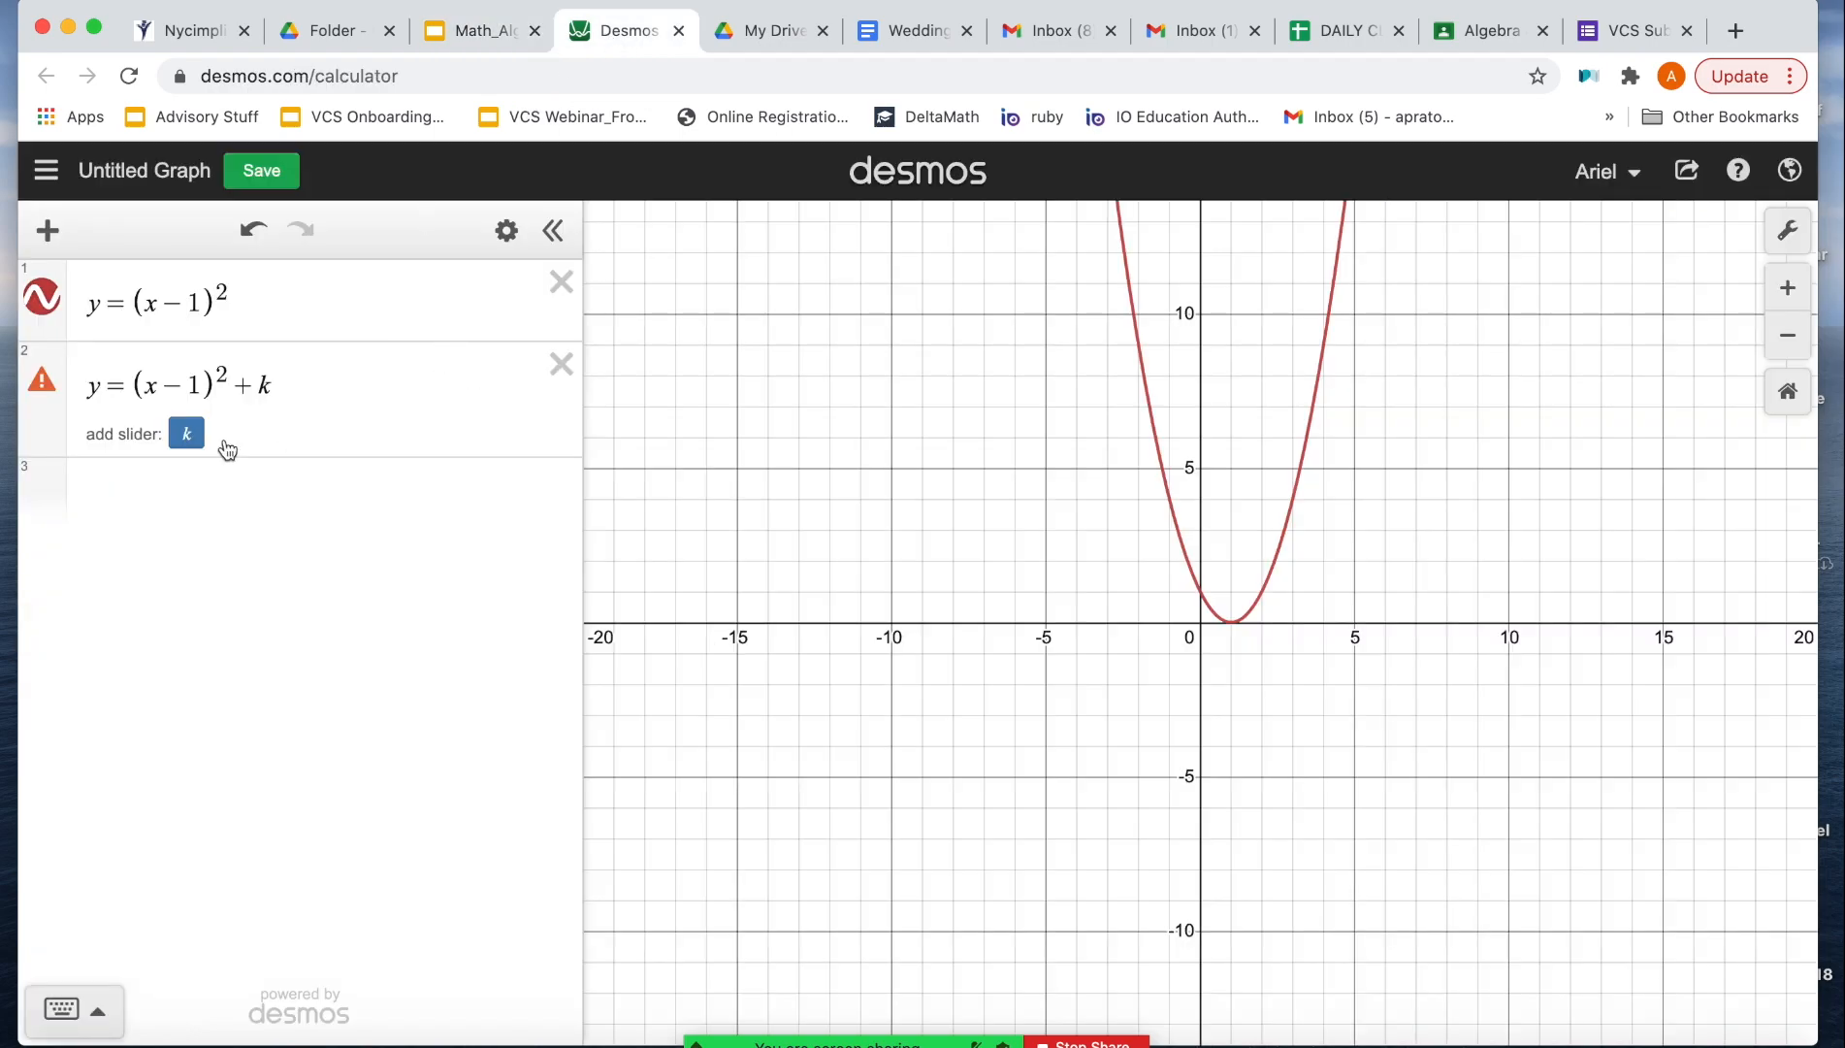
left_click(561, 364)
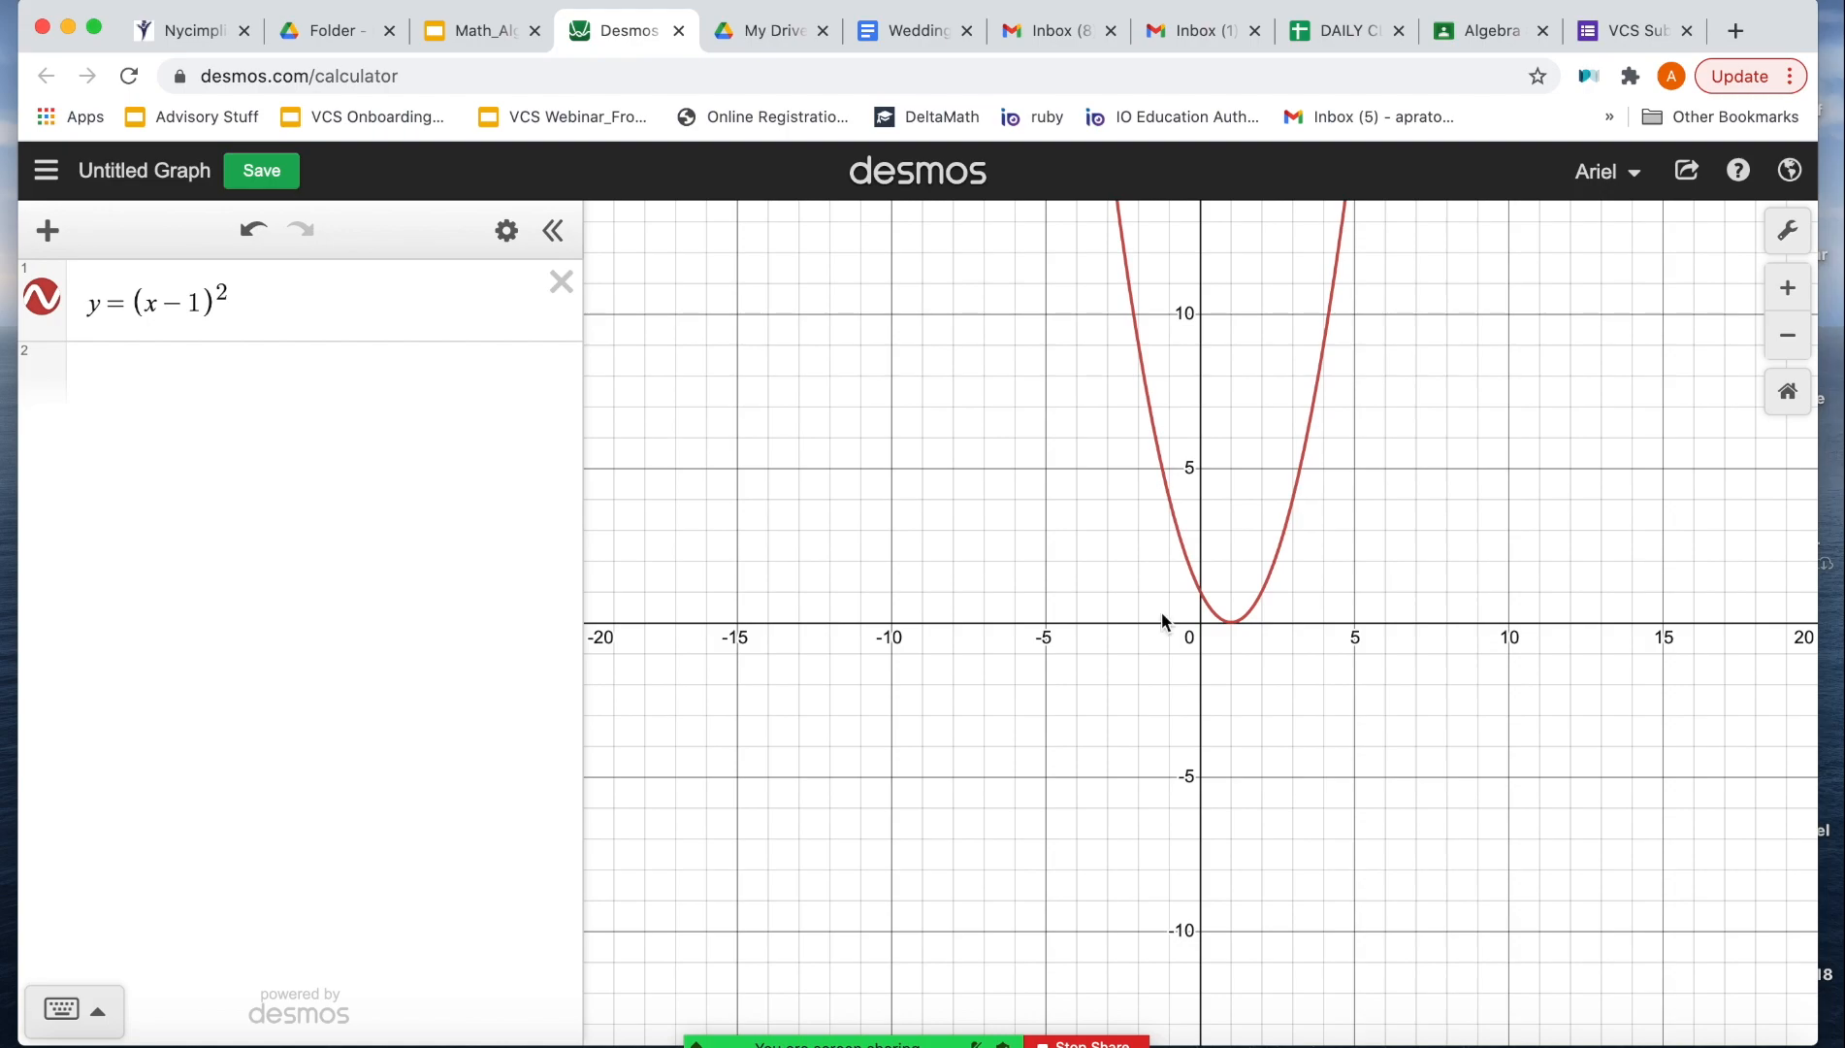
Step: Add y = 3(x - 1)^2 from a copy of the first equation and compare the vertex coordinates of both parabolas
left_click(1230, 619)
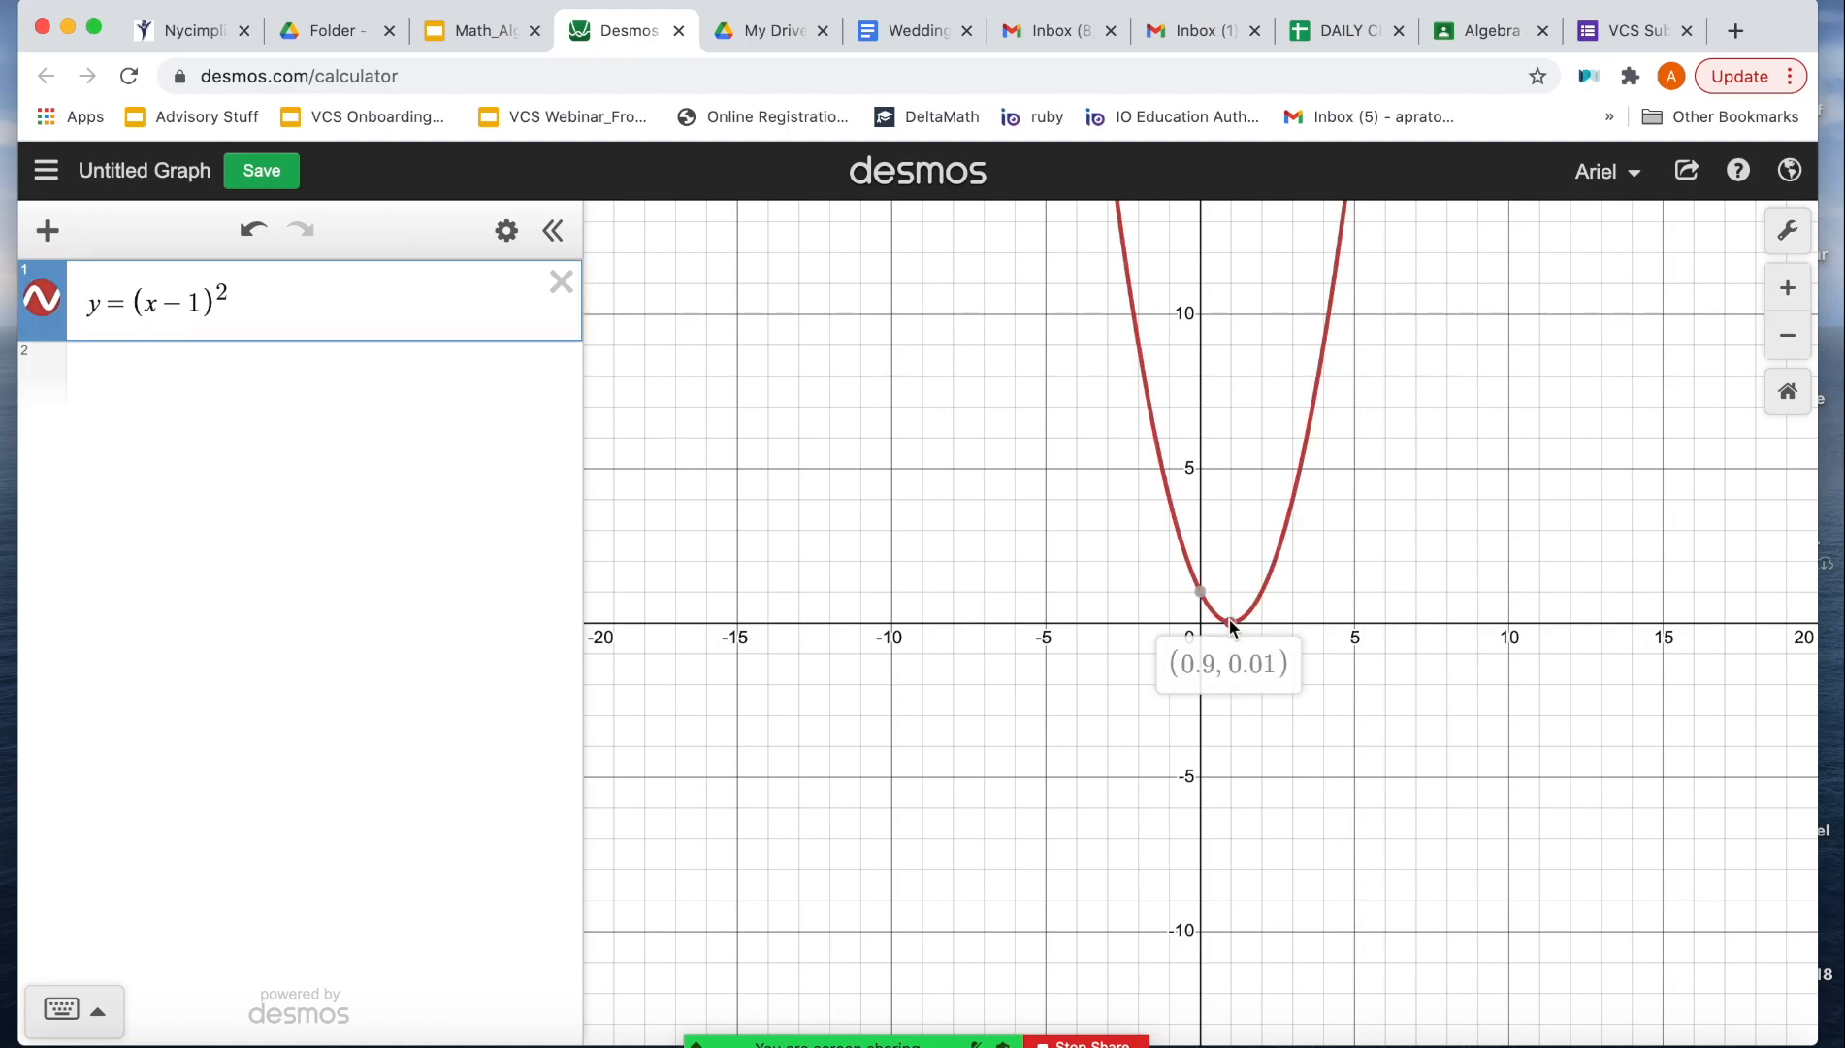
left_click(231, 308)
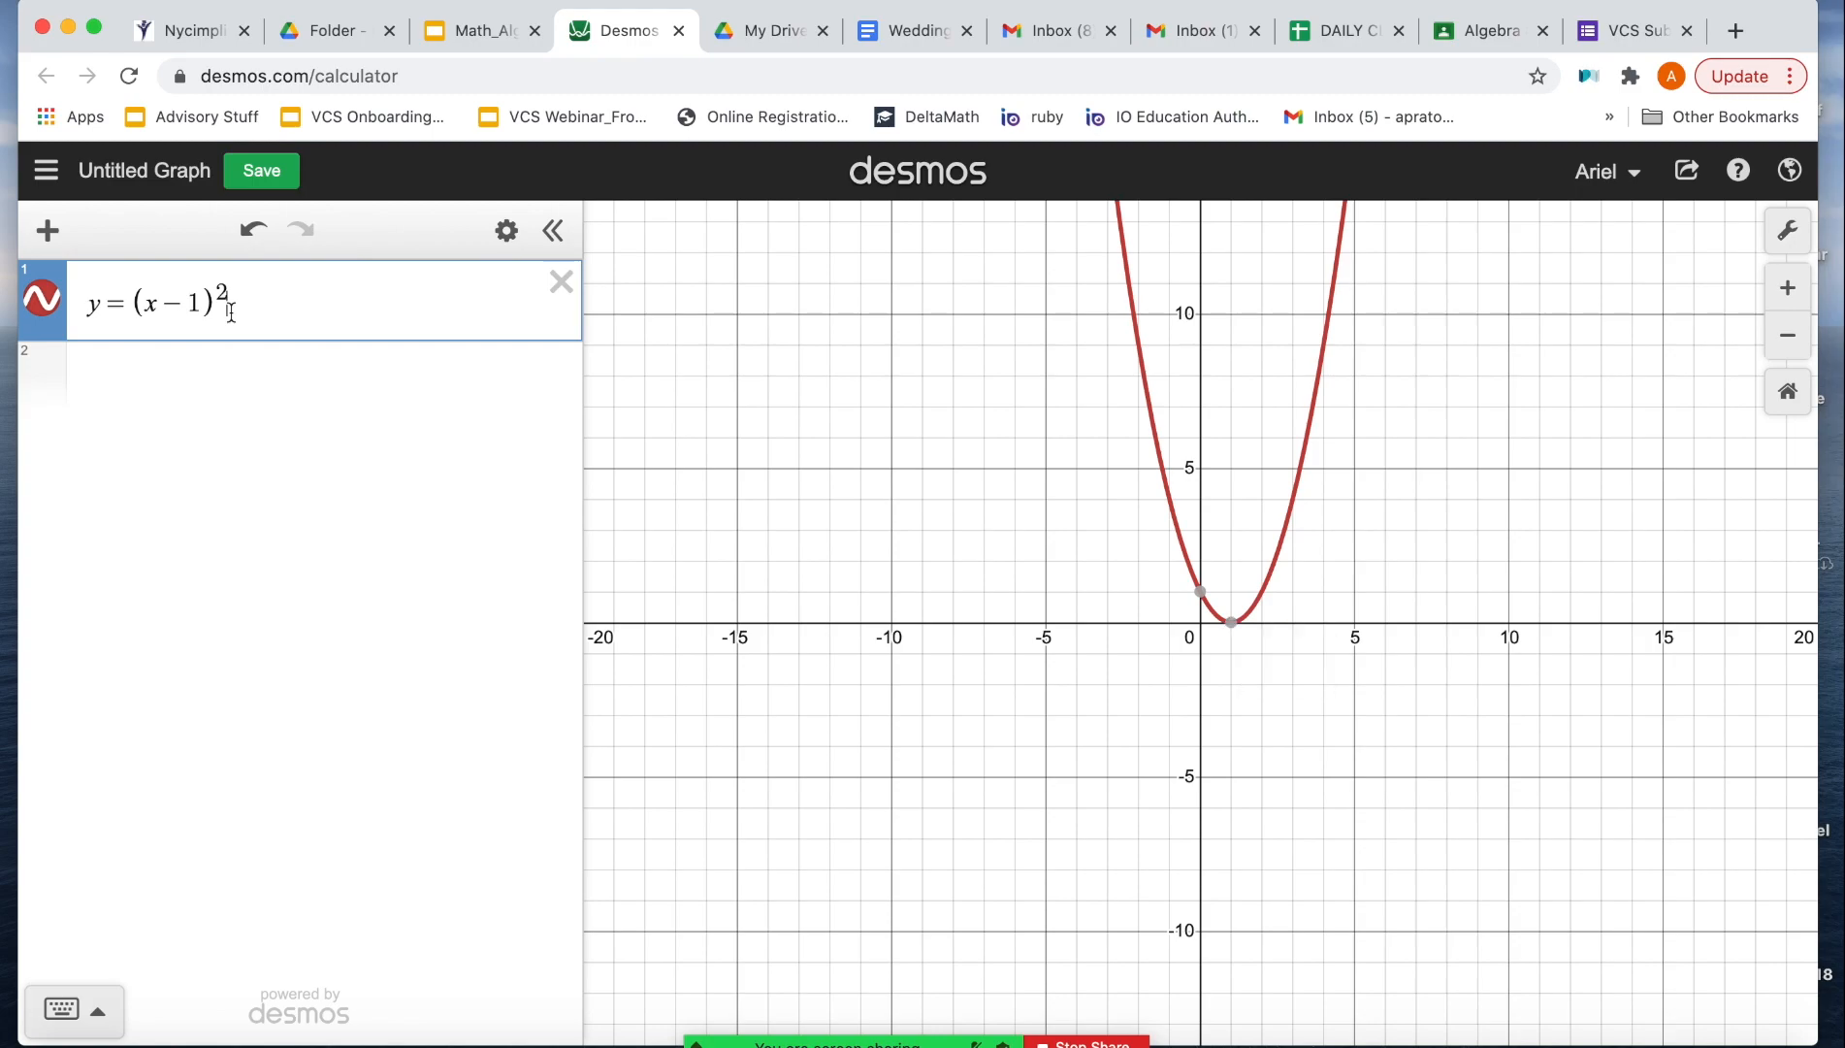
left_click_drag(249, 312, 87, 311)
key("ctrl+c")
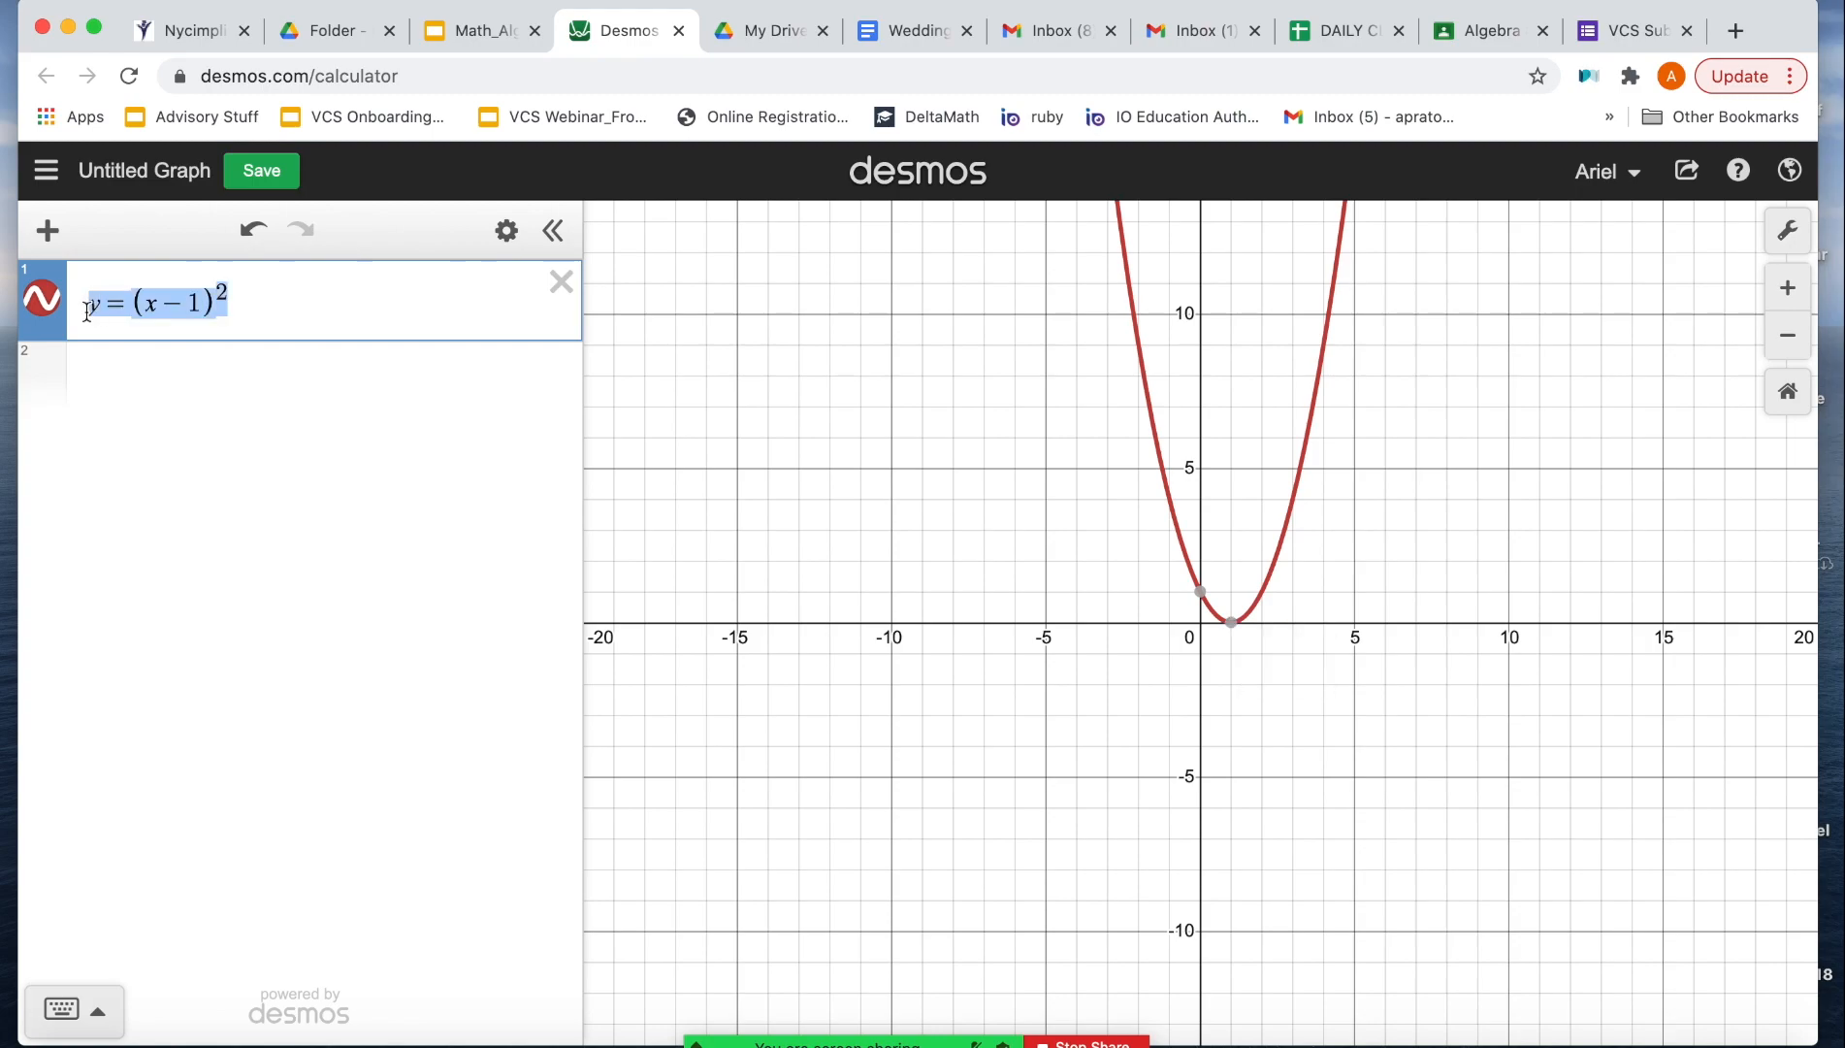
left_click(169, 364)
key("ctrl+v")
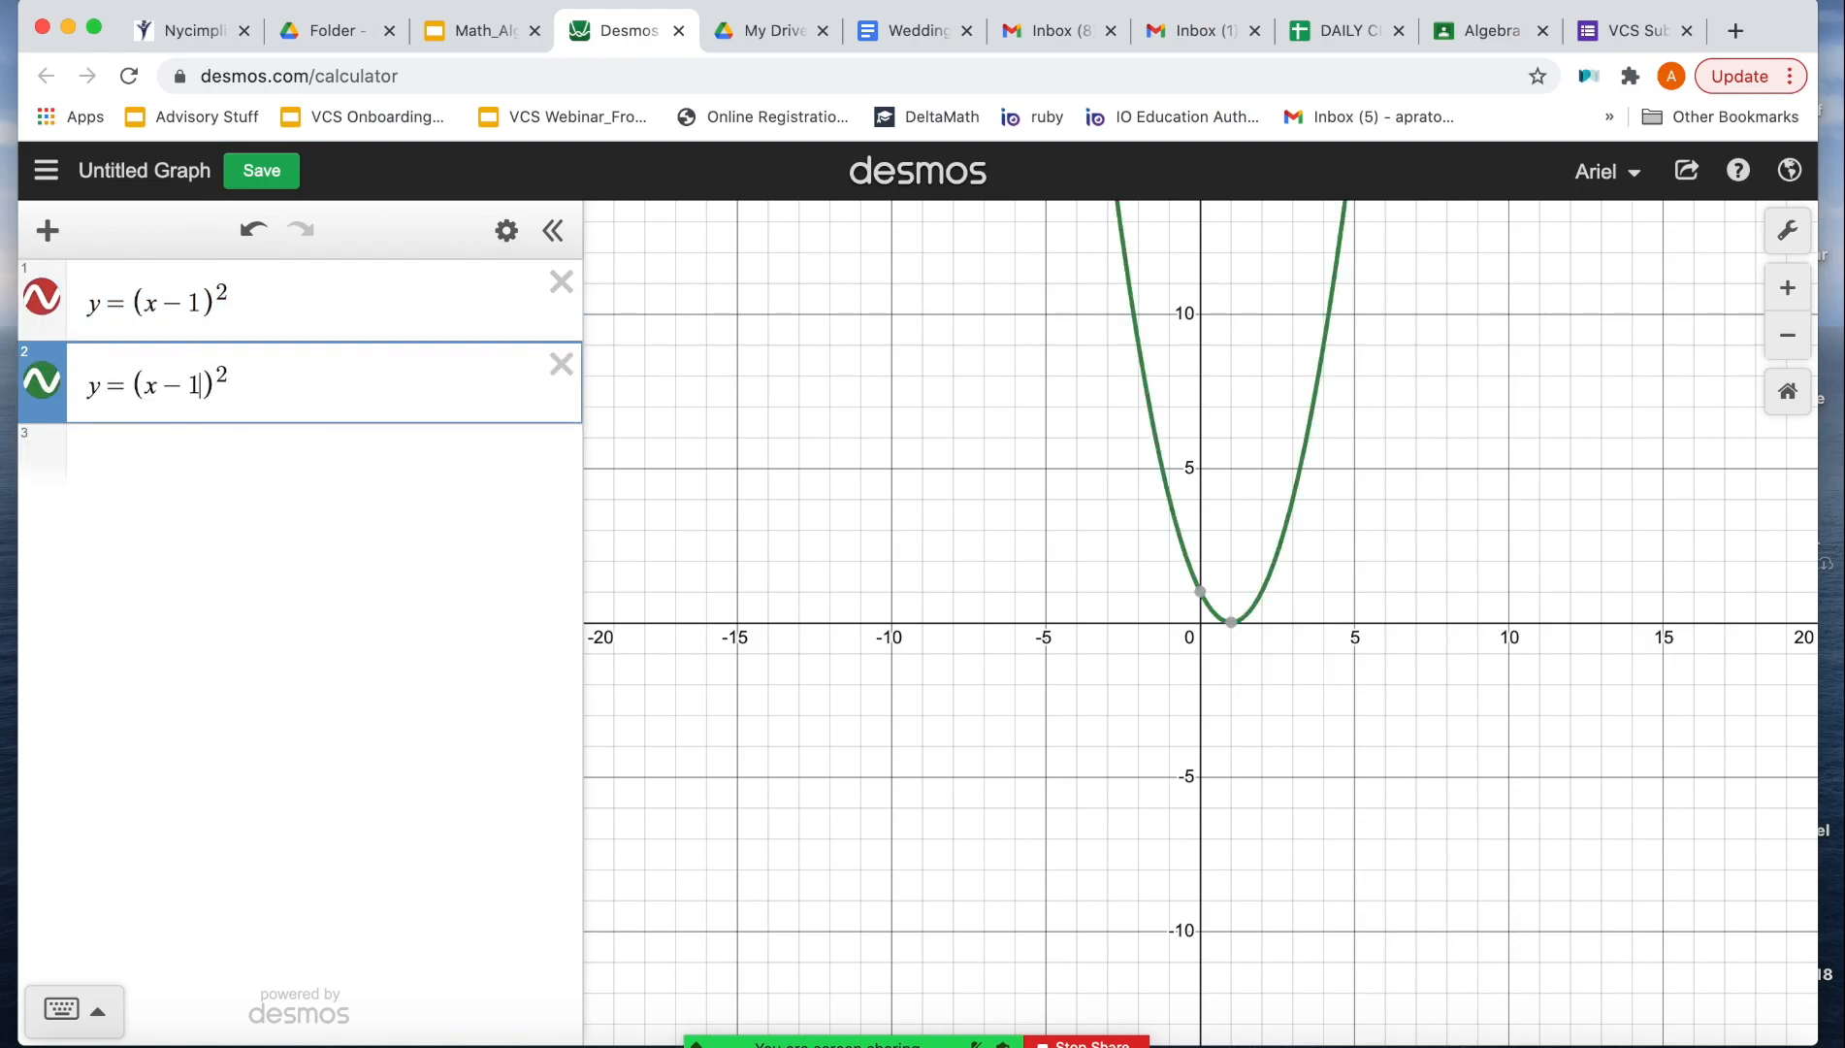
type("3")
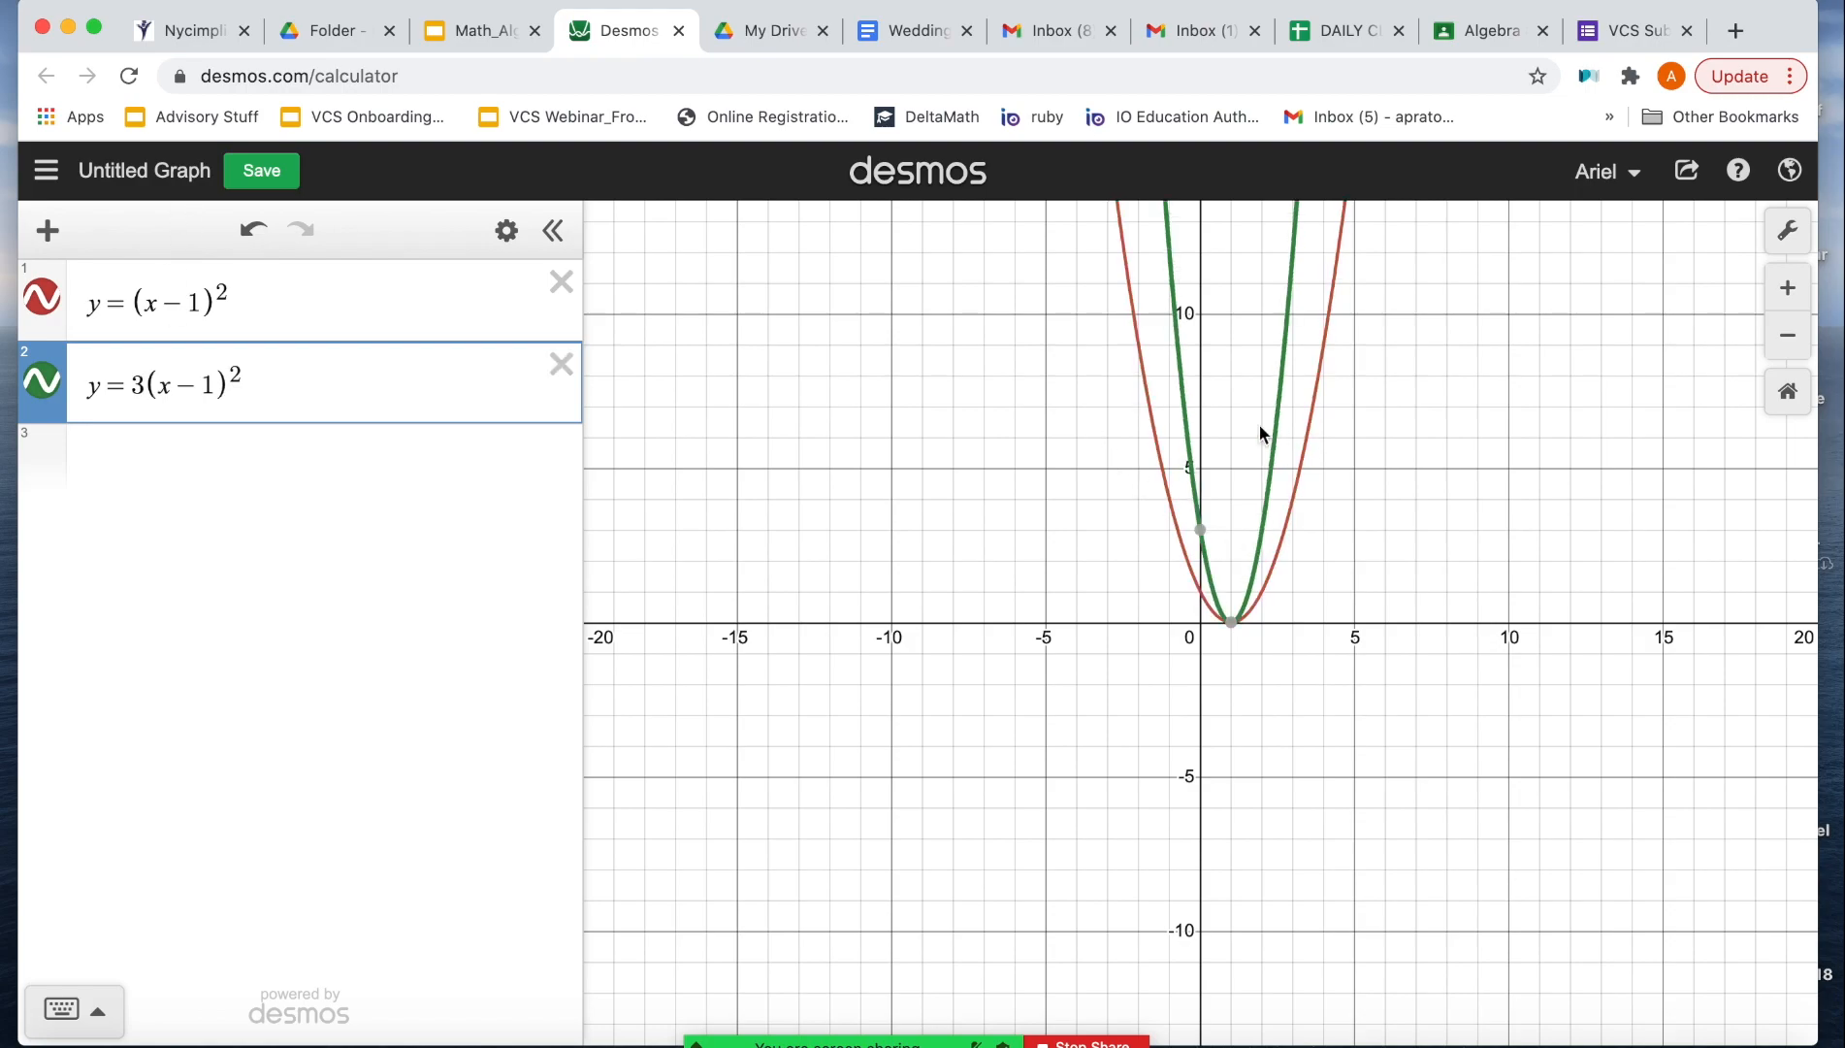
mouse_move(1231, 627)
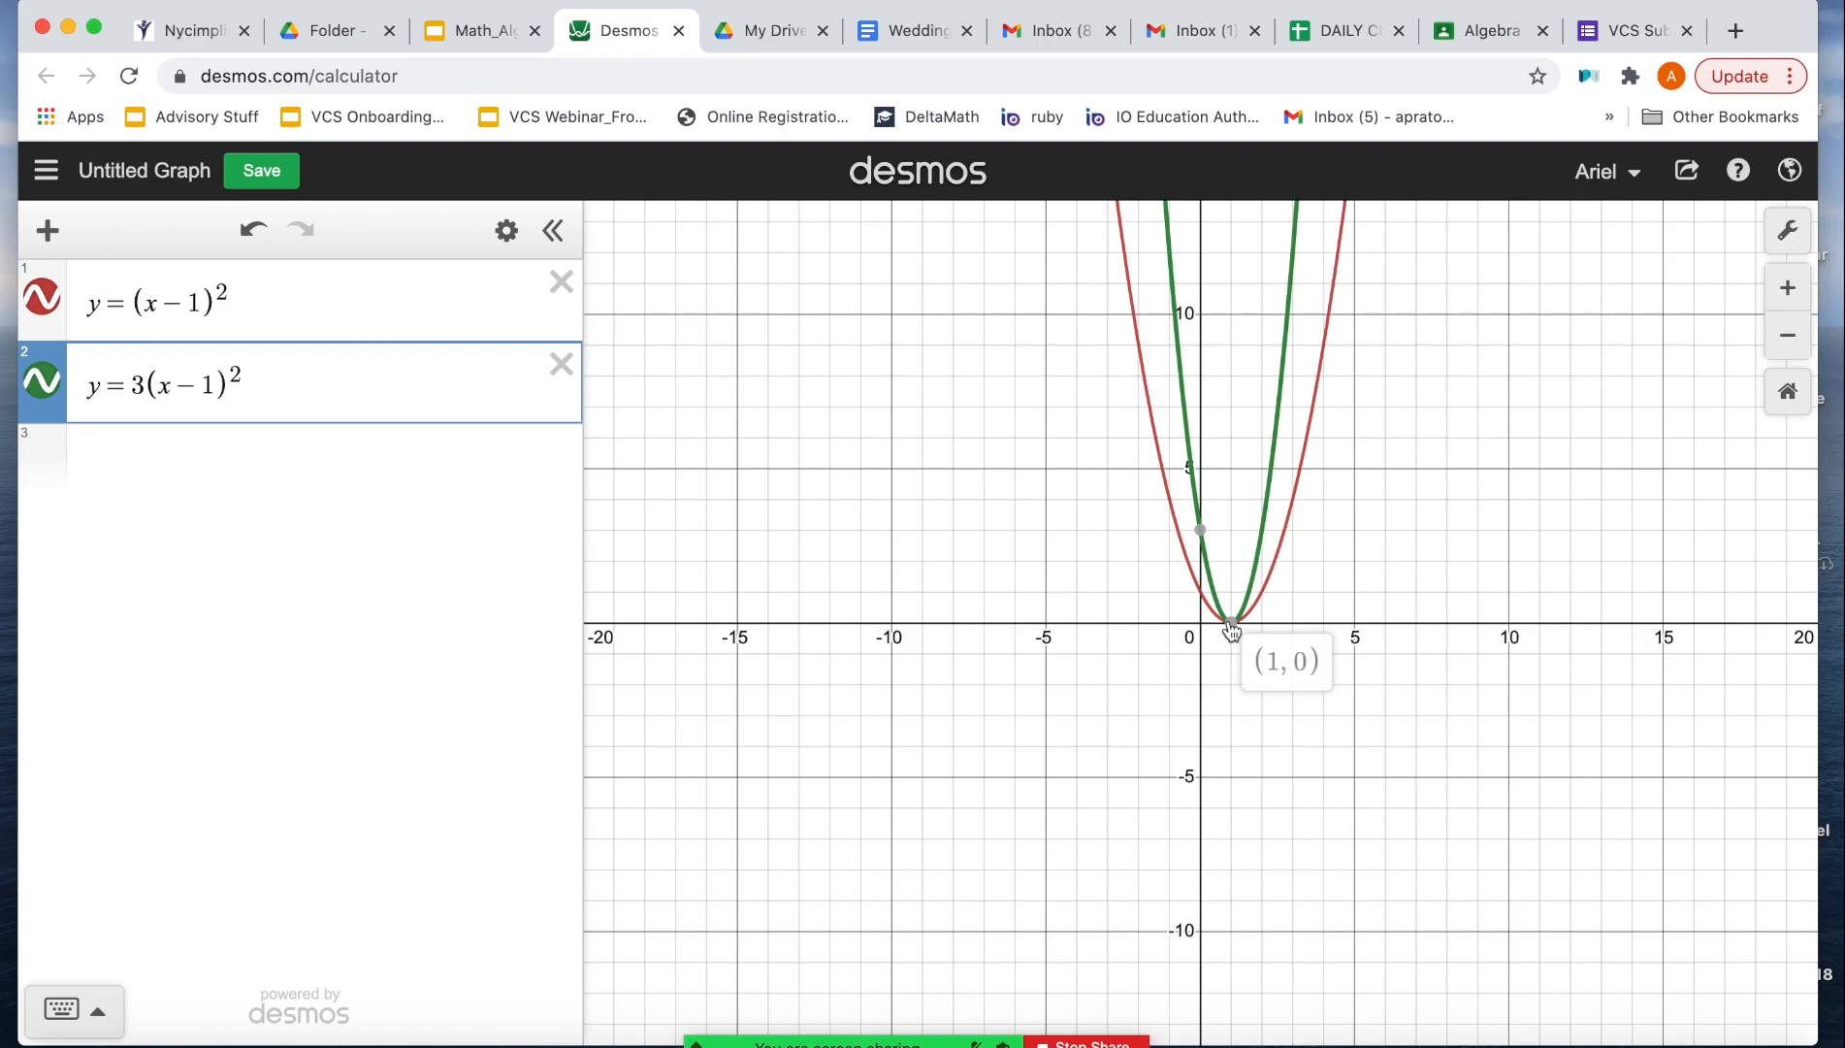
Step: Add y = -2(x - 1)^2 as the third equation from the copied expression and show its vertex coordinates
left_click(139, 487)
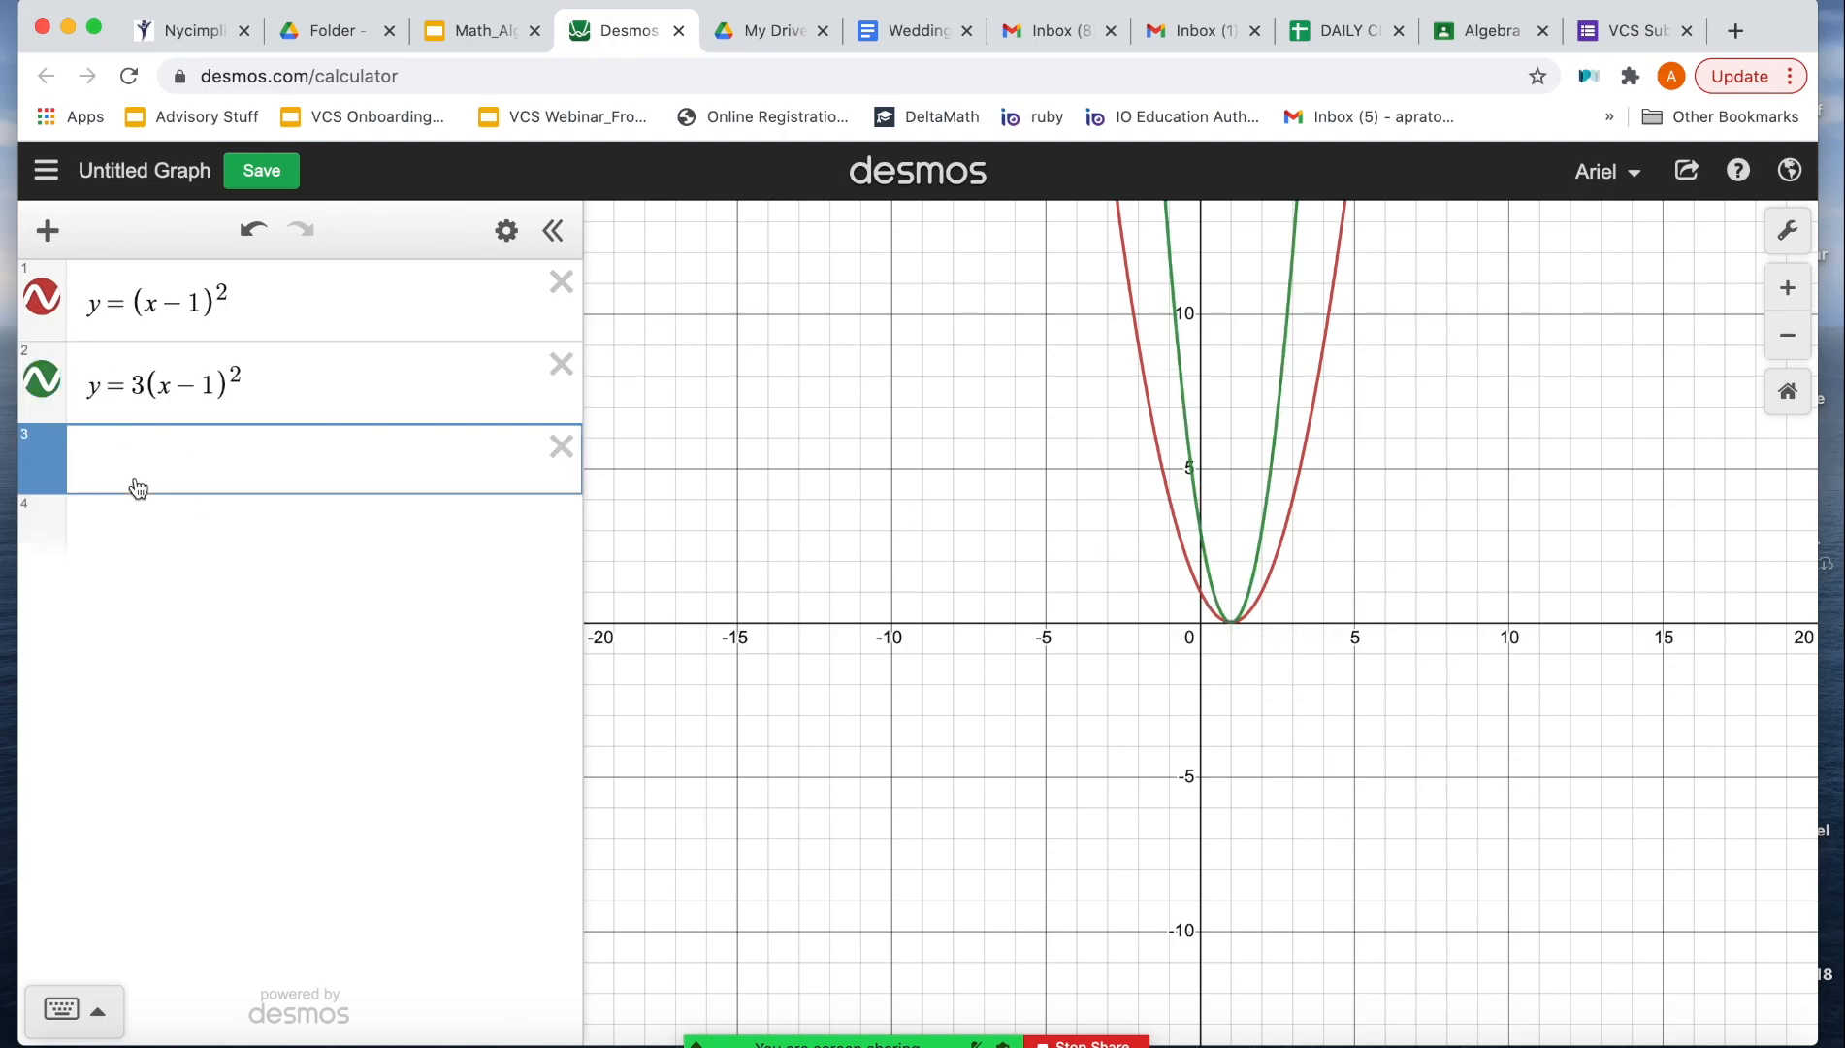
type("y=(x-1)^2")
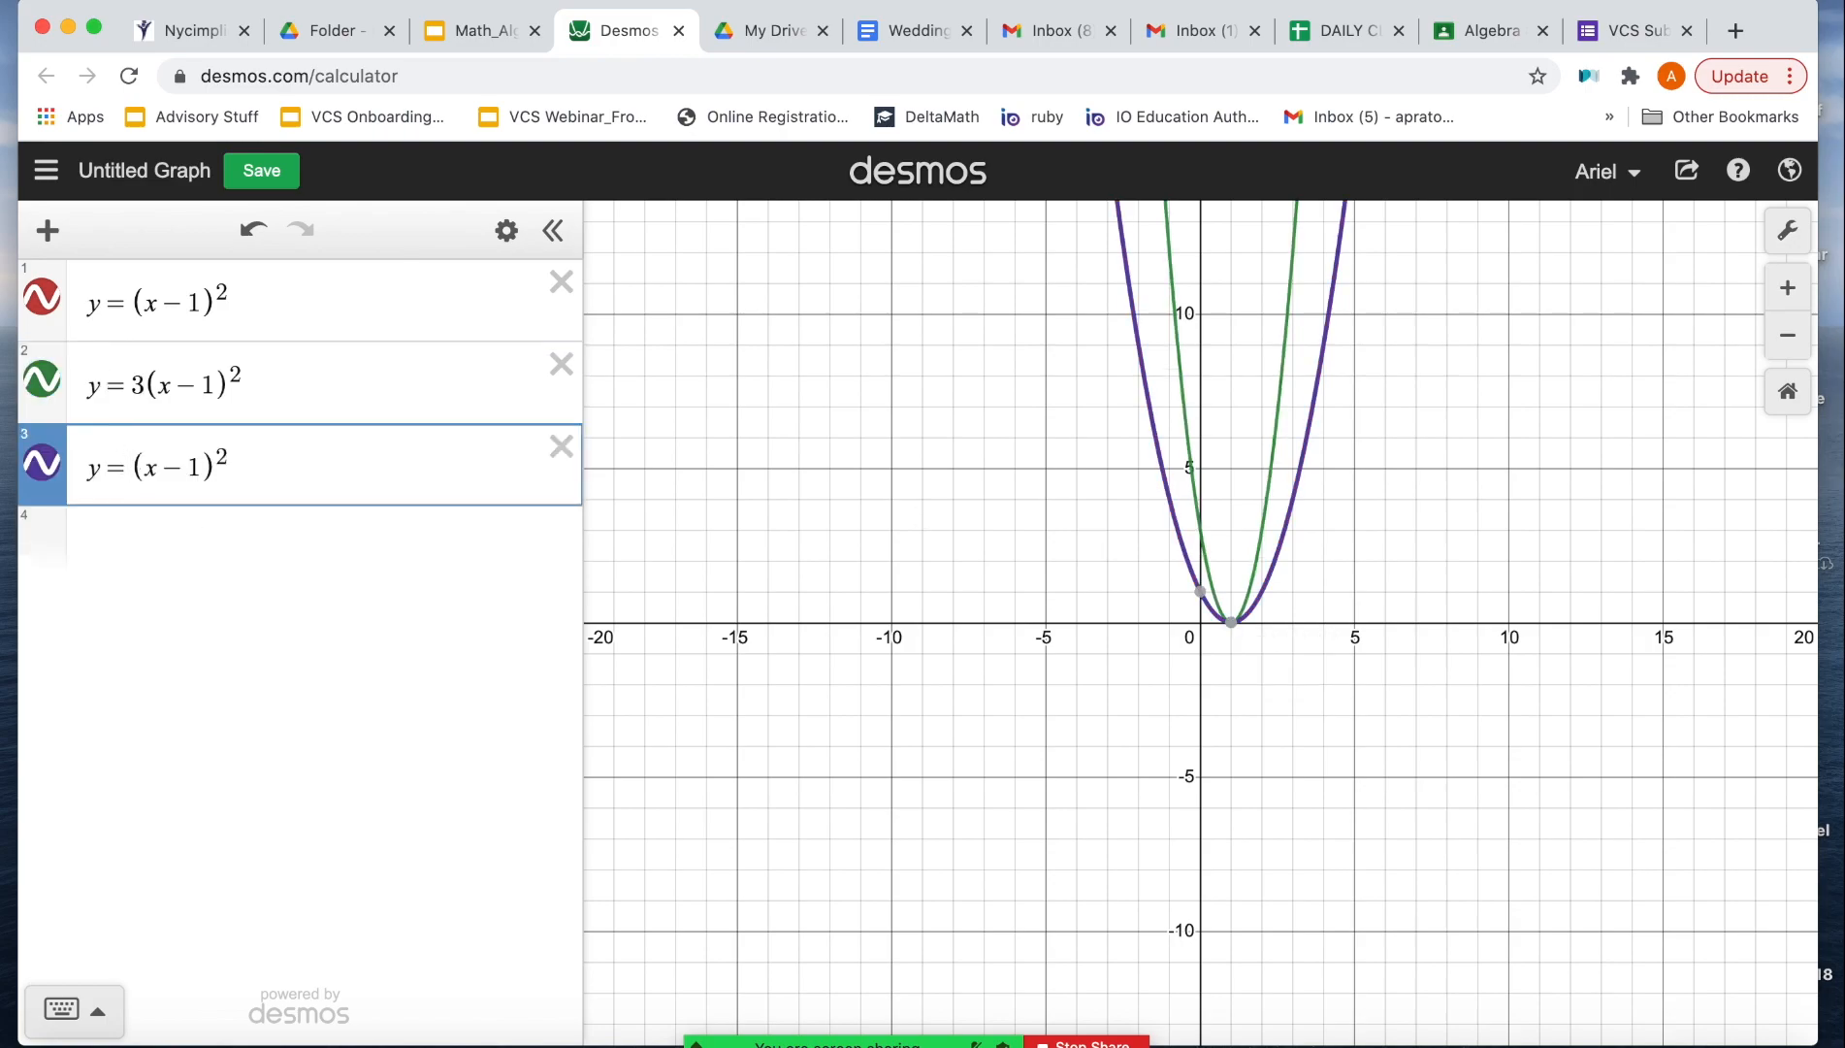
left_click(122, 460)
type("-2")
mouse_move(1230, 637)
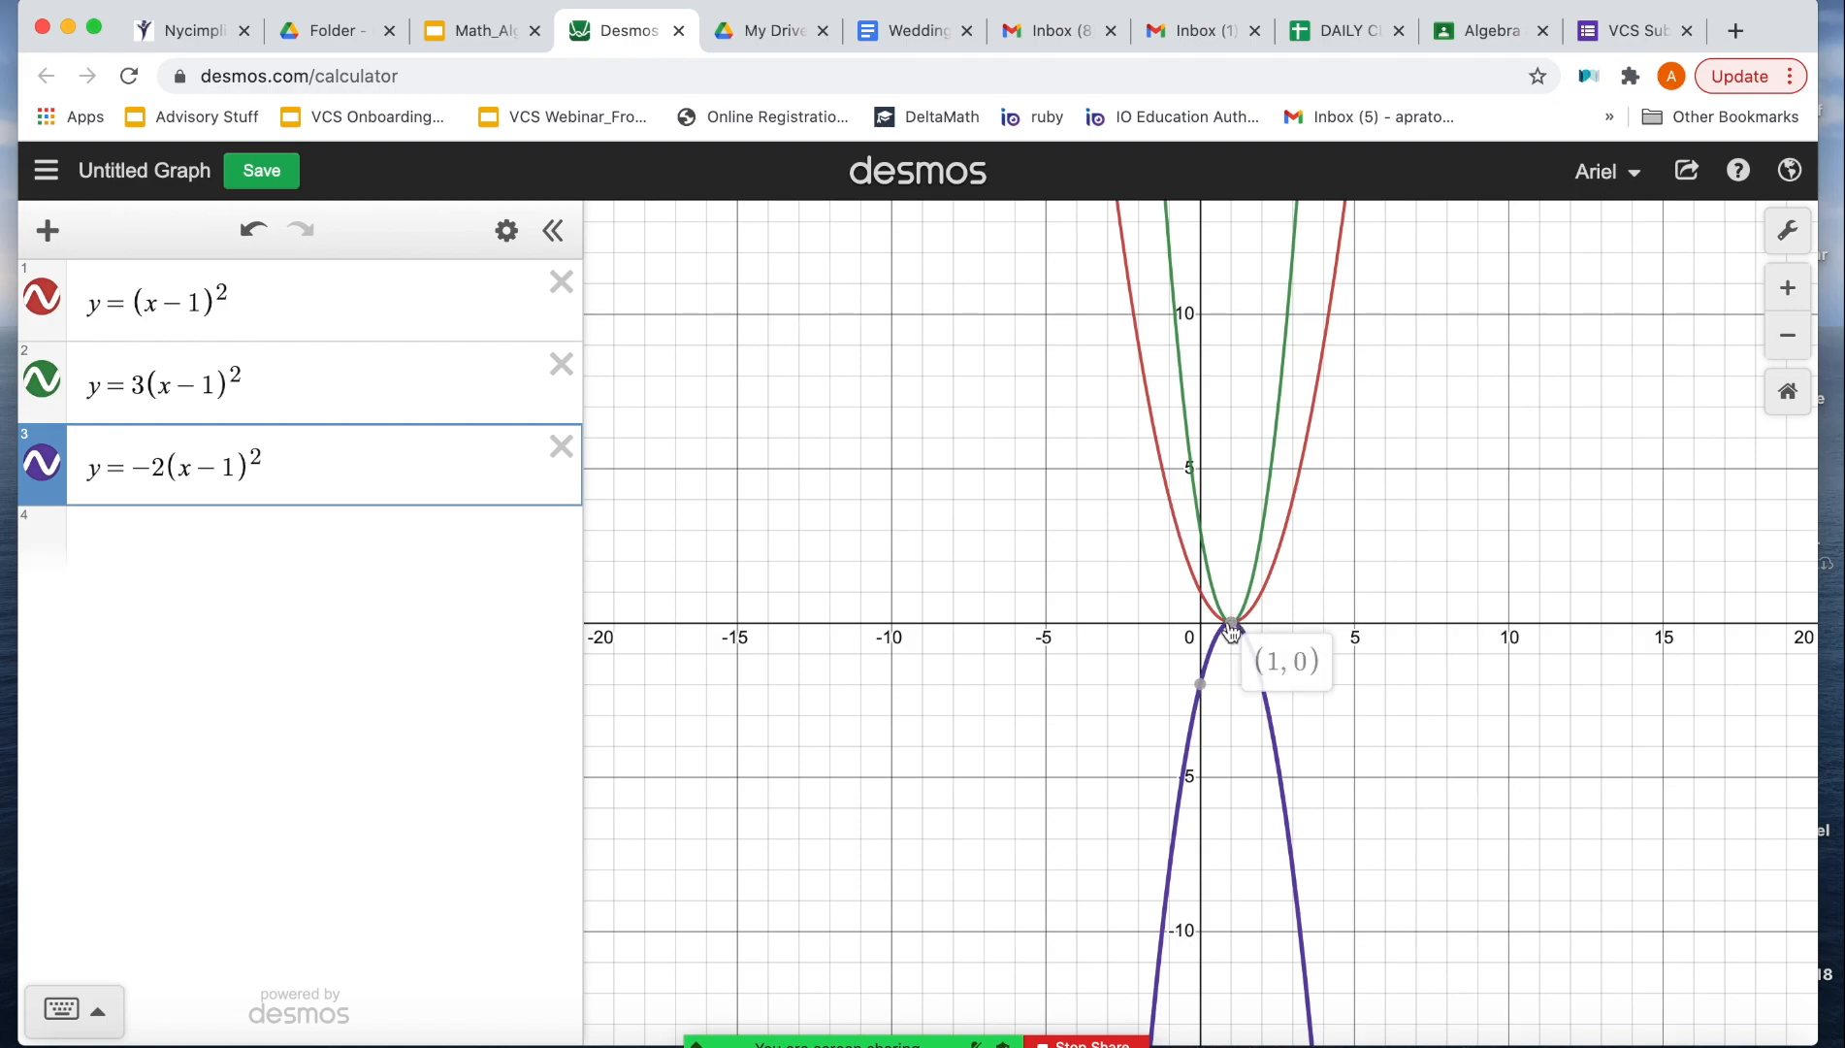
Step: Delete y = -2(x - 1)^2 and change the second equation to y = a(x - 1)^2
left_click(560, 448)
left_click(140, 388)
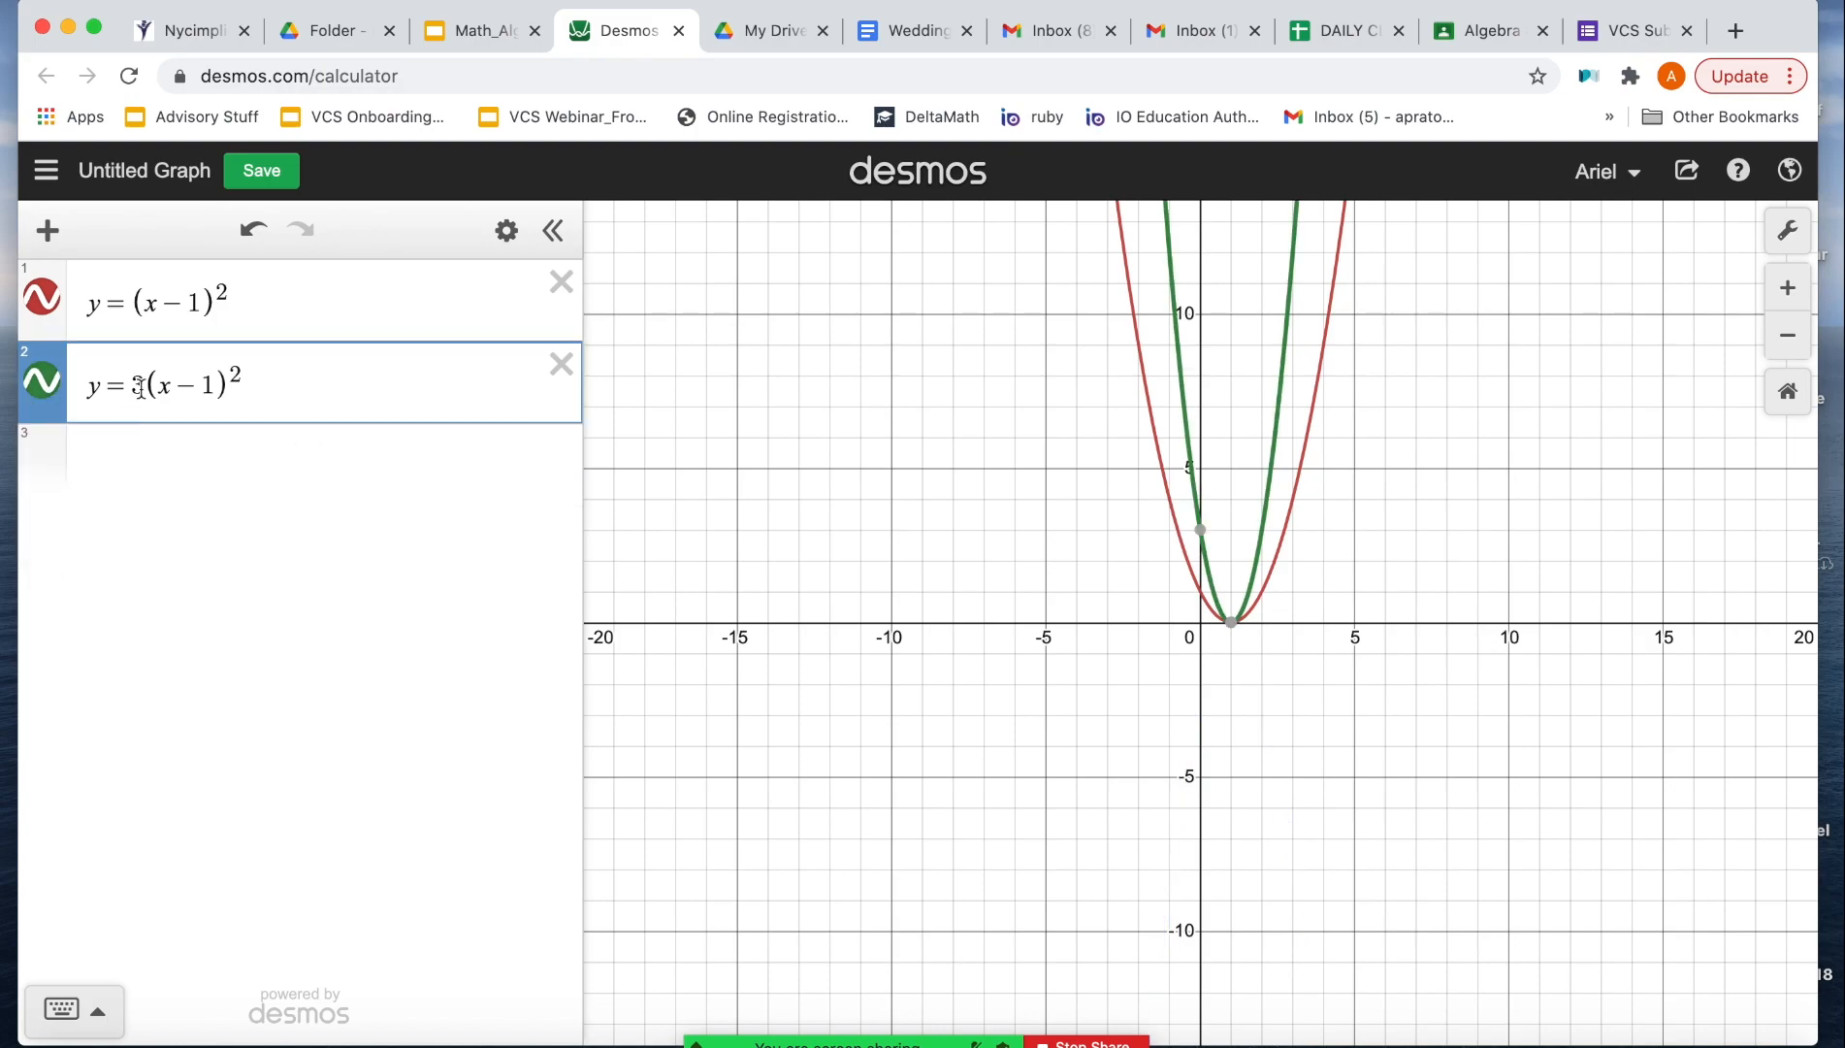
key("BackSpace")
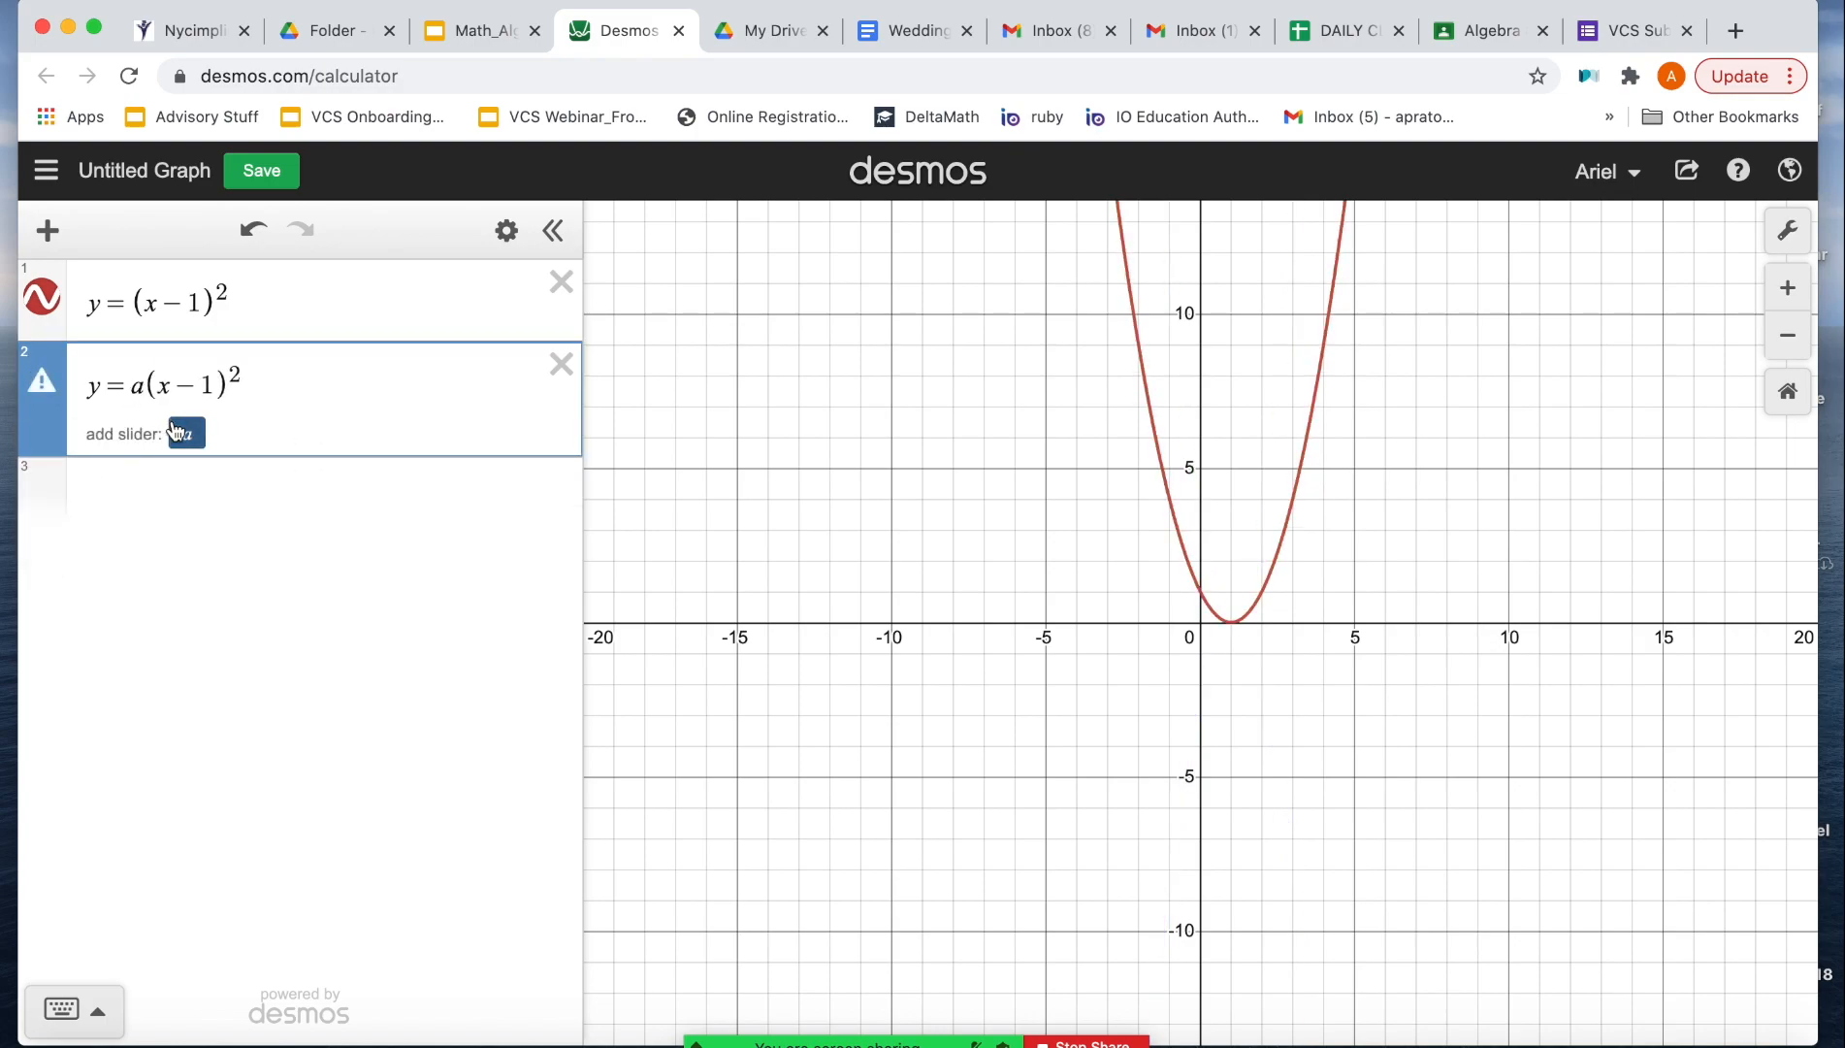
Step: Add a slider for a, move it to 2.6, and switch back to the lesson slide in Google Slides
left_click(186, 434)
left_click_drag(348, 512, 385, 521)
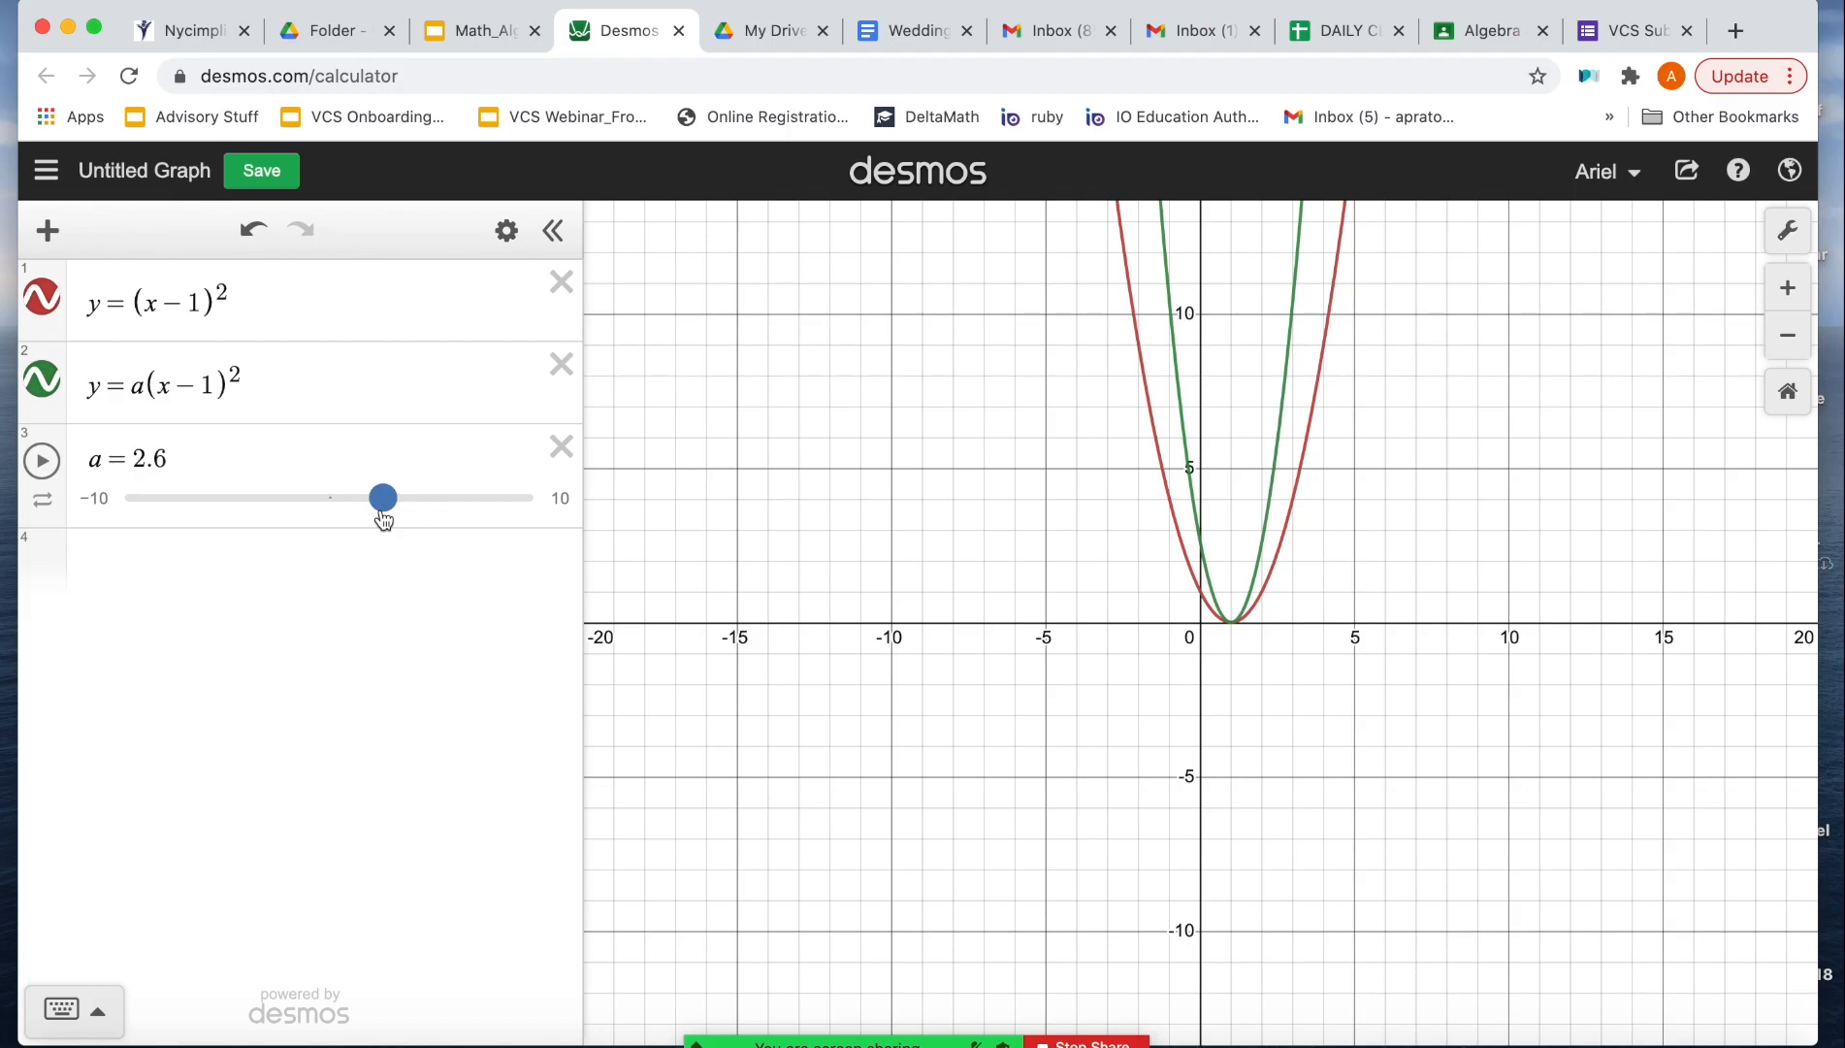
left_click(466, 36)
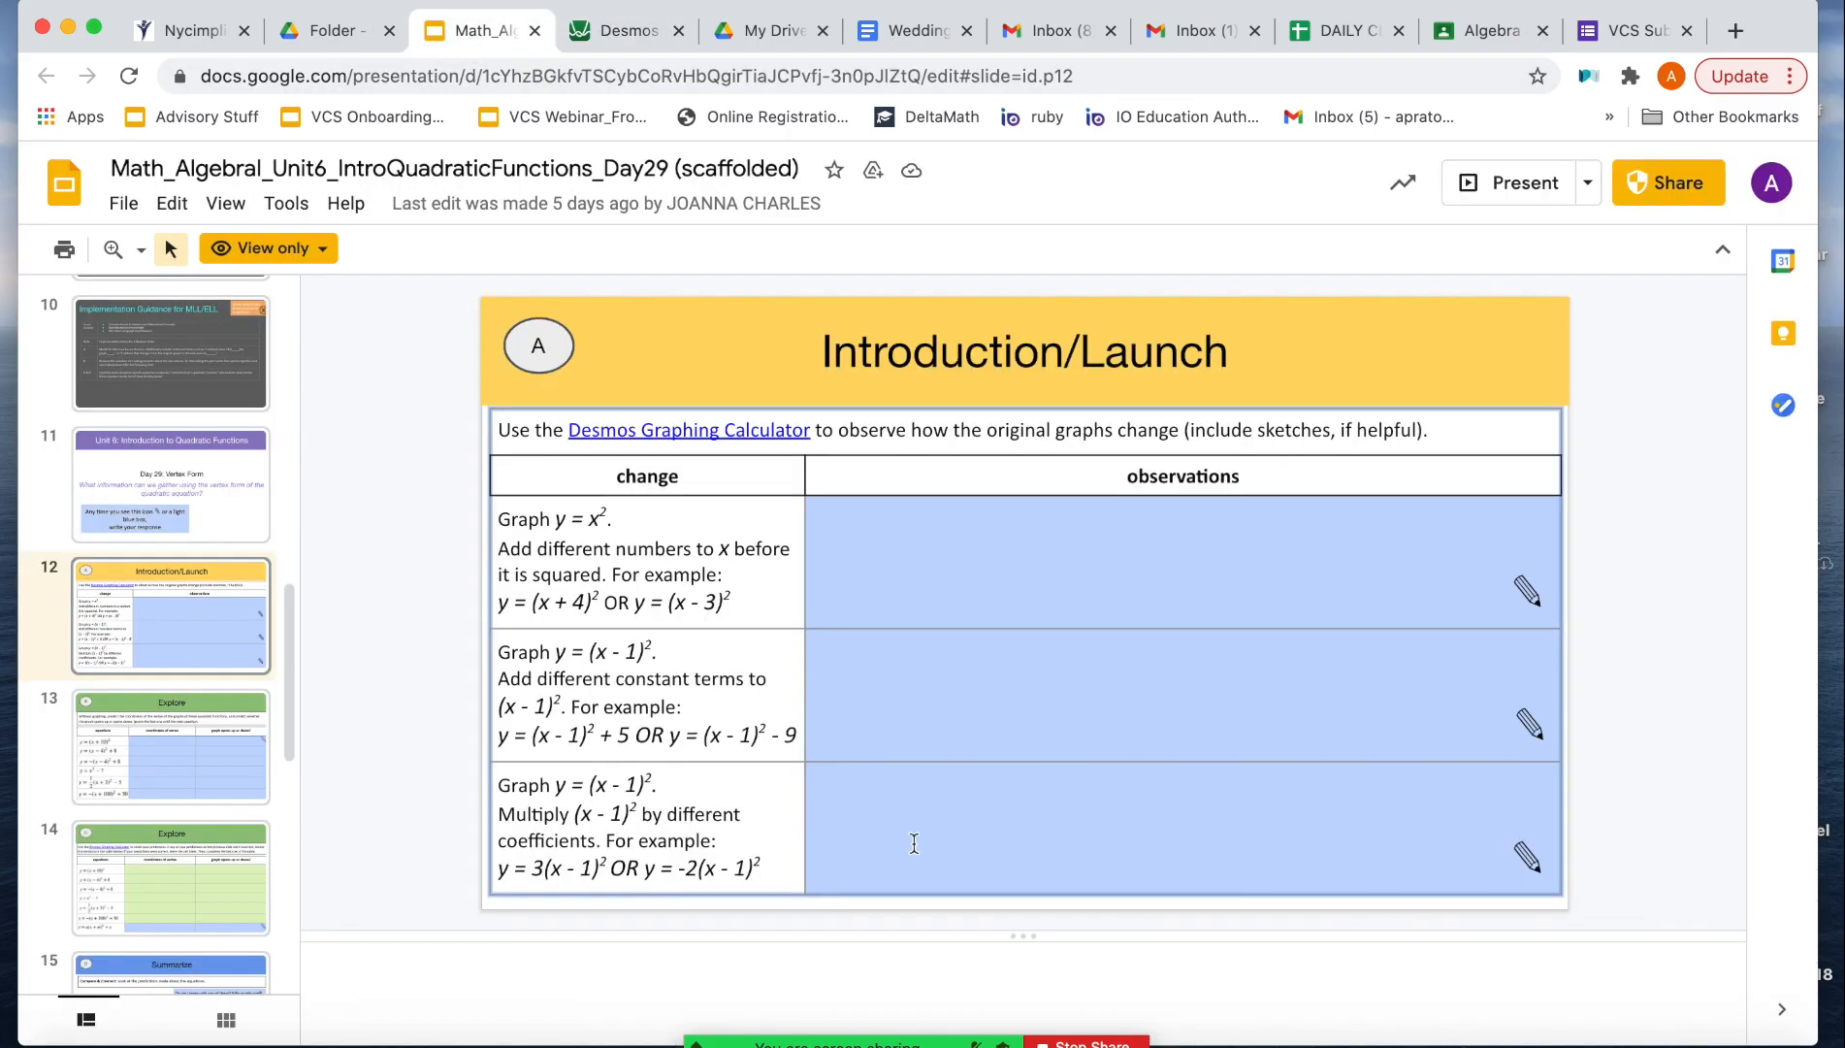